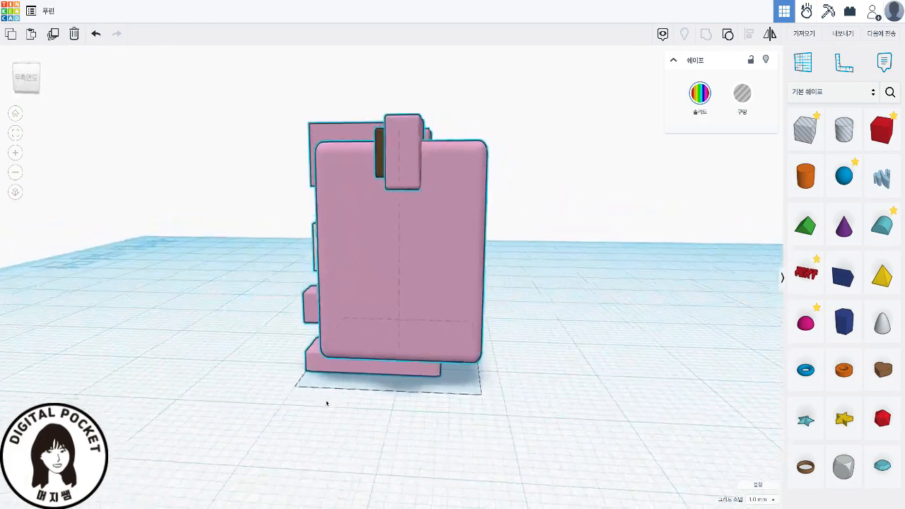
- Move the finished pink character about 80 mm left and 89 mm back, to the far corner of the workplane
right_click_drag(615, 436, 583, 428)
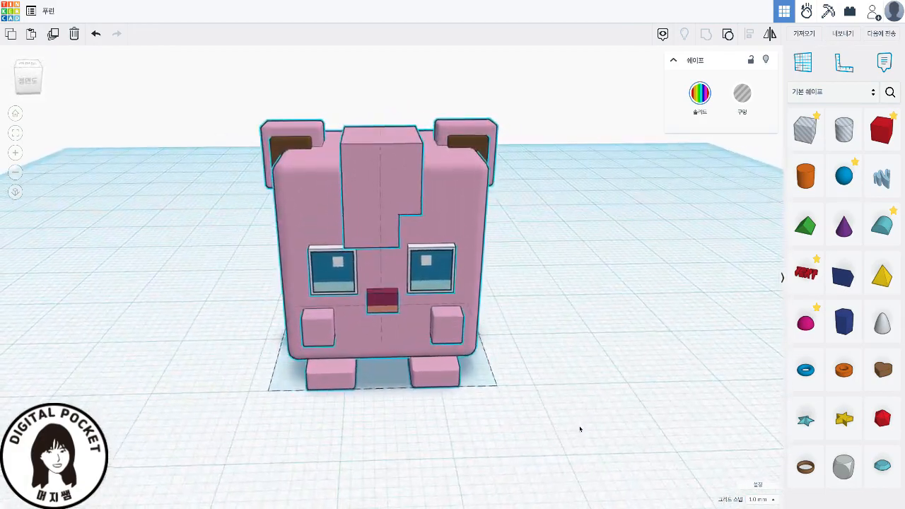
left_click(476, 414)
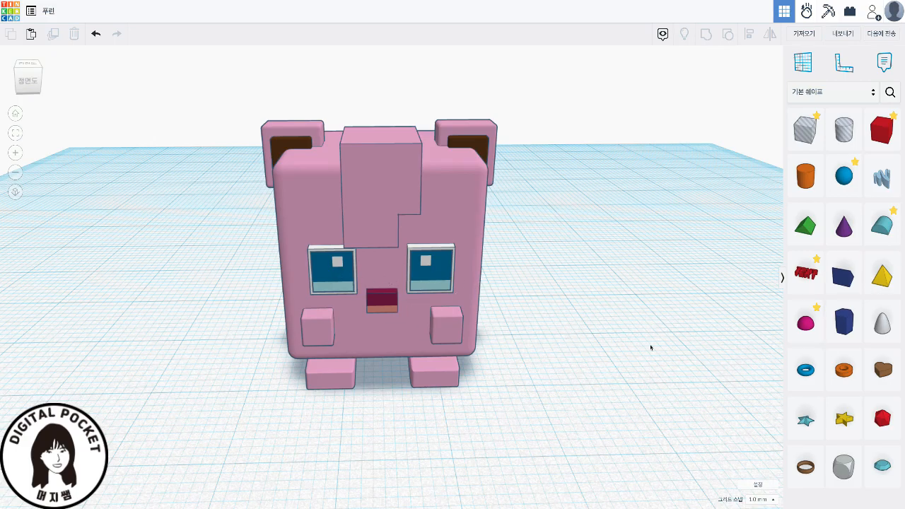
scroll(650, 348, "up", 3)
scroll(651, 348, "down", 5)
left_click_drag(508, 314, 170, 171)
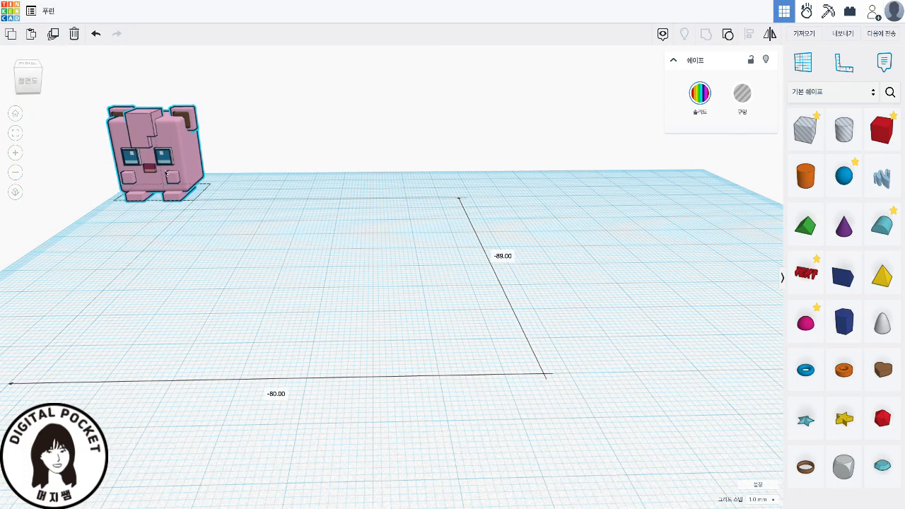
left_click(398, 333)
- Add a box to the workplane, colour it light pink and set its edge radius to 1
left_click_drag(873, 138, 368, 293)
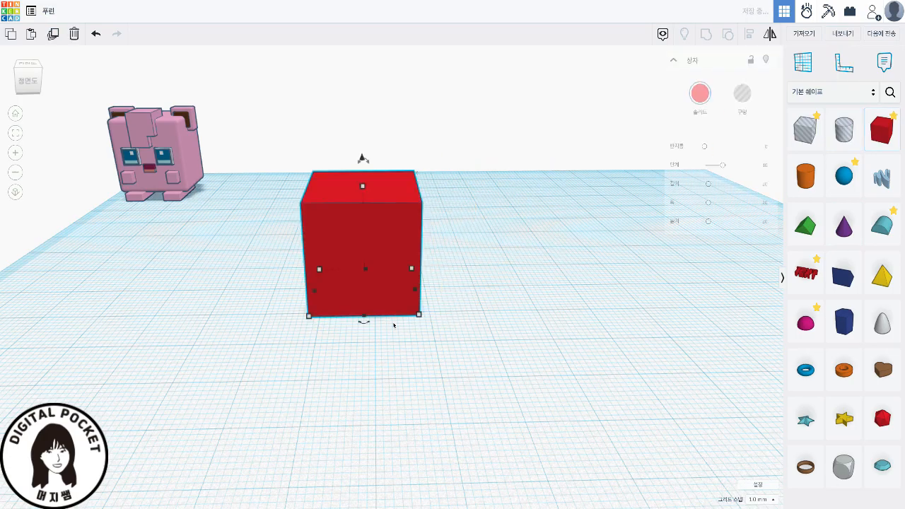
left_click(700, 104)
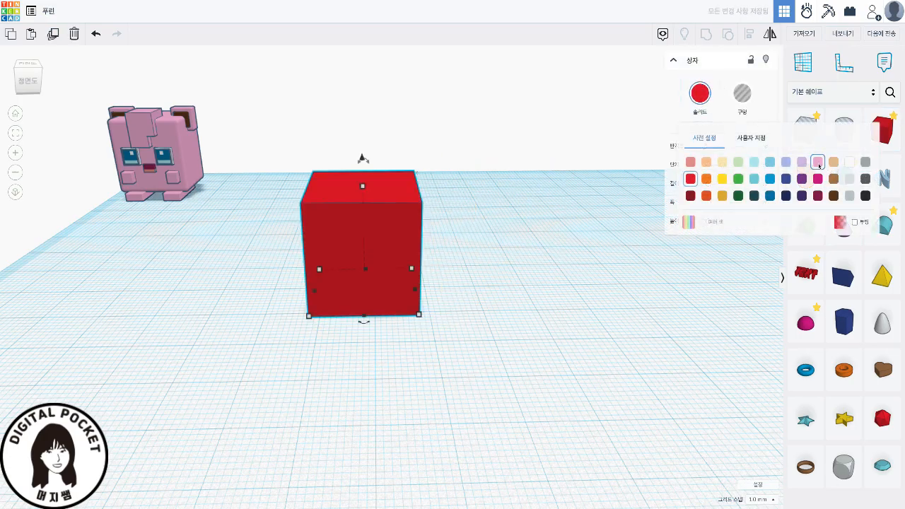
left_click(818, 163)
type("1")
key("Return")
- Set the pink body box's depth to 16 mm
mouse_move(420, 314)
left_click(458, 289)
type("16")
key("Return")
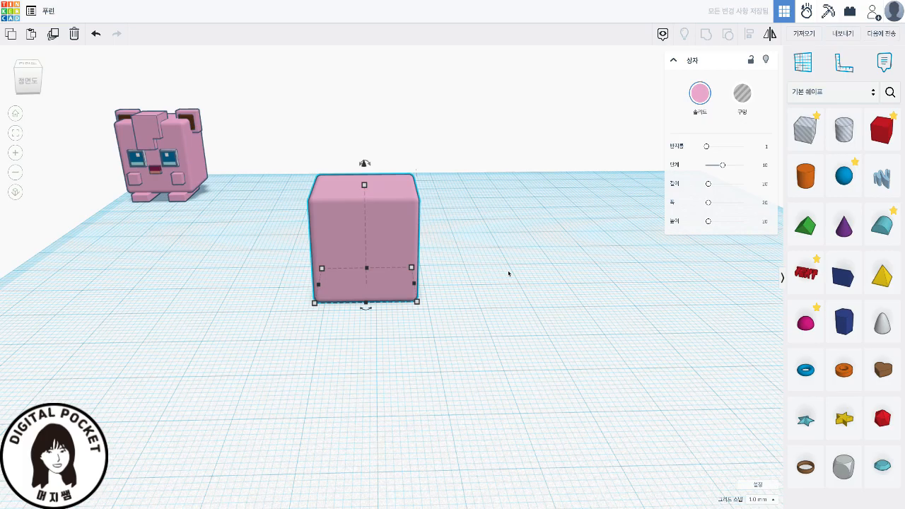
- Duplicate the pink body box and space the two boxes apart side by side
key("ctrl+v")
left_click_drag(438, 255, 511, 246)
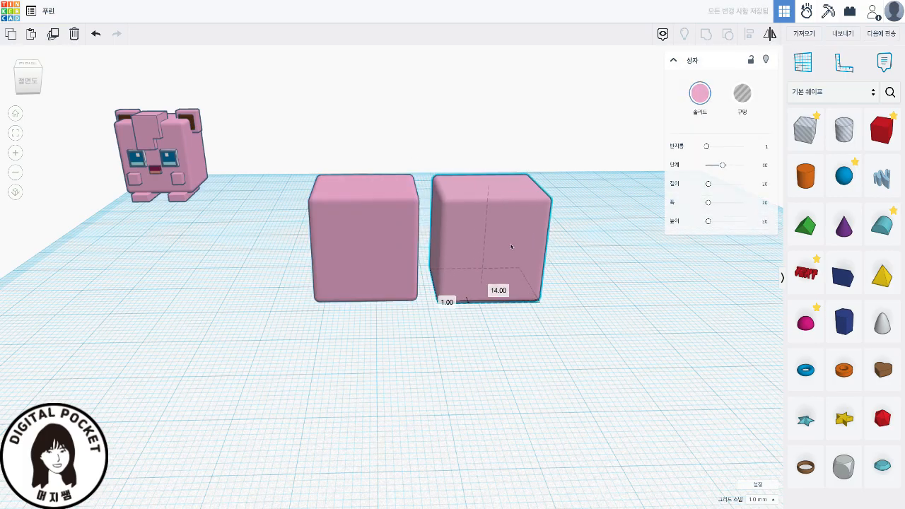
left_click_drag(365, 276, 276, 273)
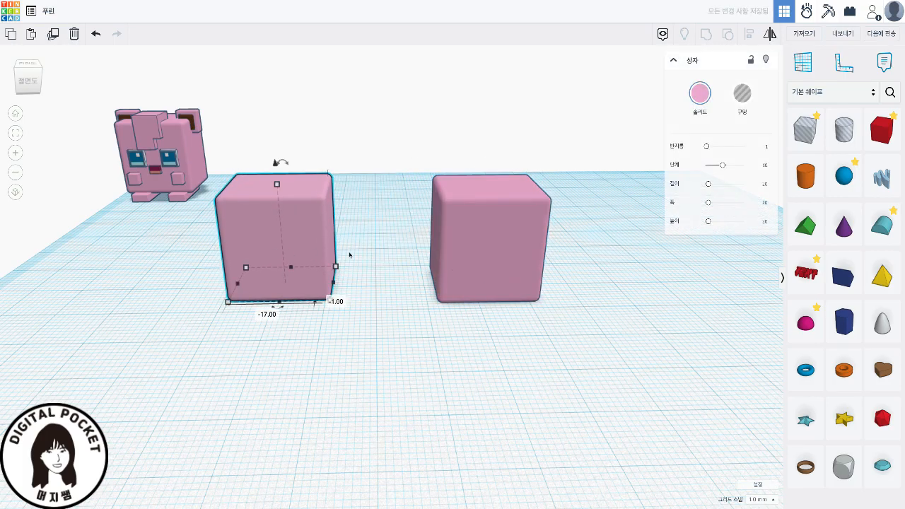
left_click_drag(449, 259, 389, 255)
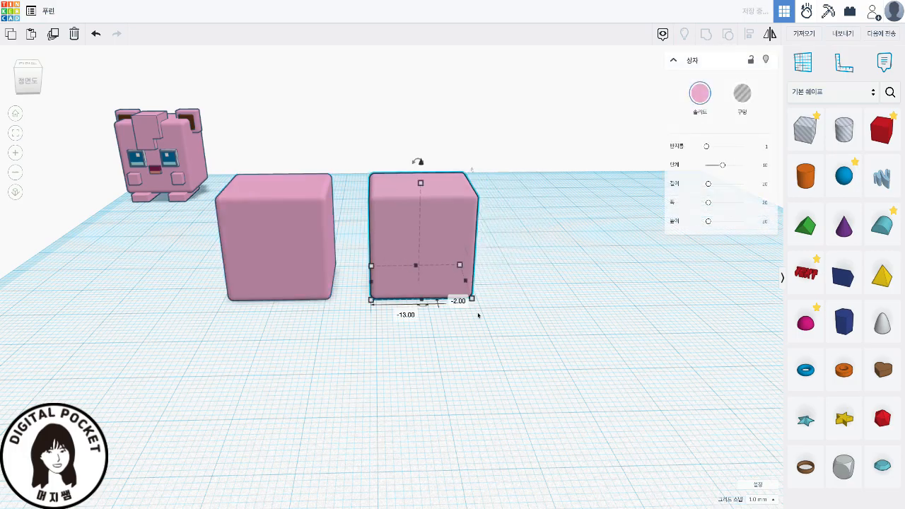
- Resize the copied box to 5 mm wide, 14 mm deep and 2 mm high to form a foot
mouse_move(471, 299)
left_click(425, 321)
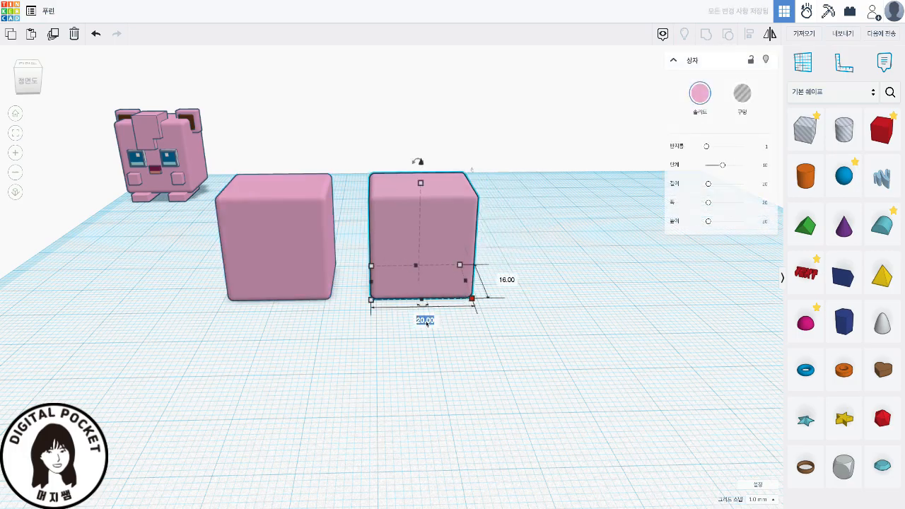
type("5")
key("Tab")
type("14")
key("Return")
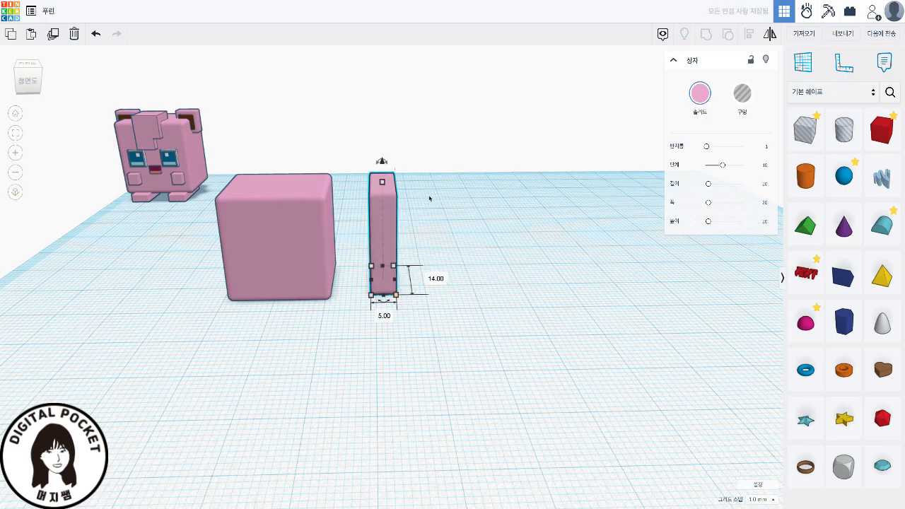
left_click(422, 228)
type("2")
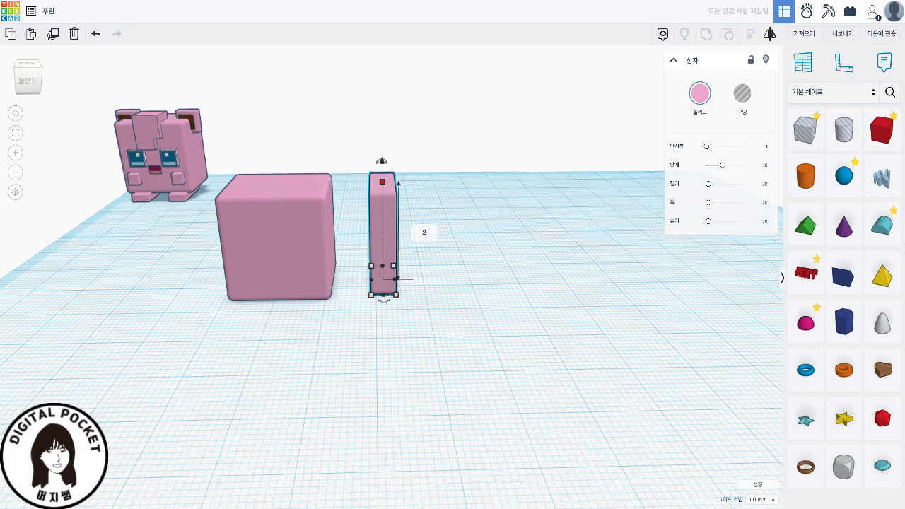
key("Return")
- Duplicate the flat foot box and shift the copy sideways to the right, leaving a gap between the two feet
scroll(414, 319, "down", 2)
scroll(414, 319, "up", 4)
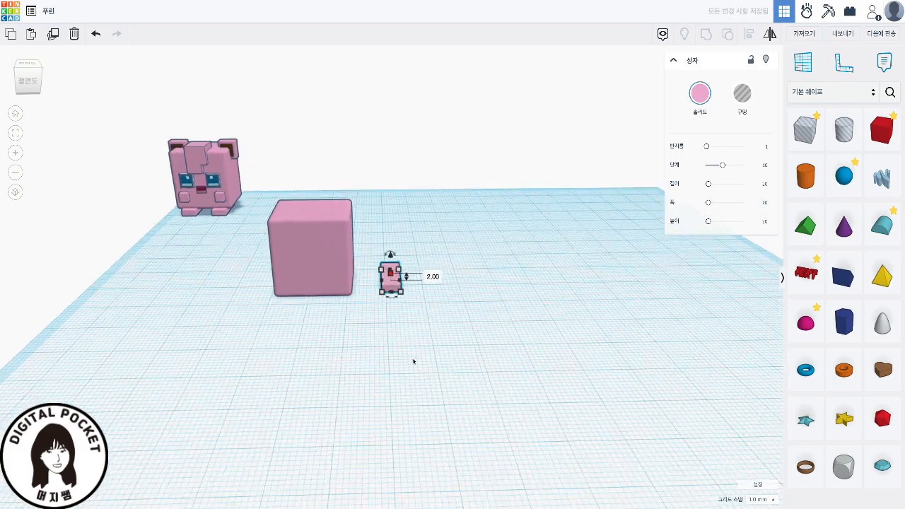
scroll(423, 274, "up", 1)
left_click_drag(385, 239, 387, 257)
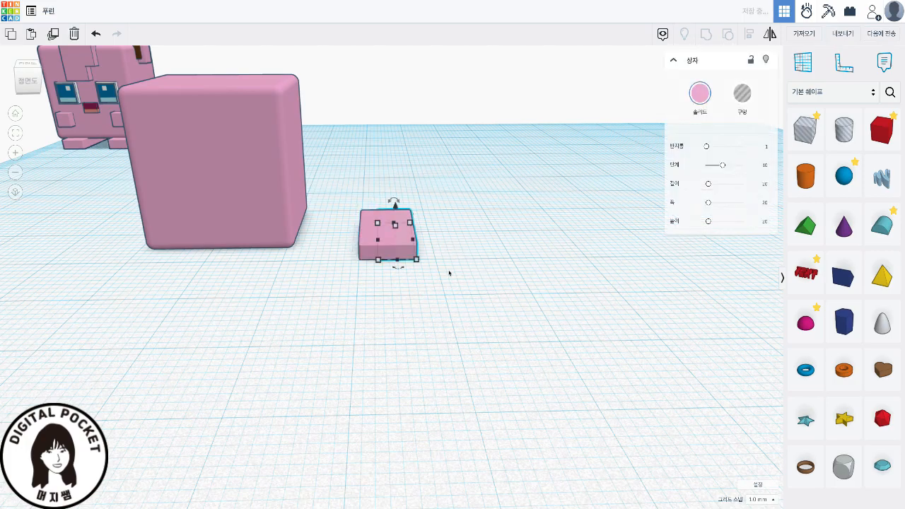
mouse_move(406, 251)
left_mouse_down("alt")
mouse_move(445, 250)
mouse_move(420, 250)
left_mouse_up("alt")
scroll(486, 270, "up", 4)
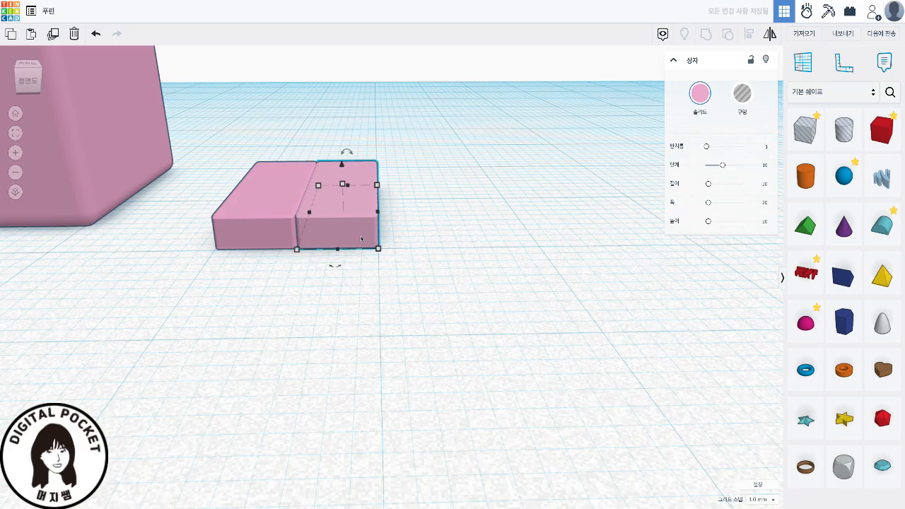
key("Right")
key("Right")
key("Right")
key("Right")
key("Right")
key("Right")
key("Right")
key("Right")
key("Right")
key("Right")
key("Right")
key("Right")
key("Right")
key("Right")
key("Right")
key("Right")
key("Right")
key("Right")
key("Right")
key("Right")
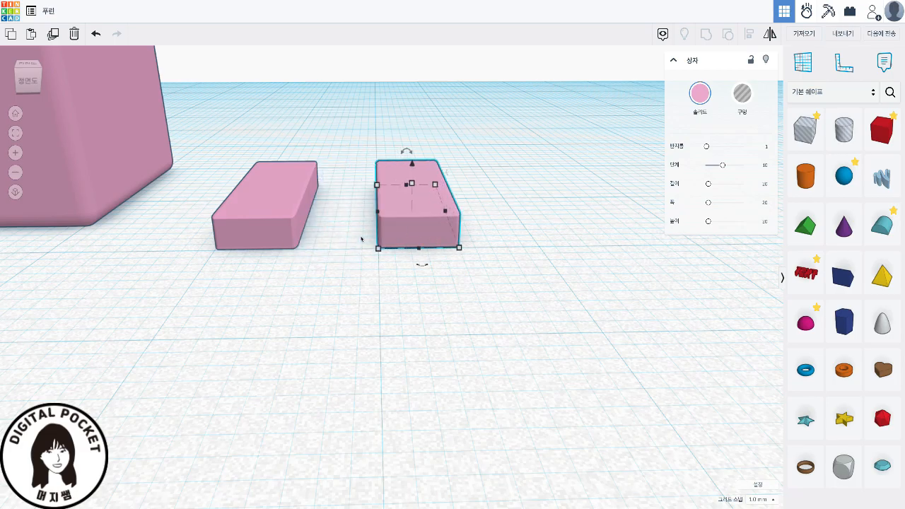
key("Right")
key("Right")
key("Right")
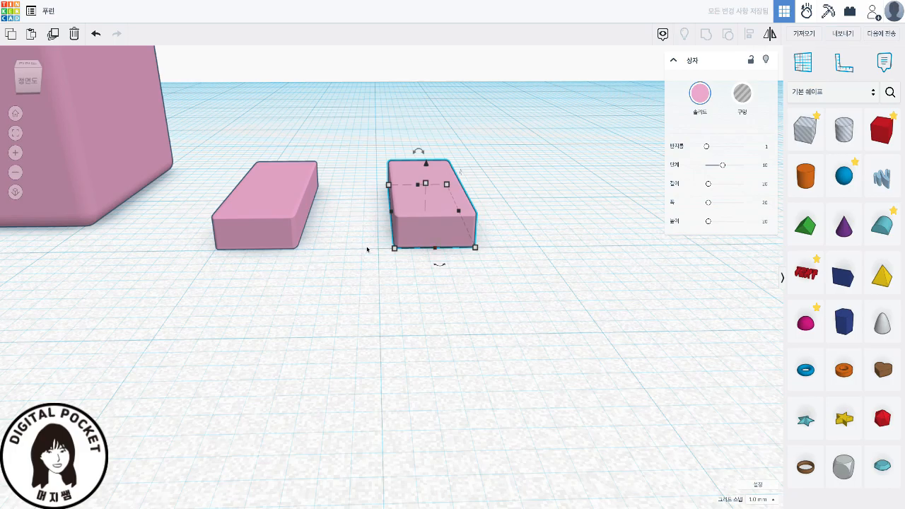
- Group the two foot boxes into one shape
left_click(390, 272)
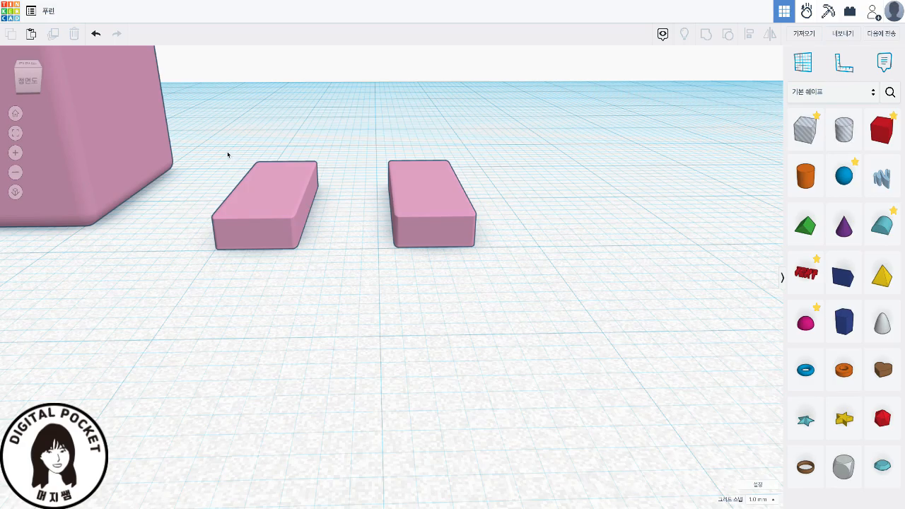
left_click_drag(227, 152, 526, 282)
key("ctrl+g")
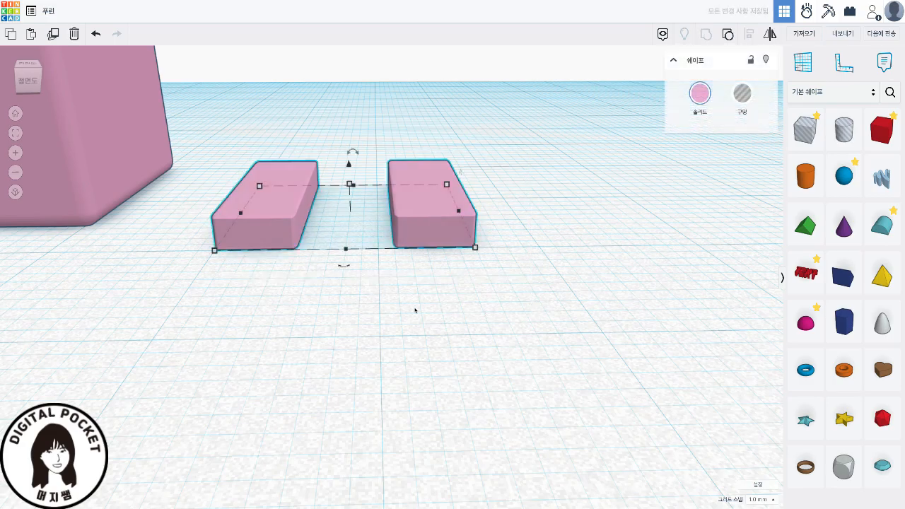
- Raise the large body box off the workplane and move the grouped feet underneath it
scroll(408, 312, "down", 5)
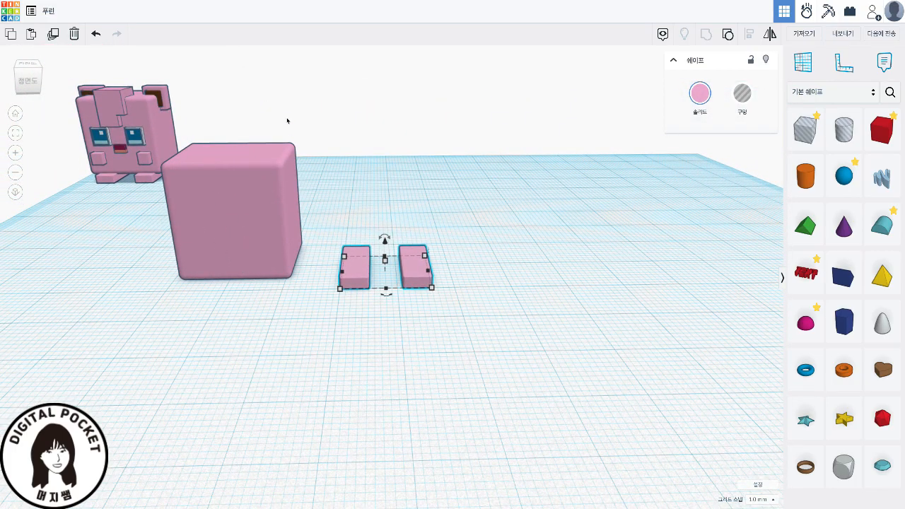
left_click(255, 239)
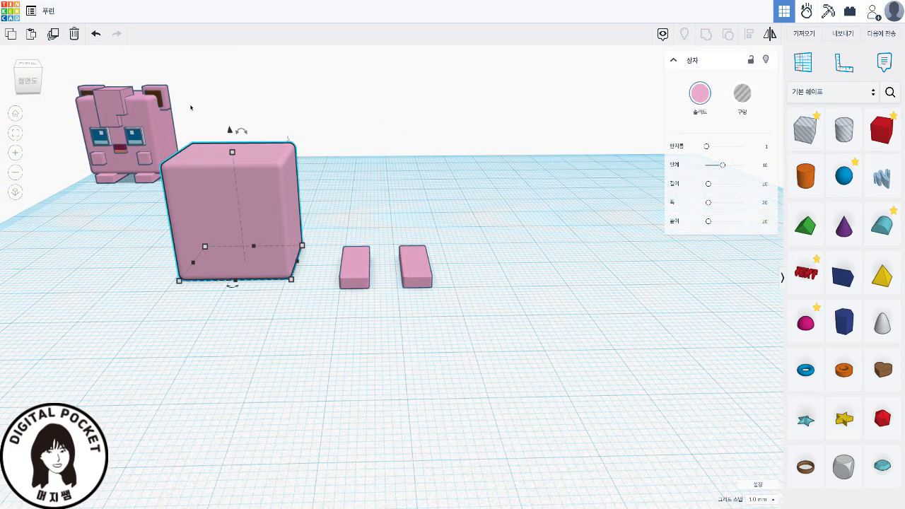
left_click_drag(231, 133, 230, 120)
left_click(297, 301)
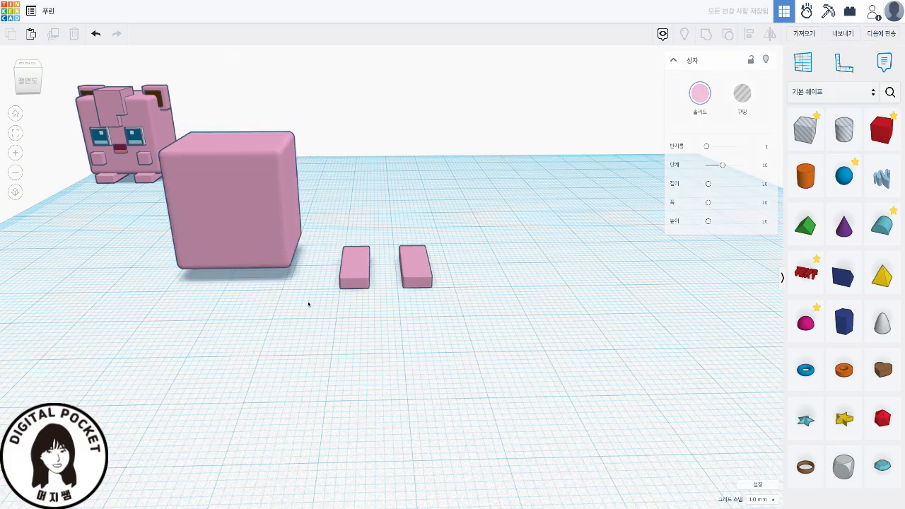
left_click_drag(415, 287, 254, 294)
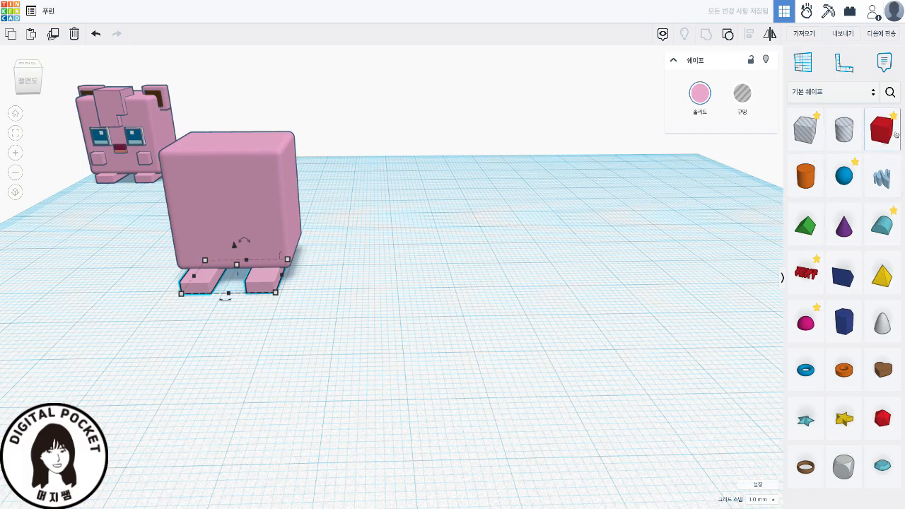
- Add another box beside the body, colour it light pink and set its edge radius to 1
left_click_drag(883, 129, 417, 322)
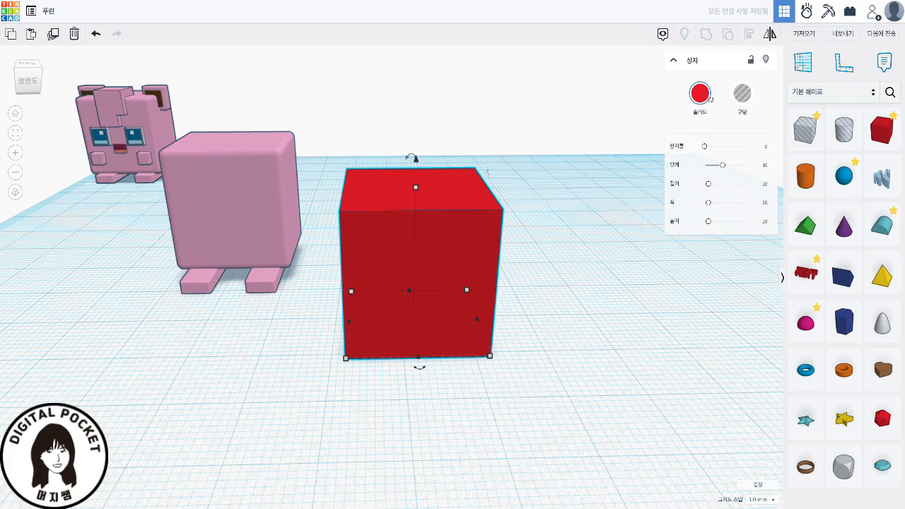
left_click(762, 159)
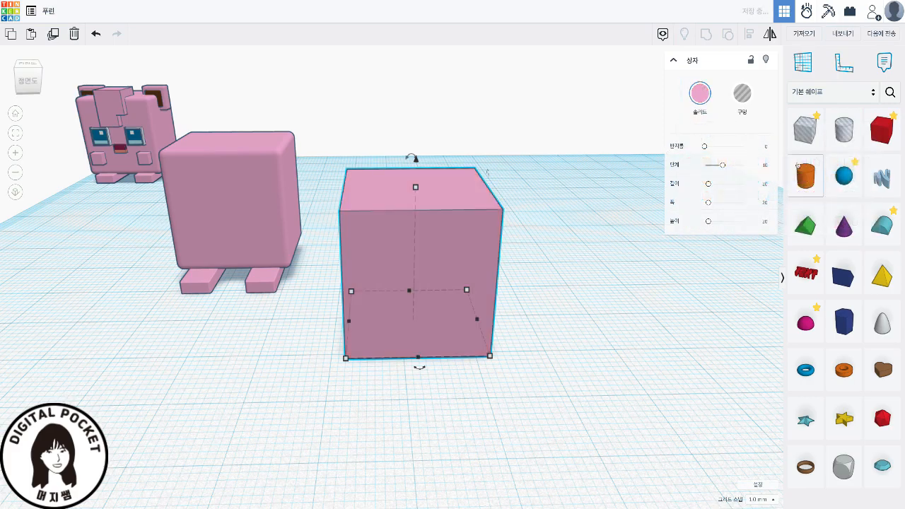
left_click(764, 148)
key("Return")
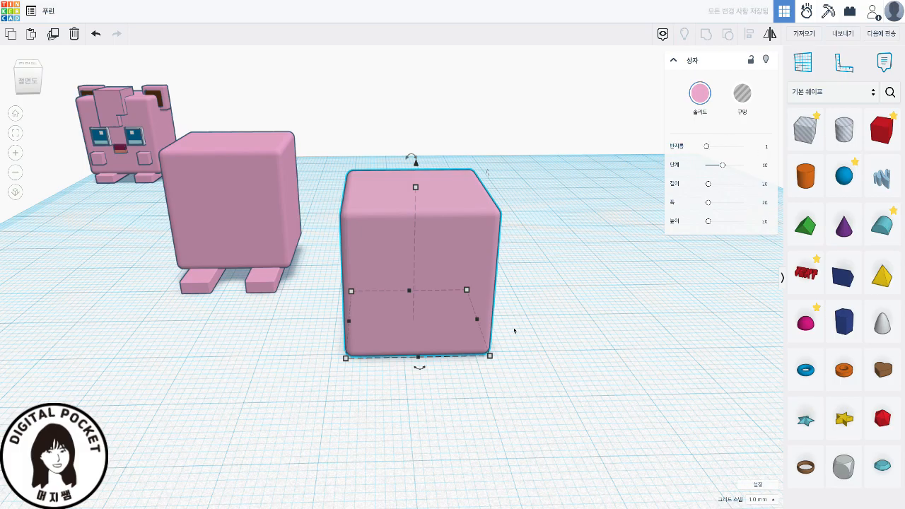
- Resize the new pink box to 6 mm wide, 3 mm deep and 6 mm high
left_click(421, 388)
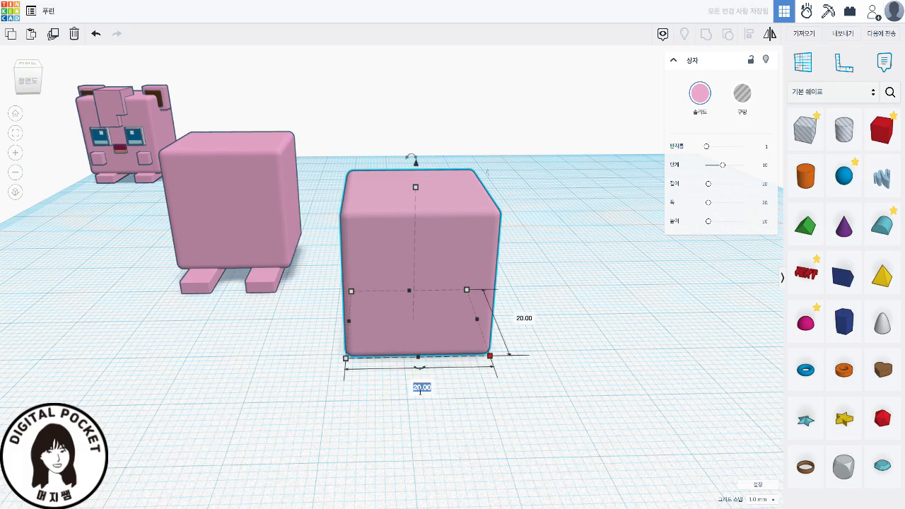
type("6")
key("Tab")
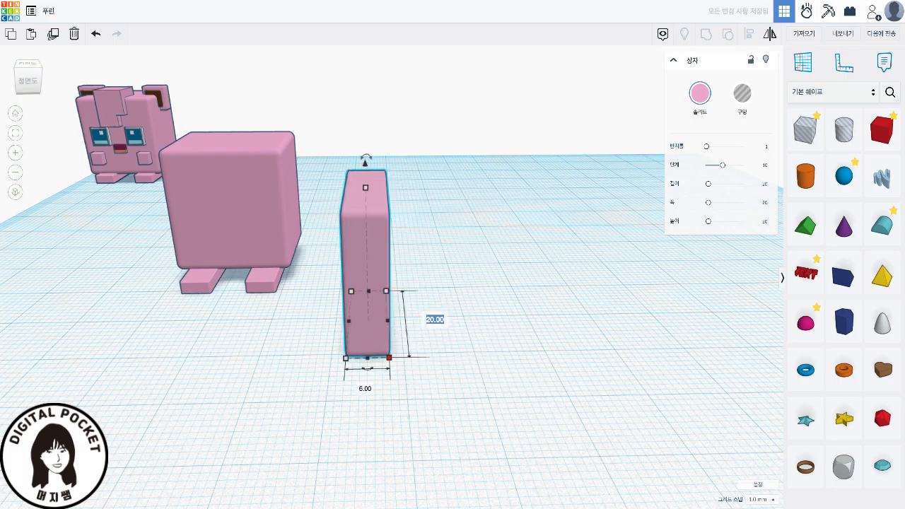
type("3")
key("Tab")
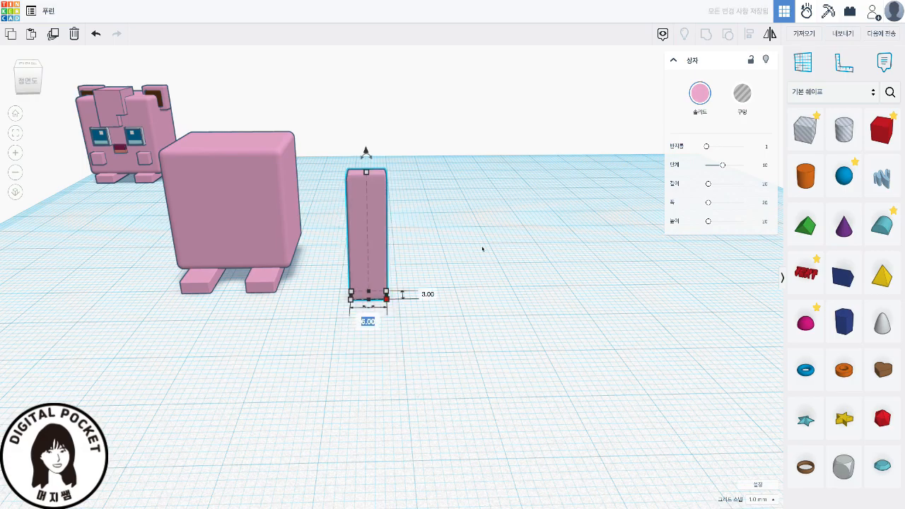
key("Return")
mouse_move(367, 167)
left_click(413, 236)
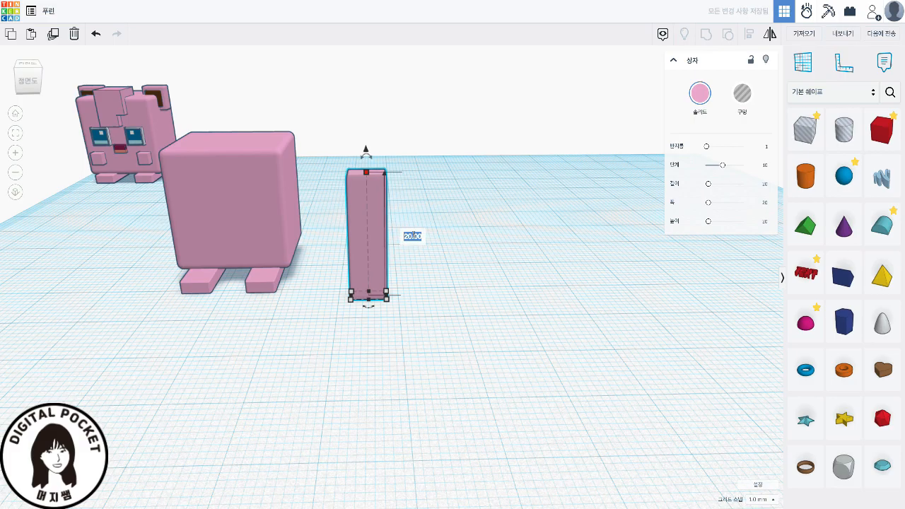
type("6")
key("Return")
- Duplicate the small 6 mm box and place the copy beside it, separated by a small gap
left_click(399, 326)
left_click(370, 285)
scroll(410, 340, "up", 5)
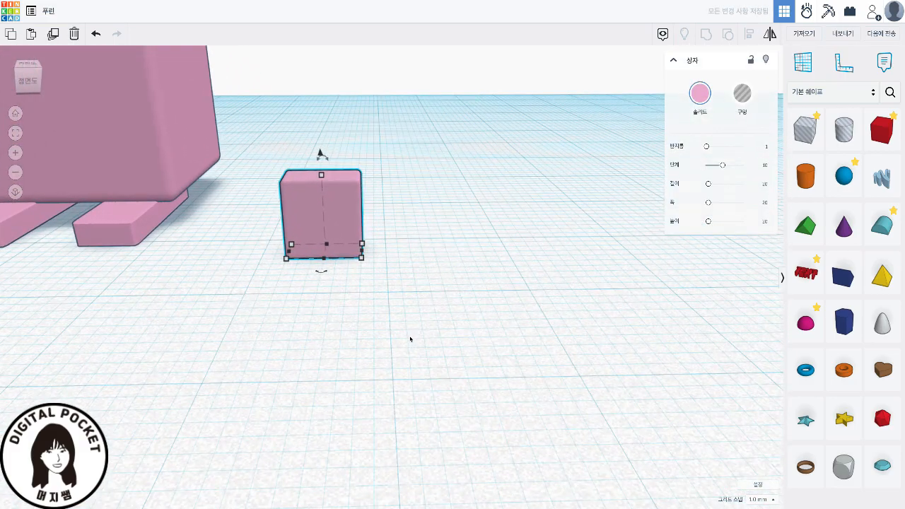
scroll(410, 339, "up", 2)
key("ctrl+d")
left_click_drag(316, 198, 445, 197)
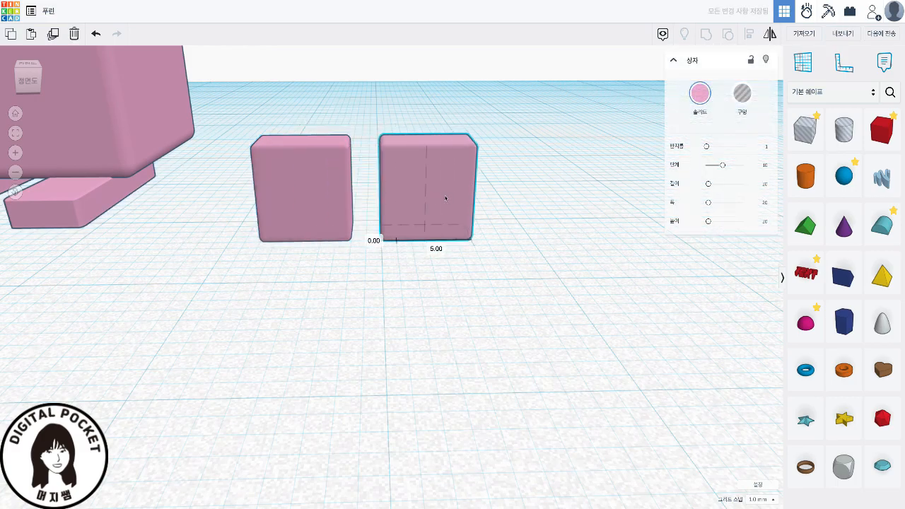
- Set the duplicated pink box to 4 mm wide and 2 mm deep
right_click_drag(495, 276, 495, 287)
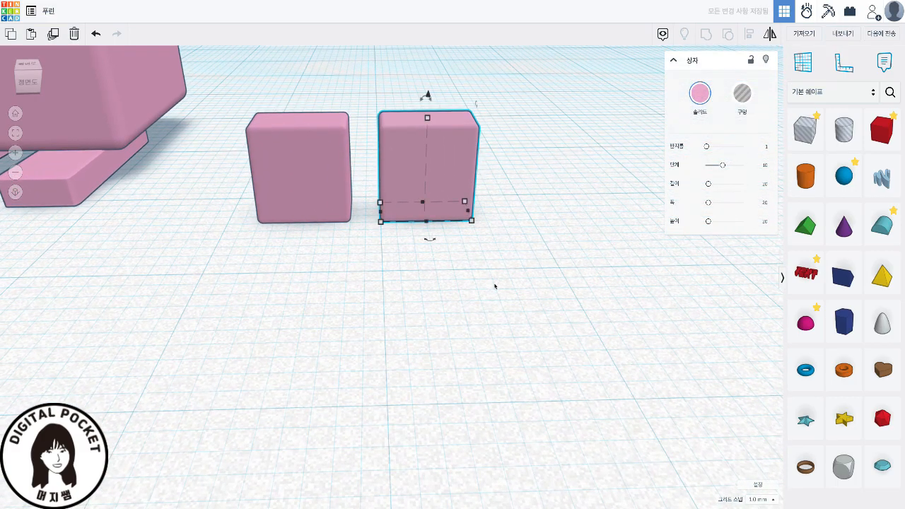
left_click(471, 221)
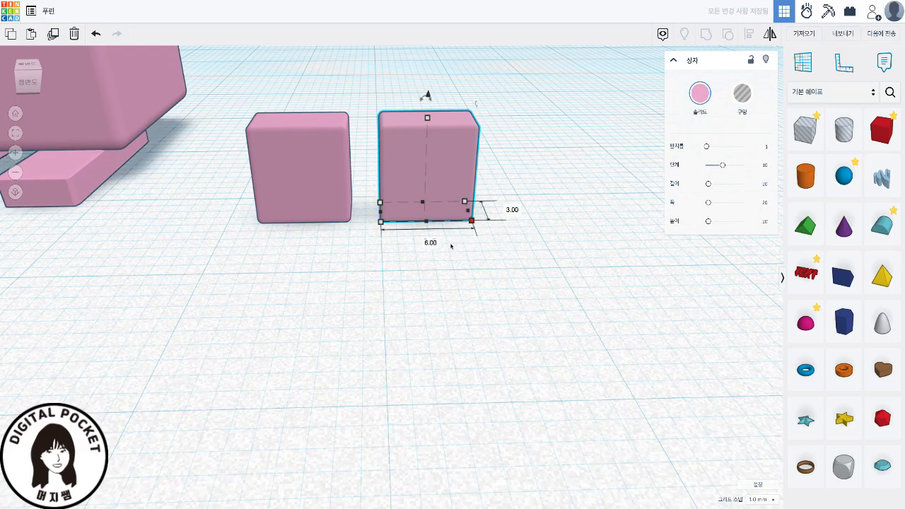
left_click(431, 244)
type("4")
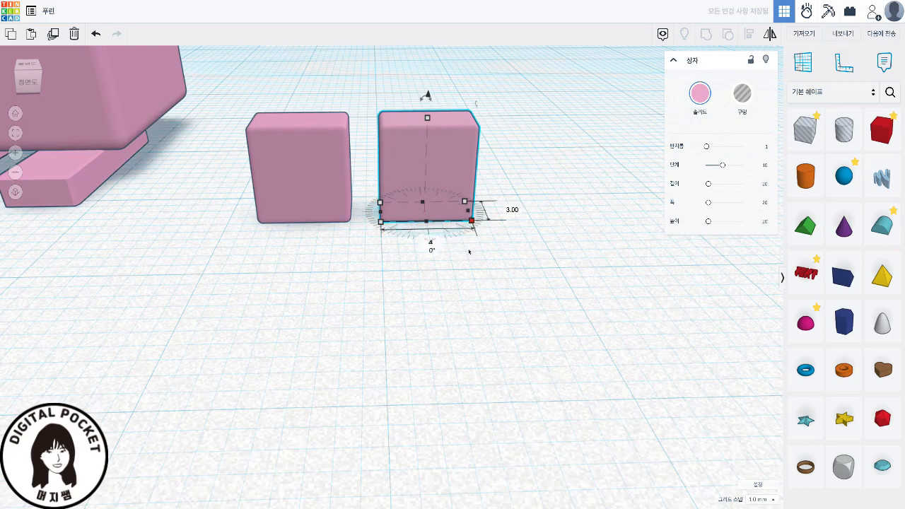
key("Tab")
type("2")
key("Return")
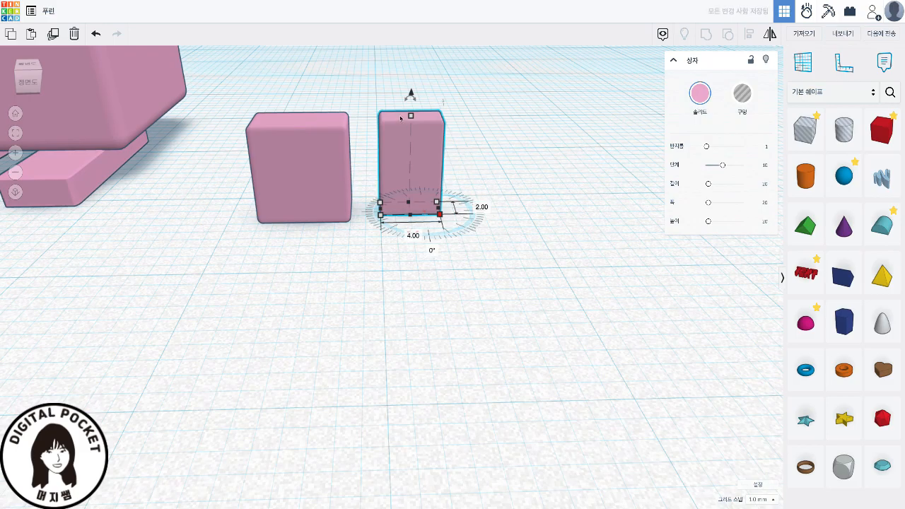
- Set the duplicated box's height to 4 mm and colour it dark brown
left_click(411, 116)
left_click(457, 164)
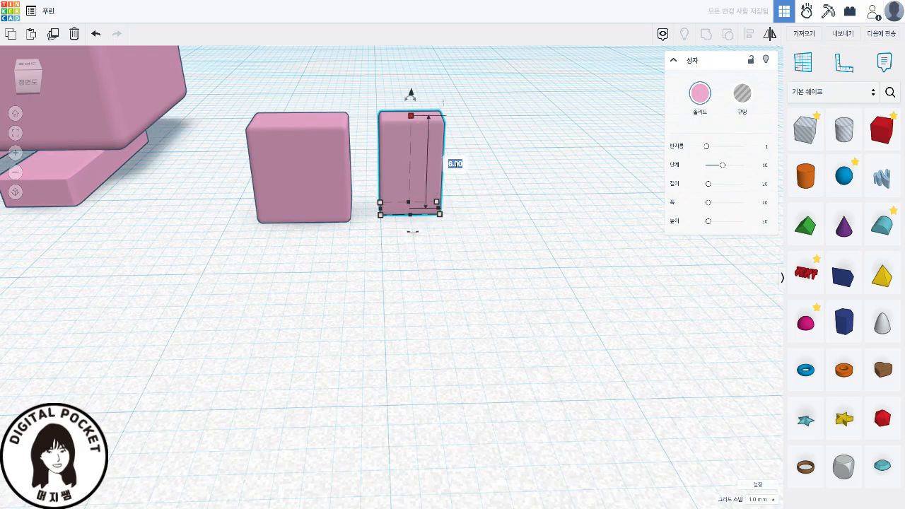
type("4")
key("Return")
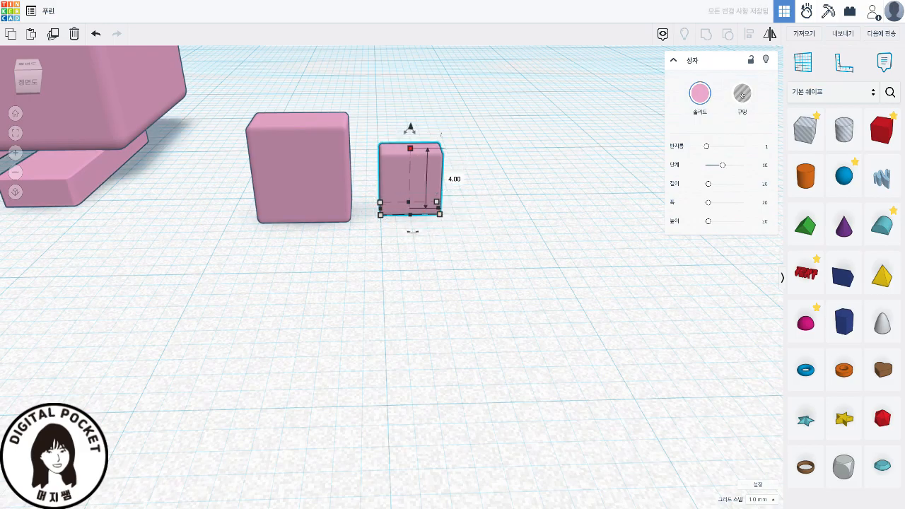
left_click(700, 92)
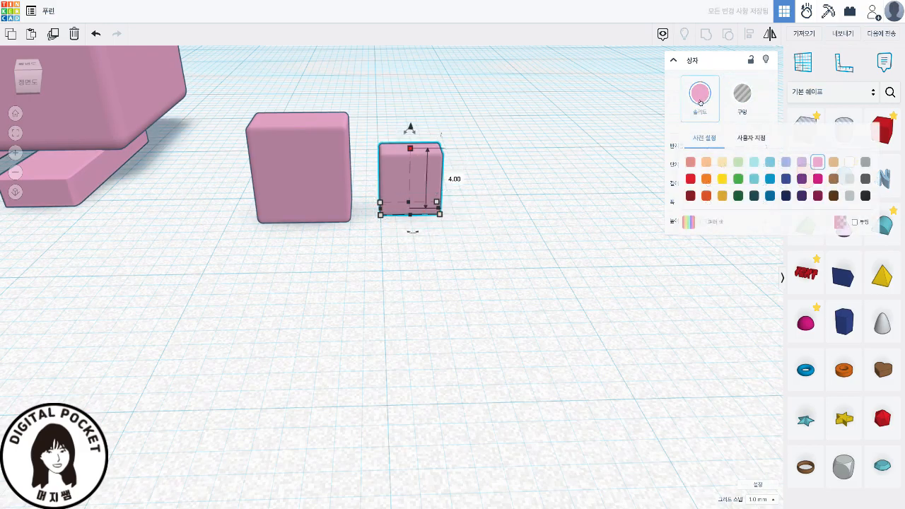
left_click(835, 197)
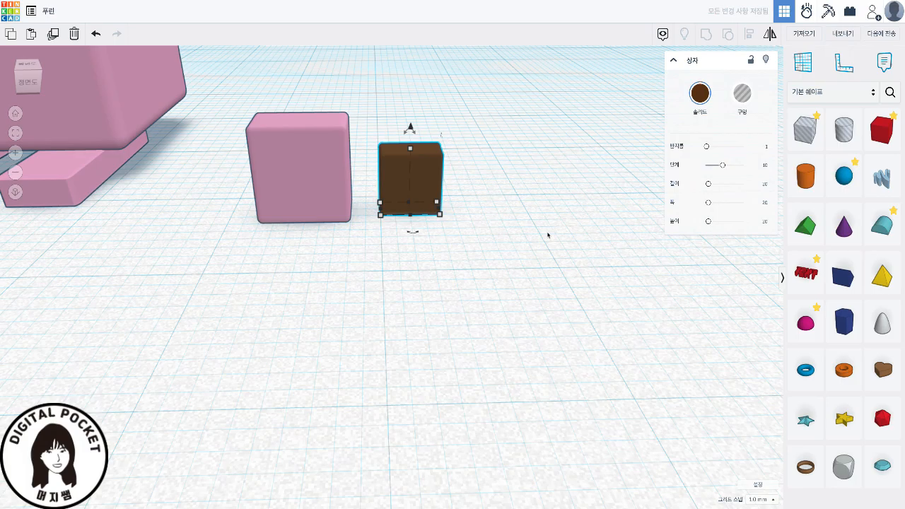
- Place the brown box centred in front of the 6 mm pink box and sink it partly into its front face
right_click_drag(507, 248, 391, 266)
left_click_drag(531, 184, 404, 177)
right_click_drag(404, 178, 113, 210)
right_click_drag(471, 288, 485, 287)
left_click_drag(425, 239, 425, 234)
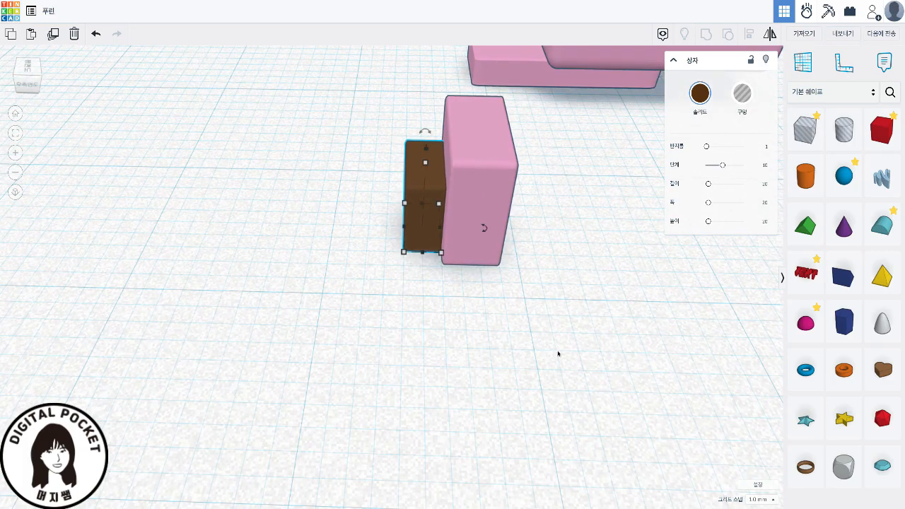
key("Right")
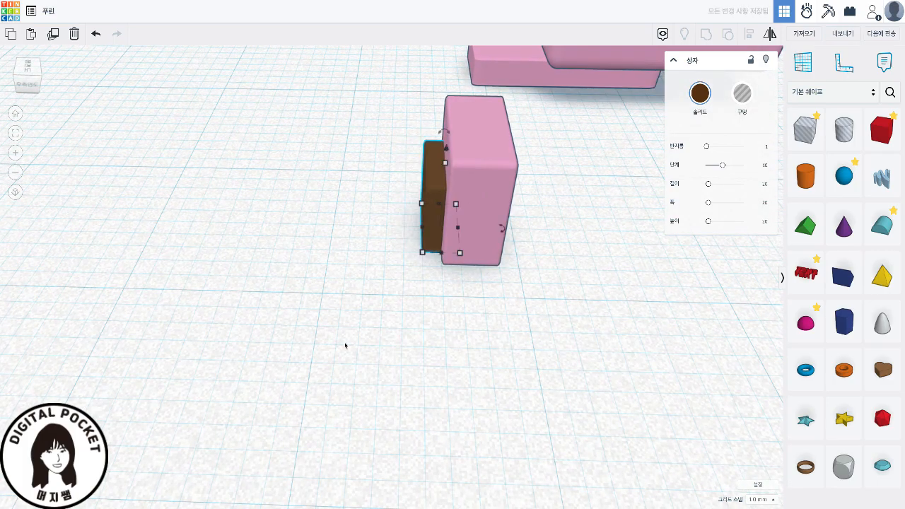
right_click_drag(319, 305, 553, 251)
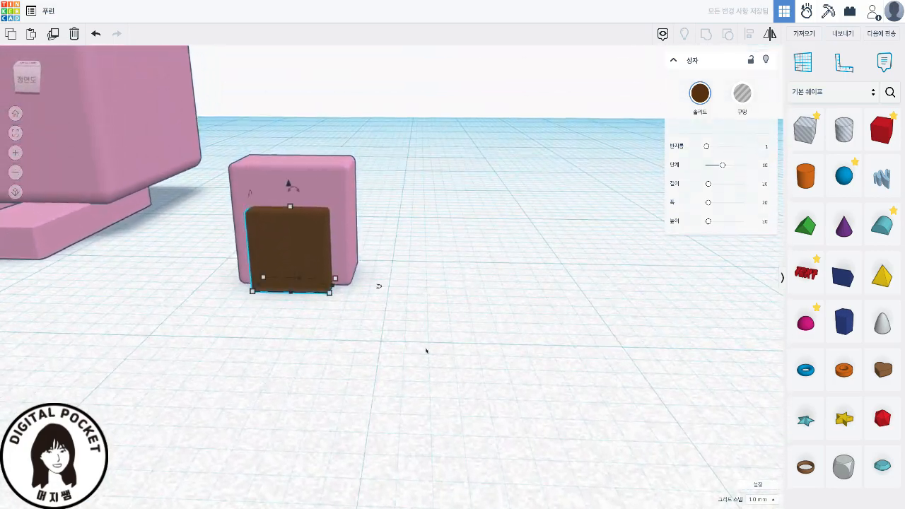
right_click_drag(257, 326, 429, 343)
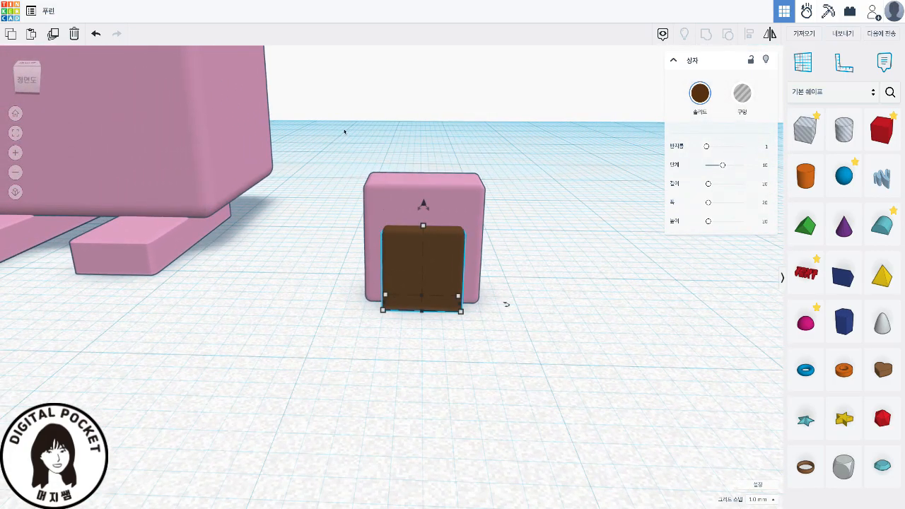
- Select the pink and brown boxes and align them to their common vertical centre
left_click_drag(332, 128, 555, 380)
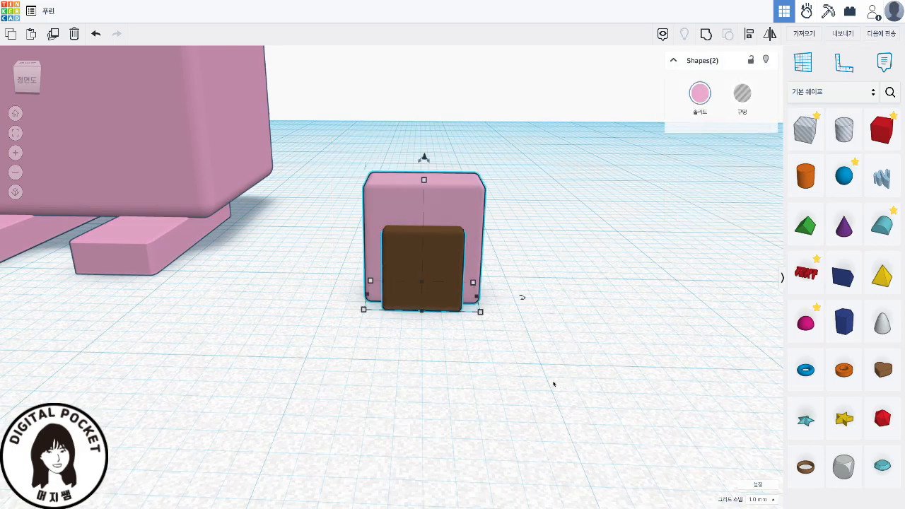
right_click_drag(516, 374, 443, 340)
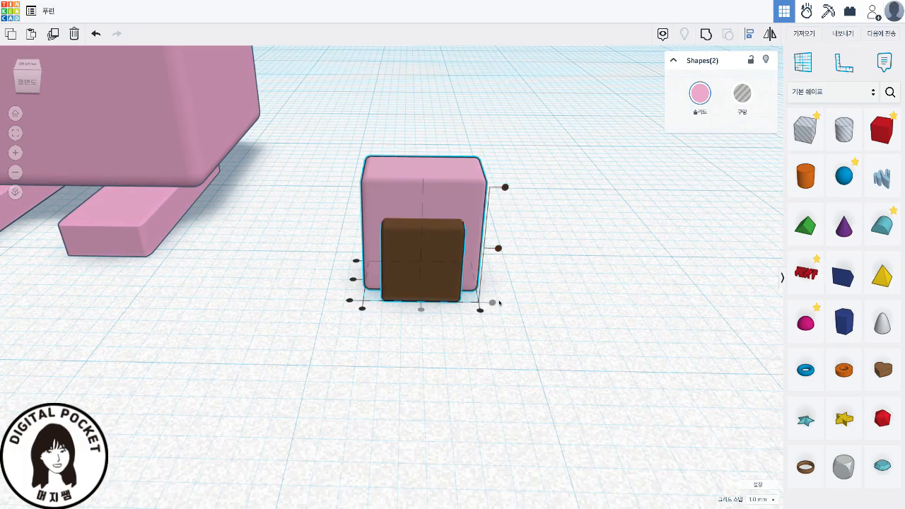
left_click(501, 253)
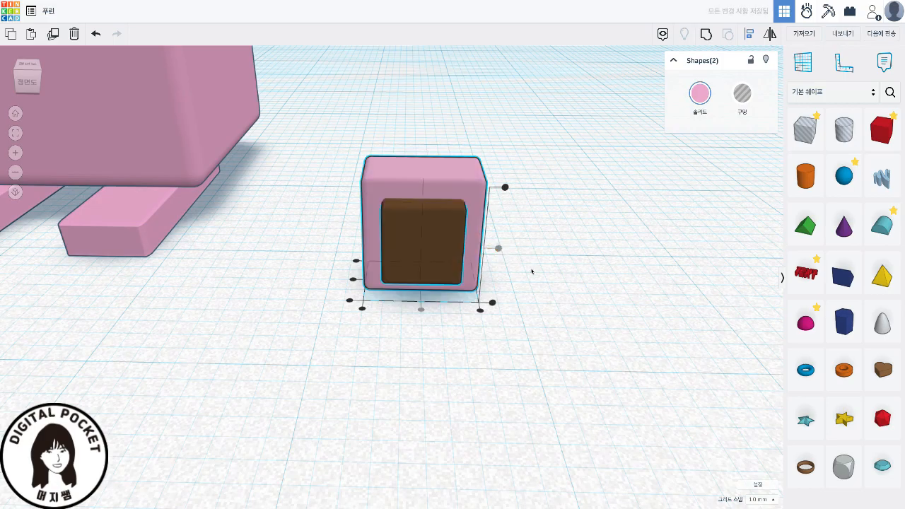
- Group the pink and brown boxes into one ear and turn on multicolour to keep both colours
key("ctrl+g")
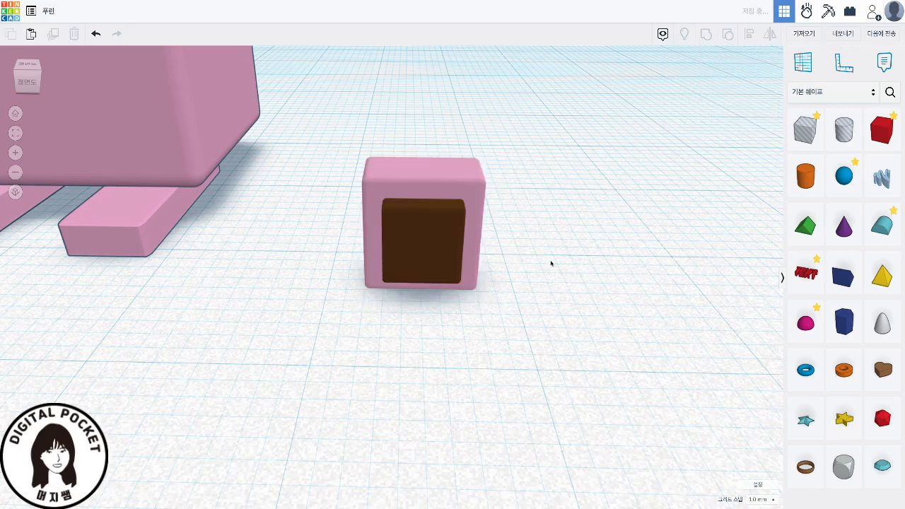
left_click(700, 93)
left_click(722, 225)
left_click(455, 356)
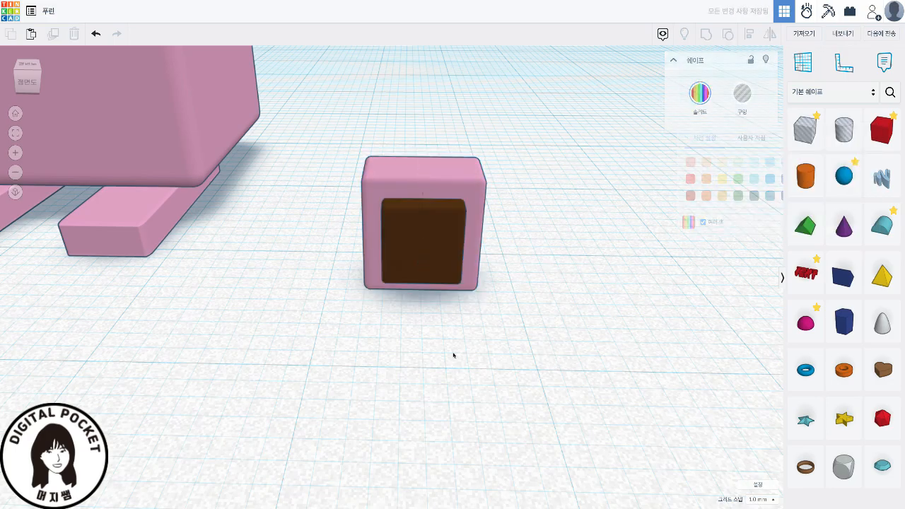
- Raise the grouped ear 18 mm above the workplane
right_click_drag(455, 356, 459, 331)
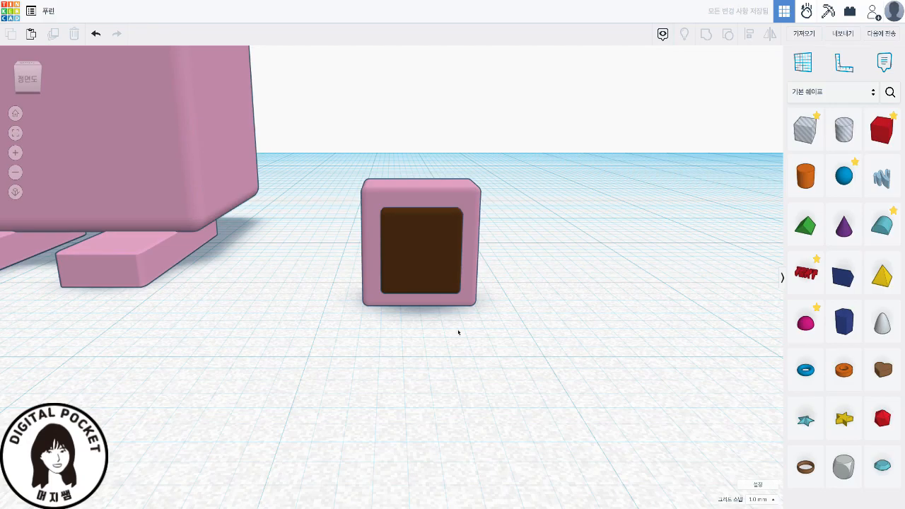
right_click_drag(458, 333, 458, 345)
left_click(463, 293)
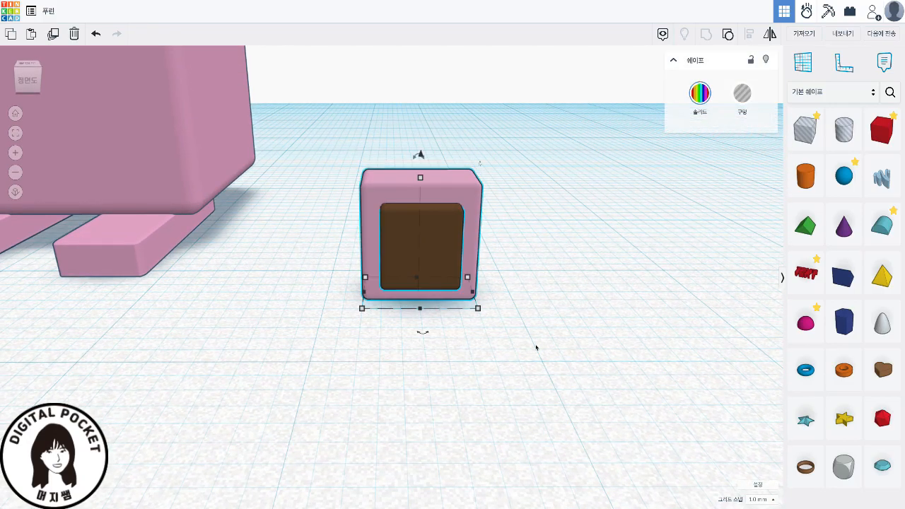
scroll(536, 347, "down", 5)
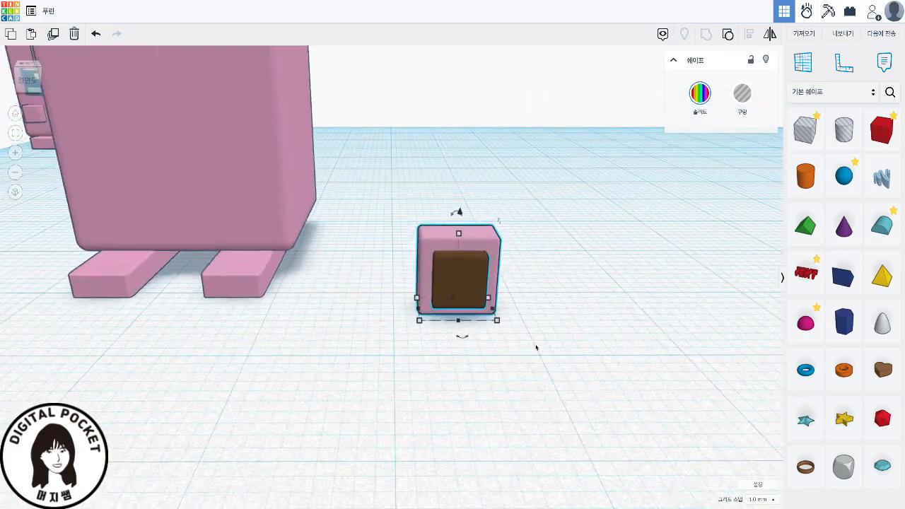
left_click_drag(496, 265, 484, 133)
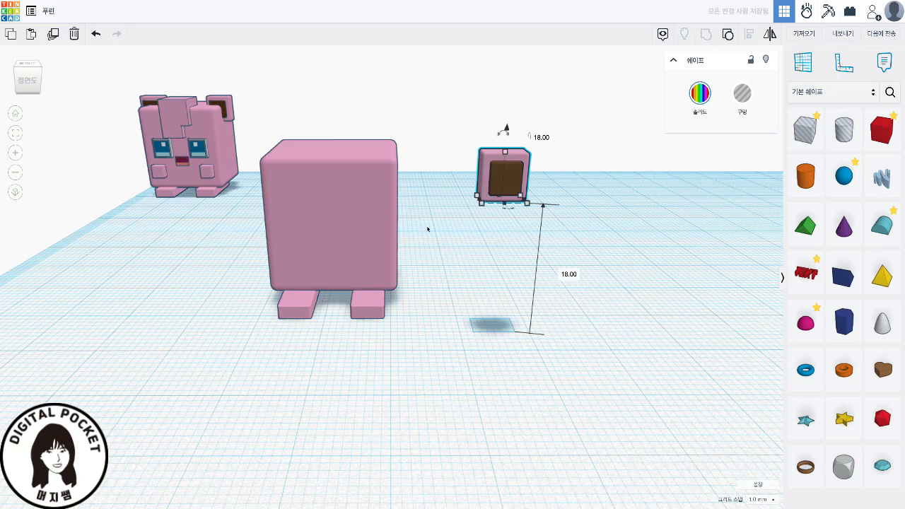
- Move the raised ear 11 mm sideways and 15 mm back so it sits against the body's upper right side
right_click_drag(428, 229, 426, 269)
left_click_drag(507, 180, 414, 131)
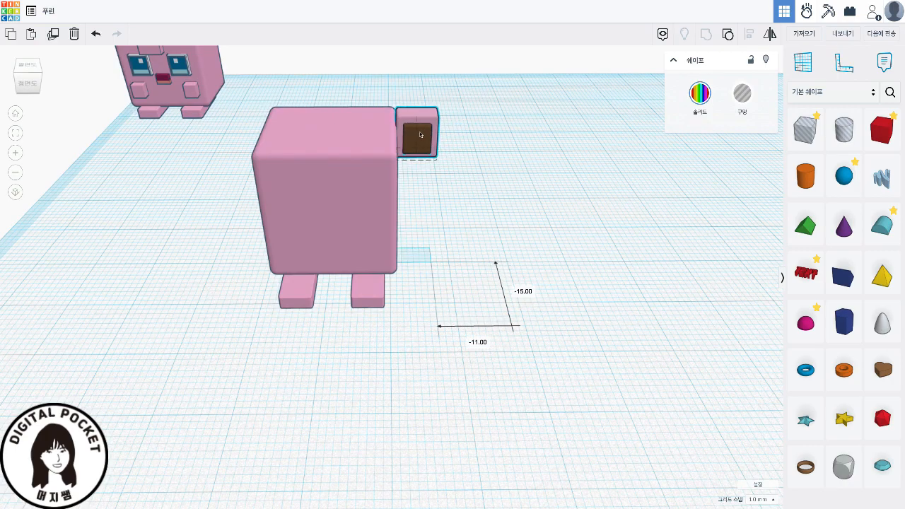
left_click(485, 242)
left_click(352, 221)
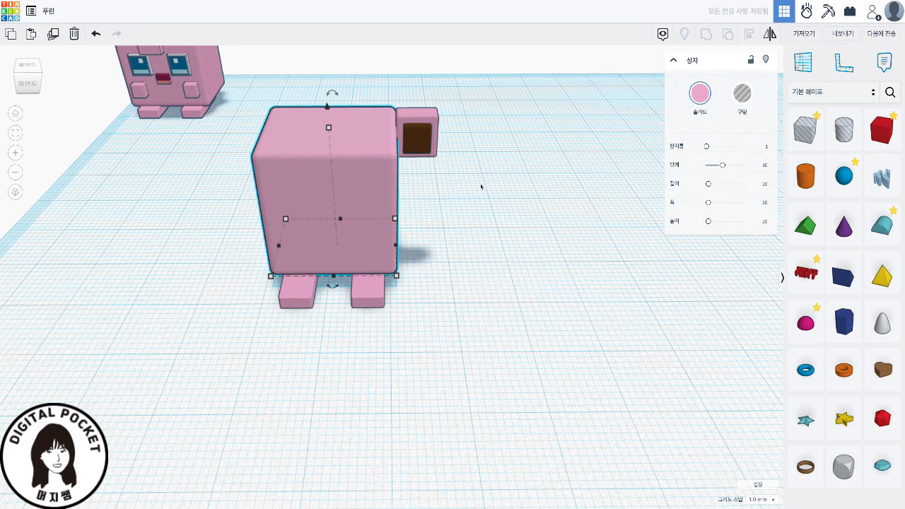
left_click(408, 136)
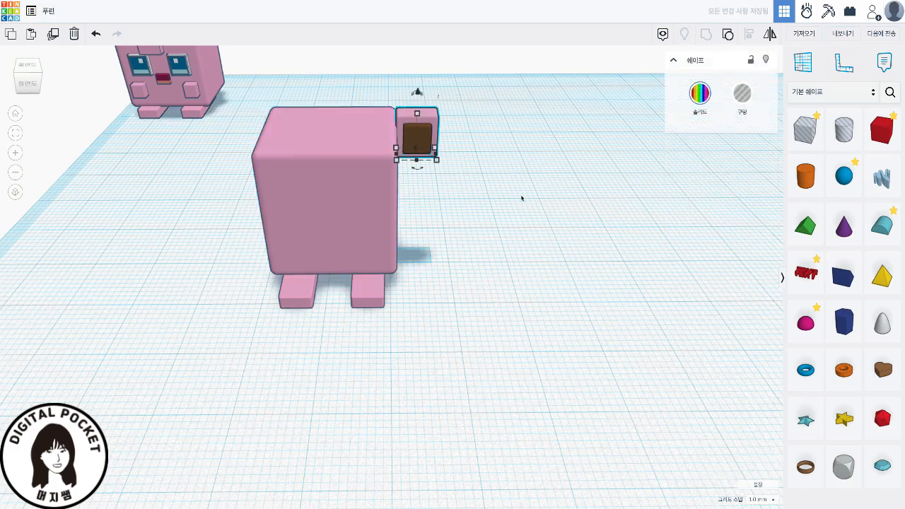
- Shift the ear 4 mm inward so it overlaps the body's upper right corner
mouse_move(504, 202)
right_mouse_down()
mouse_move(505, 222)
mouse_move(505, 212)
right_mouse_up()
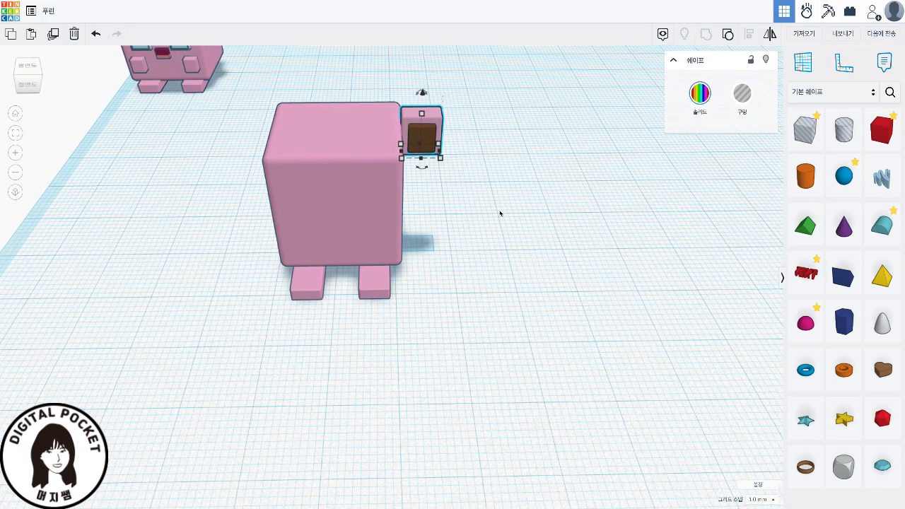
key("Left")
key("Left")
key("Left")
key("Left")
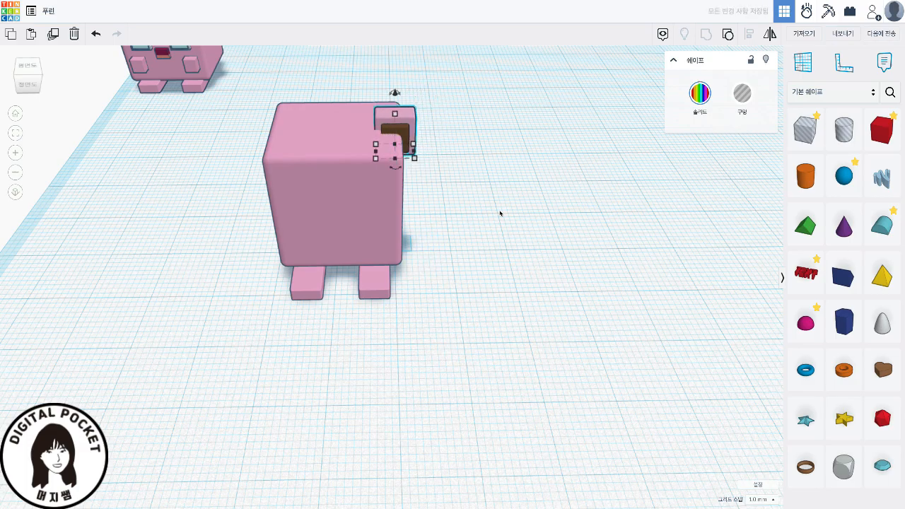
- Duplicate the ear and move the copy straight across to the opposite side of the body
left_click(523, 181)
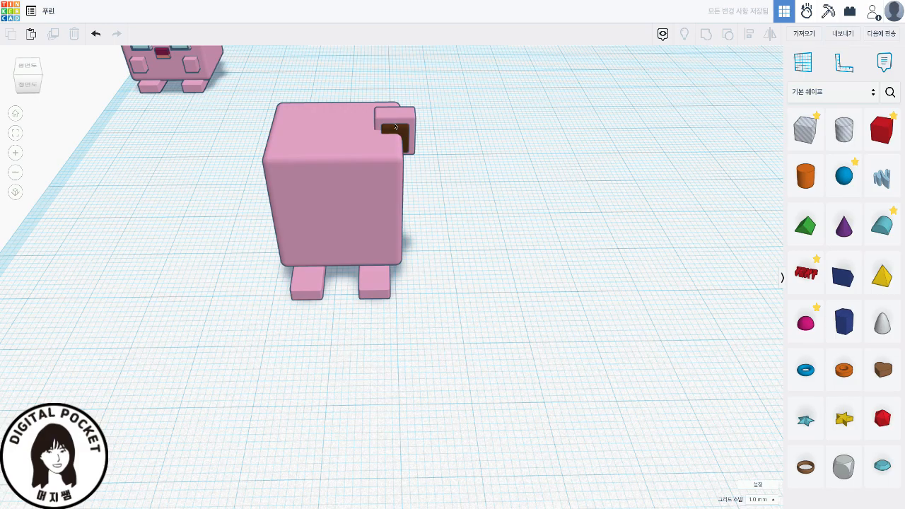
left_click(396, 128)
key("d")
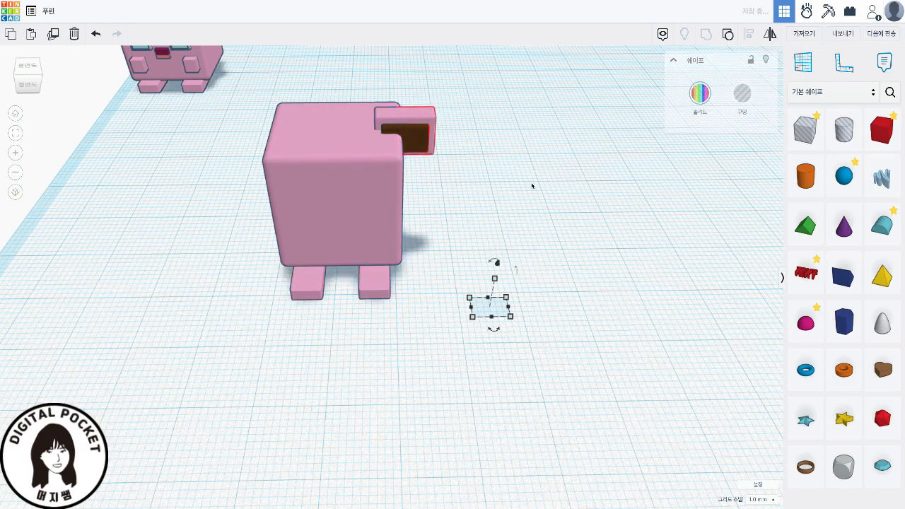
key("Left")
key("Left")
key("Left")
key("Left")
key("Left")
key("Left")
key("Left")
key("Left")
key("Left")
key("Left")
key("Left")
key("Left")
key("Left")
key("Left")
key("Left")
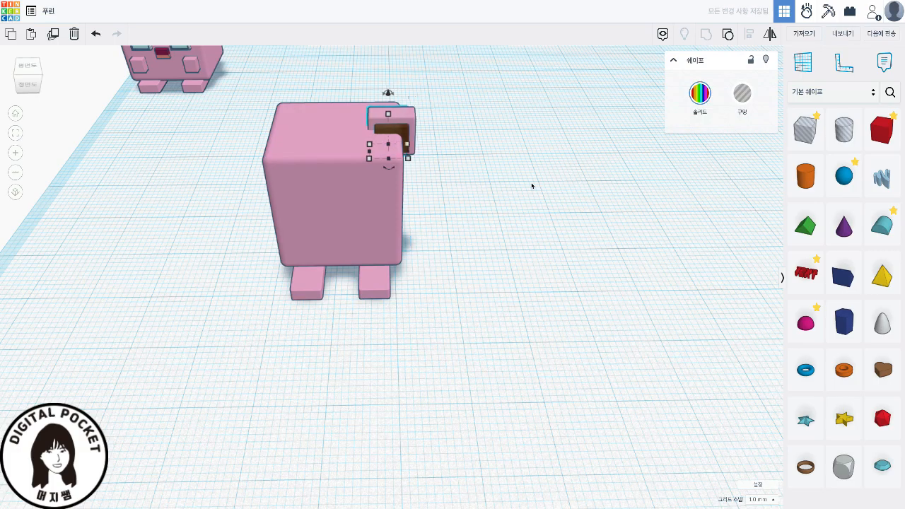
key("Left")
key("Left")
key("Left")
key("Left")
key("Left")
key("Left")
key("Left")
key("Left")
key("Left")
key("Left")
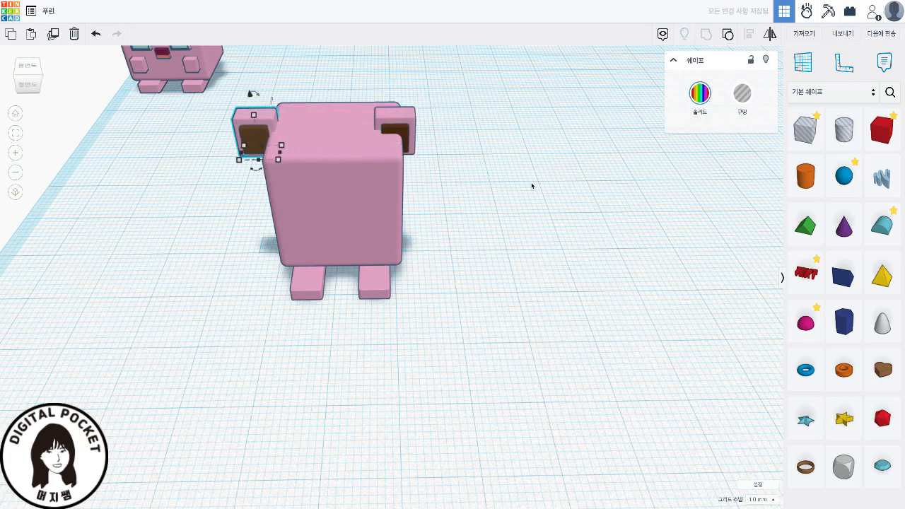
- Shift the copied ear inward until it overlaps the body's upper left corner, and view the placement from above
right_click_drag(486, 267, 381, 301)
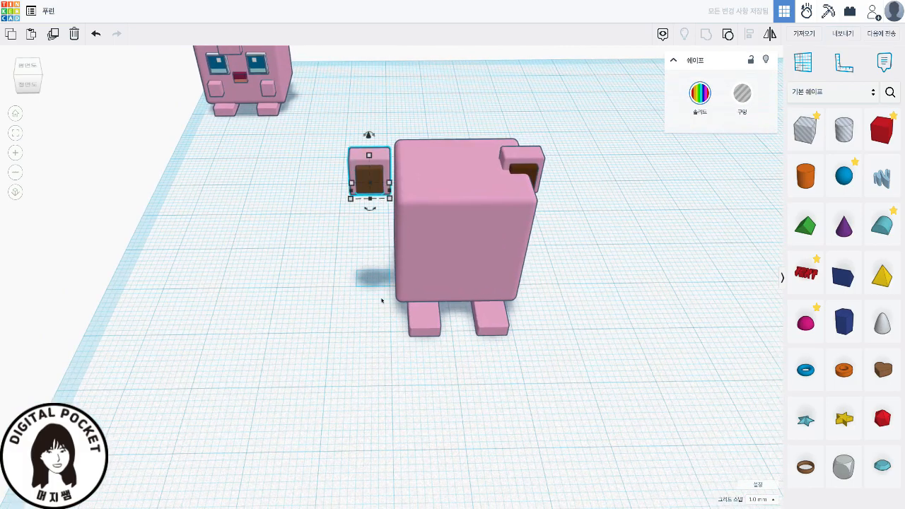
key("Right")
key("Right")
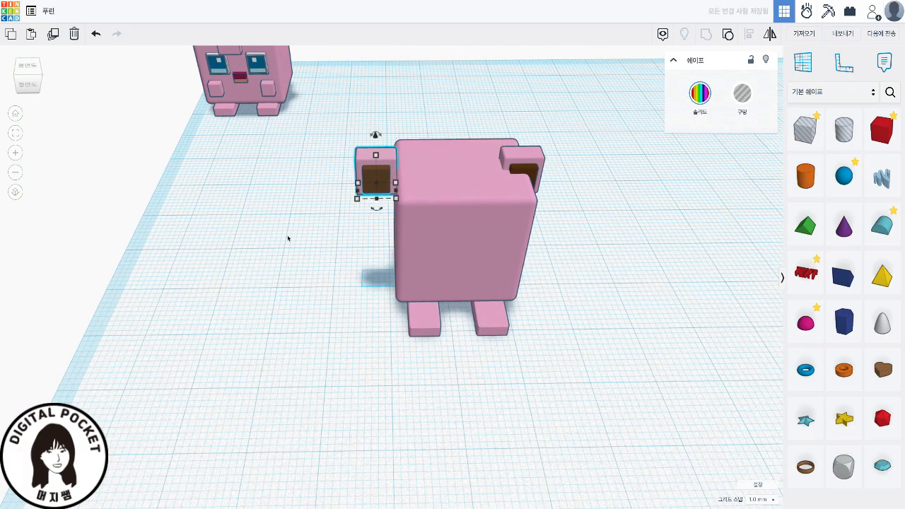
key("Right")
key("Right")
key("Right")
key("Right")
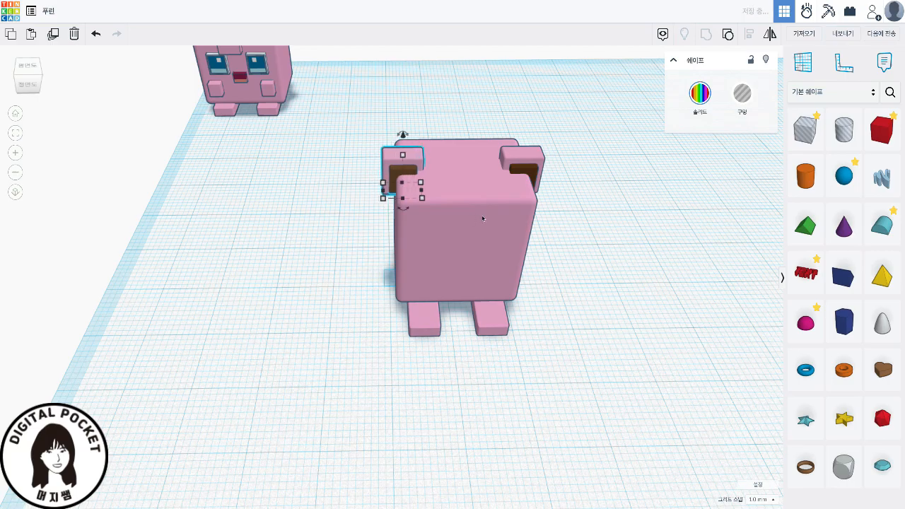
left_click(584, 270)
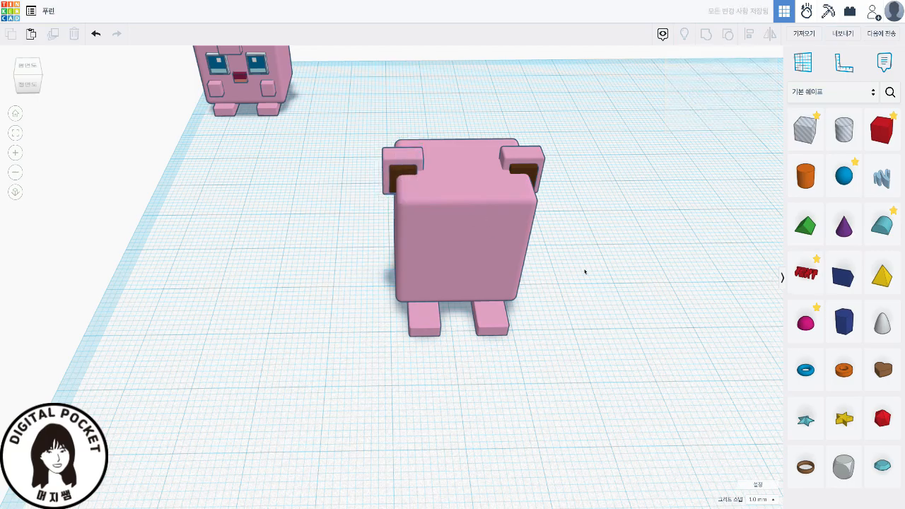
left_click(28, 65)
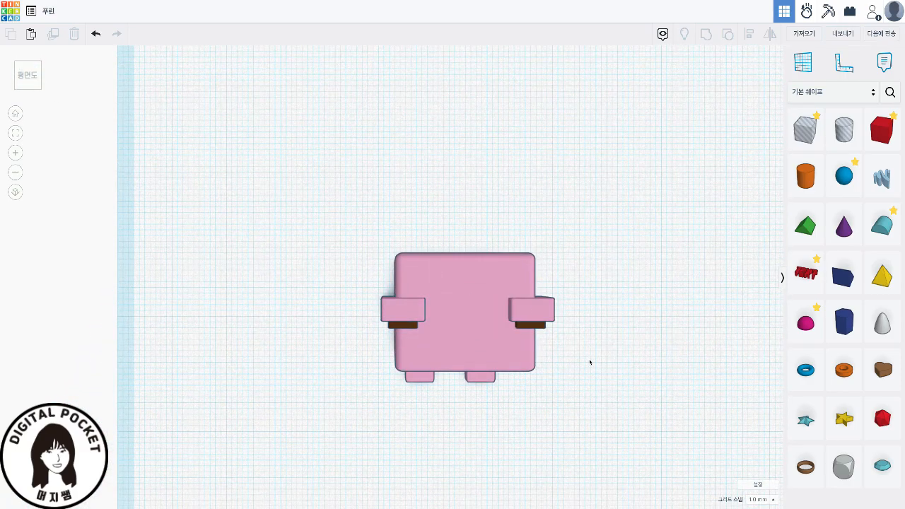
- Group the two brown-centred ears at the body's upper corners into one object
right_click_drag(594, 375, 604, 344)
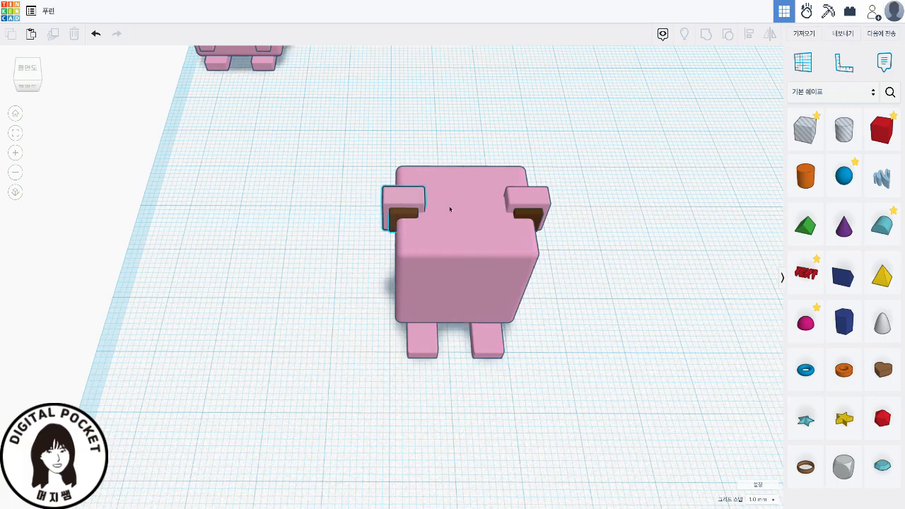
left_click(401, 208)
left_click(529, 198, "shift")
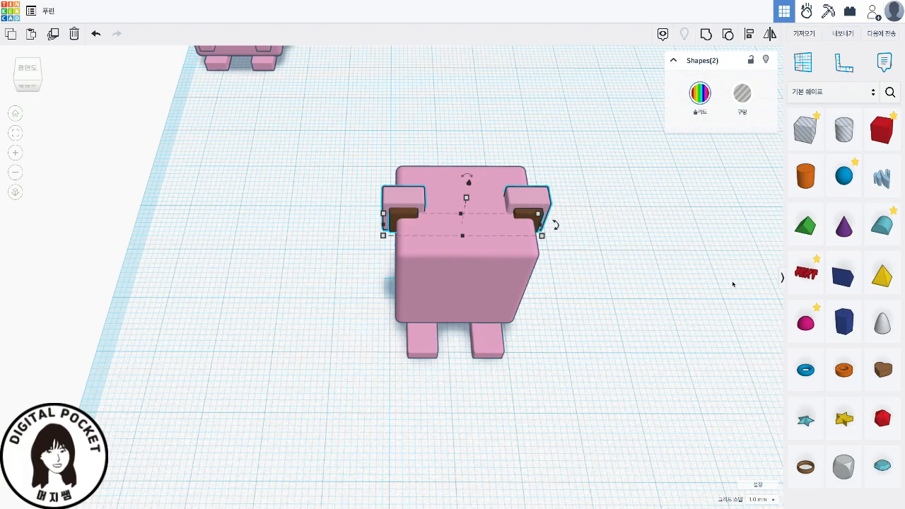
key("ctrl+g")
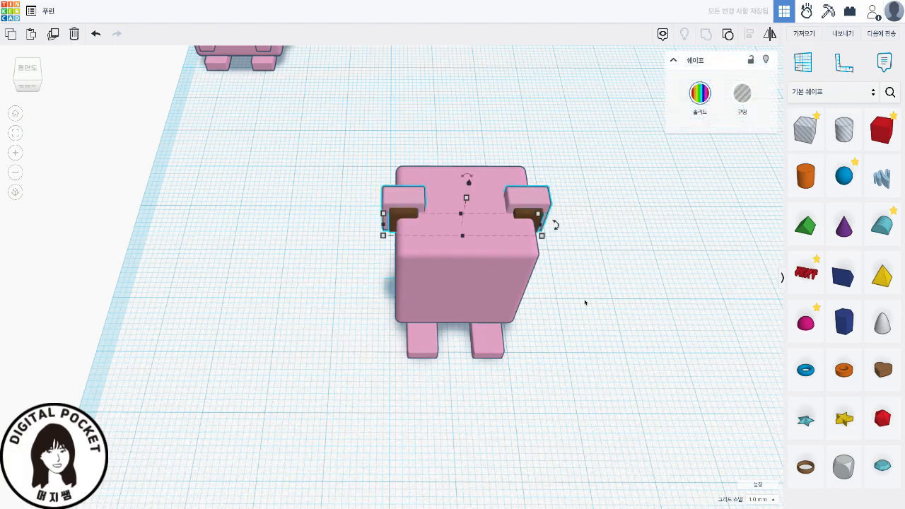
- Check the centre alignment of the ear pair with the pink body and group them together
left_click(471, 288)
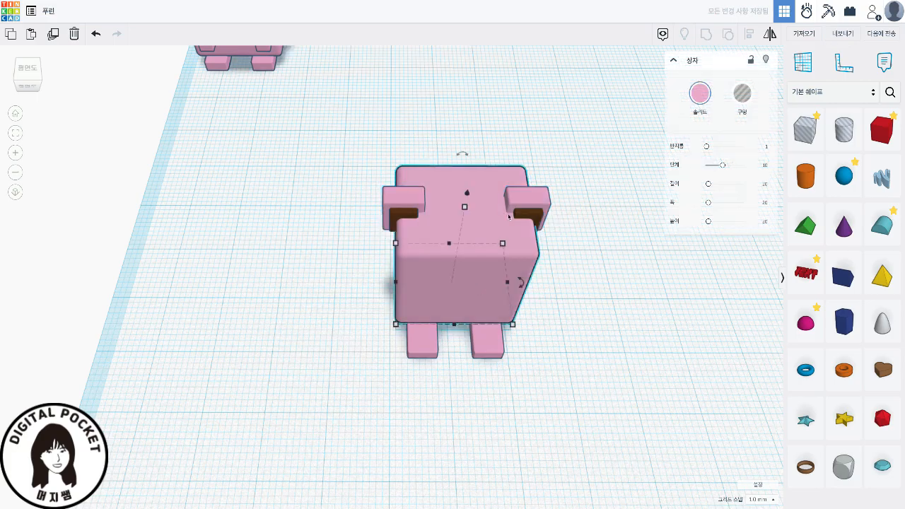
left_click(527, 206)
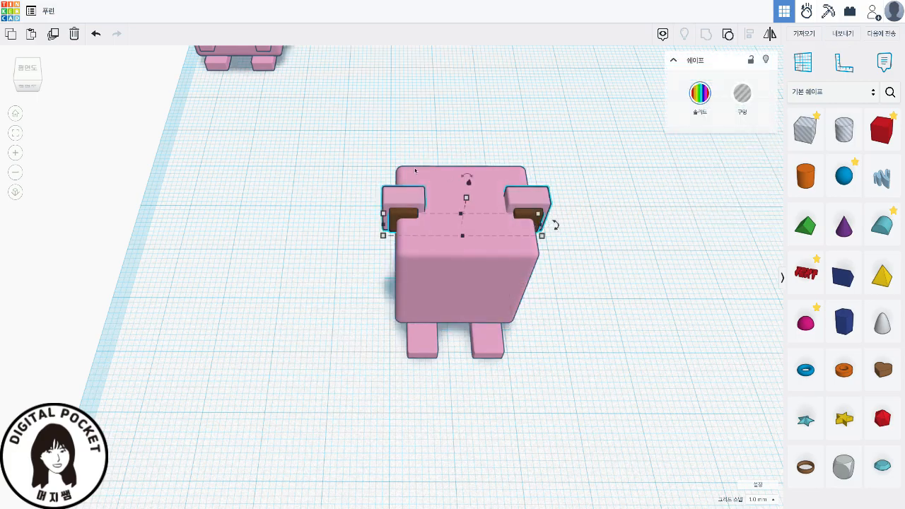
left_click_drag(364, 147, 583, 197)
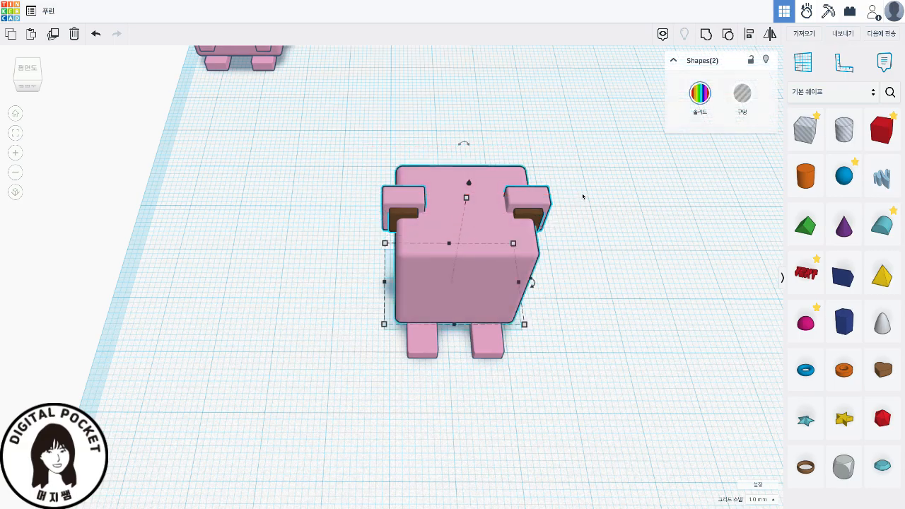
key("l")
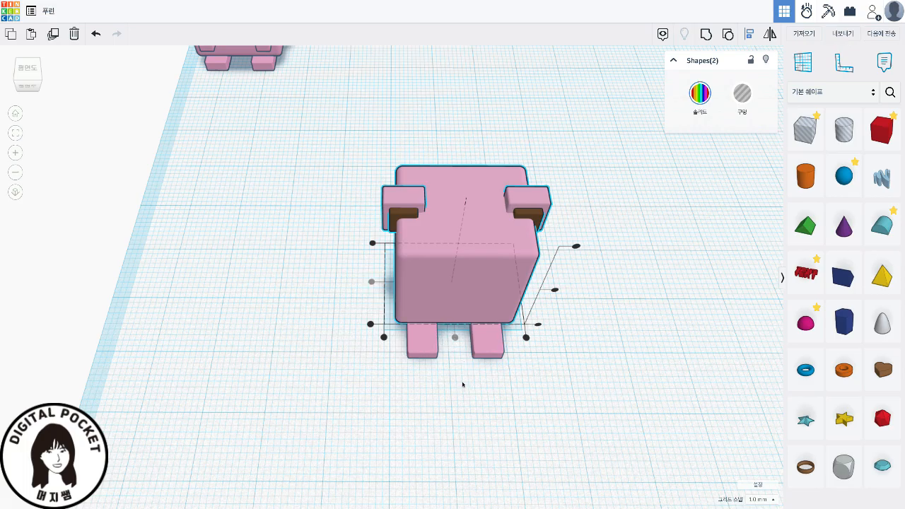
key("ctrl+g")
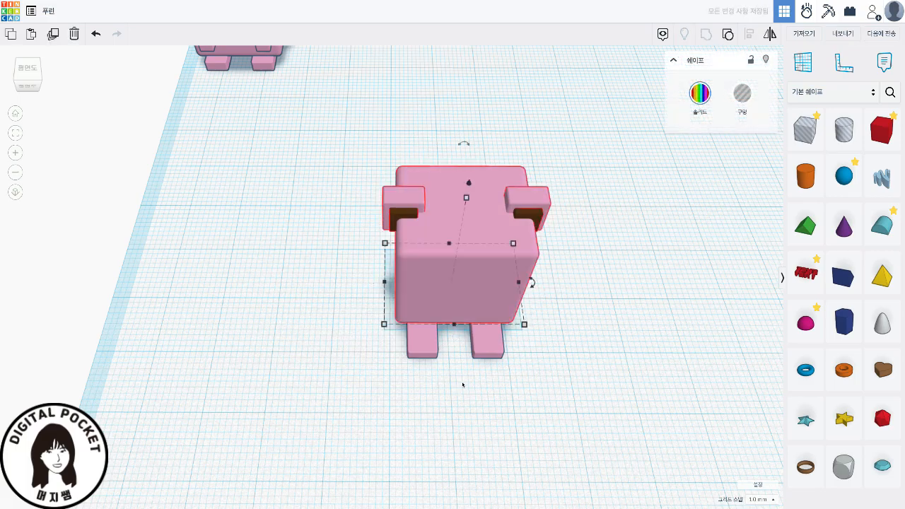
- Move the pair of feet back beneath the body so their fronts line up with the body's front face
left_click_drag(453, 270, 388, 283)
right_click_drag(647, 345, 384, 302)
left_click(379, 313)
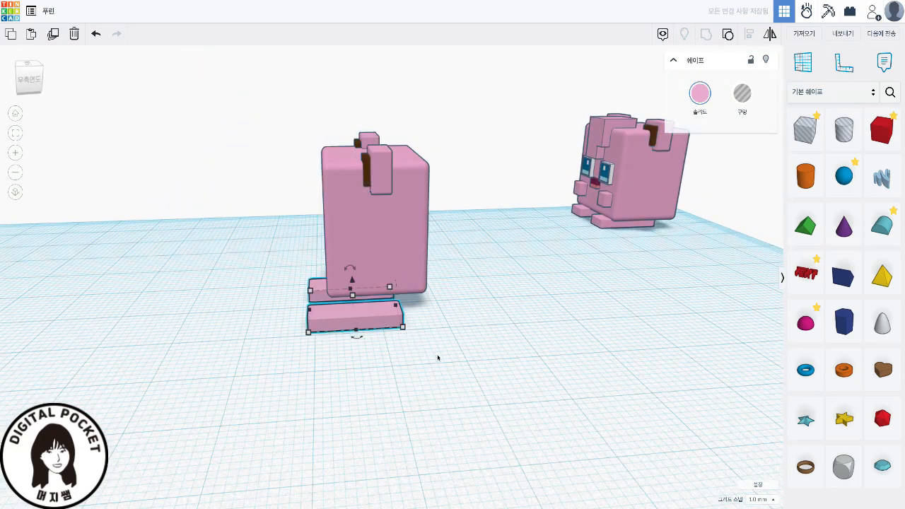
scroll(474, 370, "up", 3)
scroll(474, 370, "up", 2)
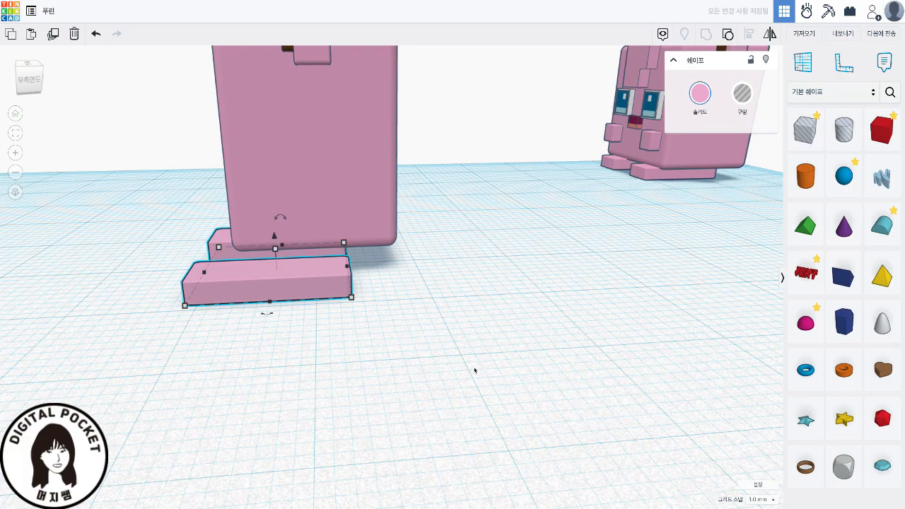
key("Right")
key("Right")
key("Right")
right_click_drag(416, 372, 289, 358)
left_click(302, 360)
middle_click_drag(302, 360, 711, 403)
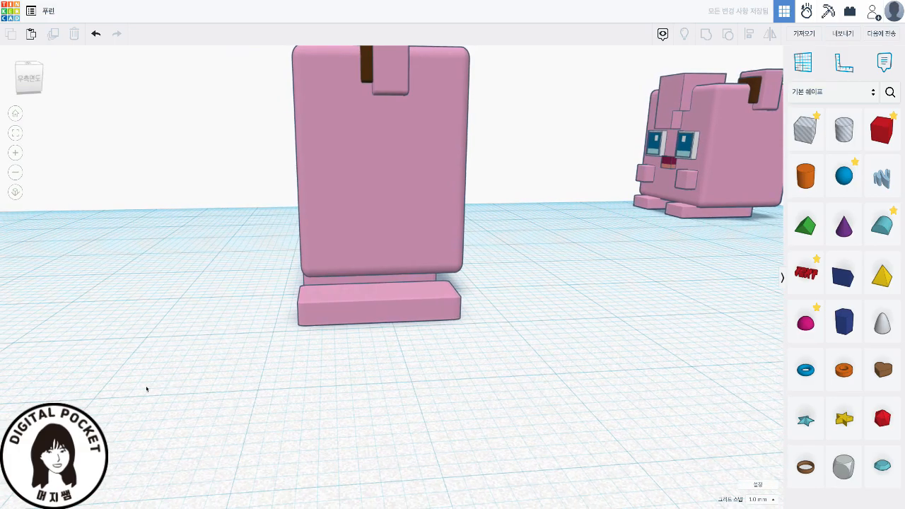
- Shift the pair of feet slightly forward so they protrude from the body's front
left_click(383, 319)
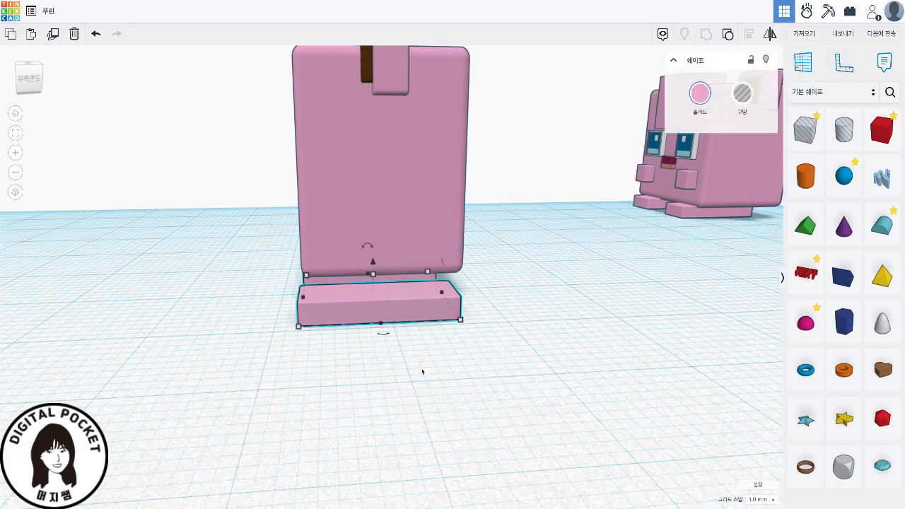
key("Left")
key("Left")
right_click_drag(241, 372, 426, 380)
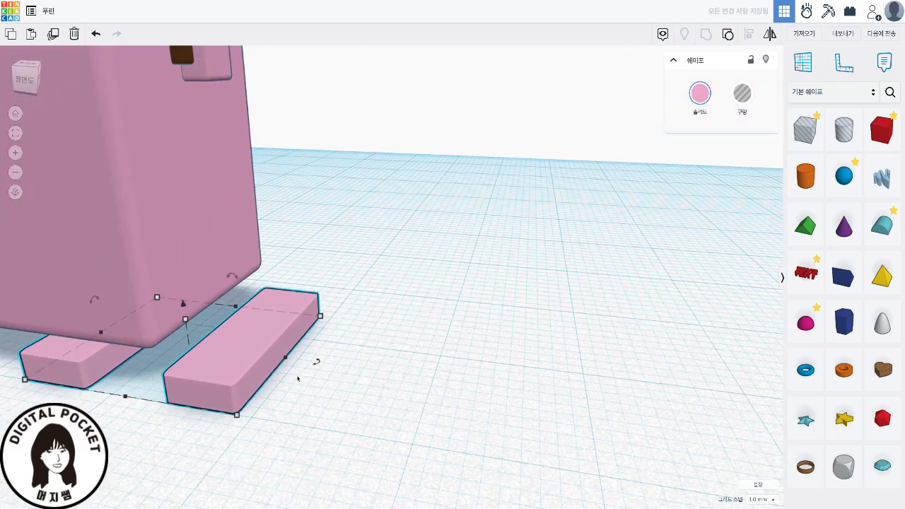
scroll(298, 379, "down", 8)
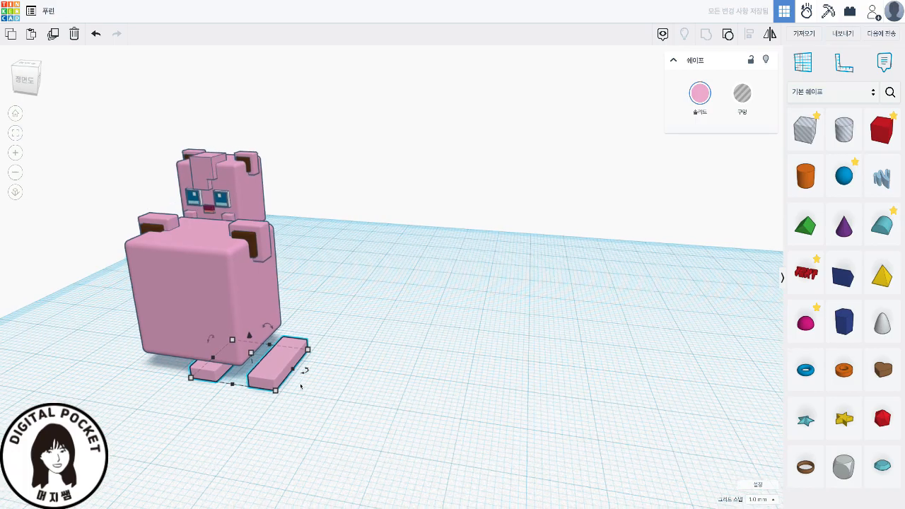
- Align the body and feet on a common centre across their width and group them into one object
right_click_drag(248, 417, 359, 445)
left_click_drag(460, 432, 361, 341)
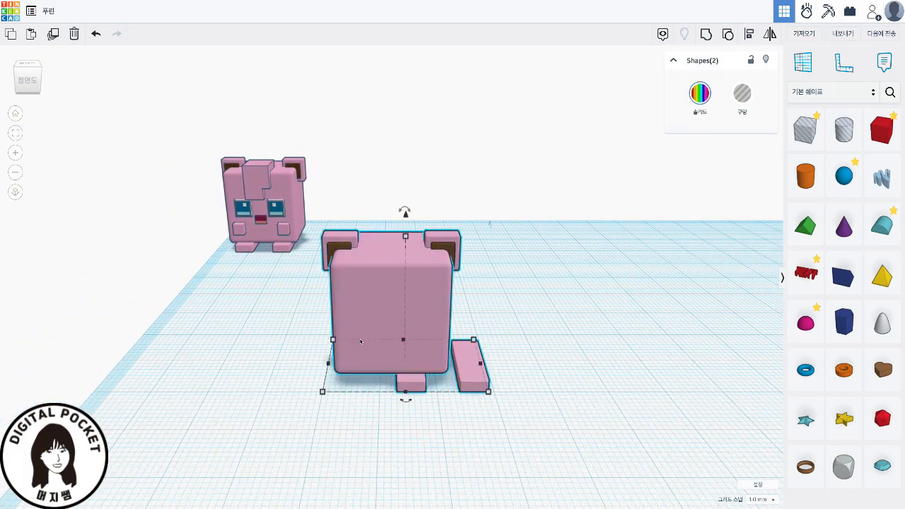
key("l")
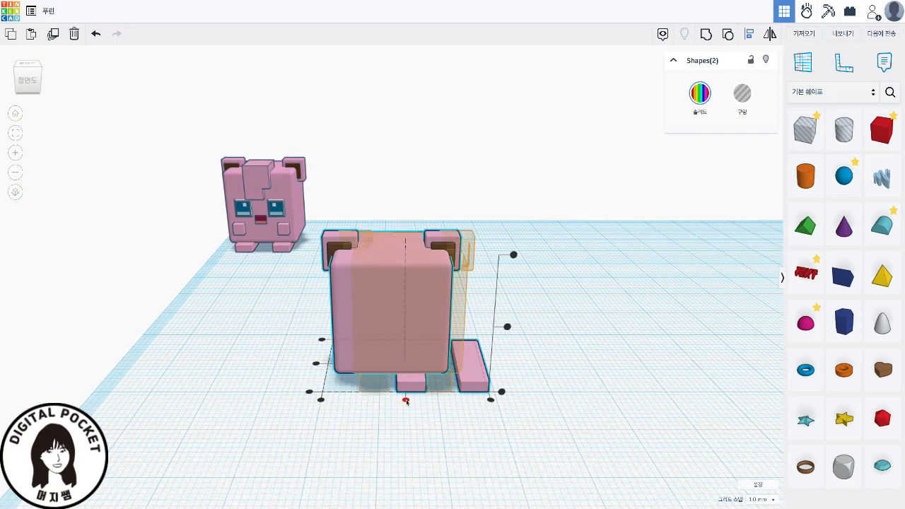
left_click(405, 400)
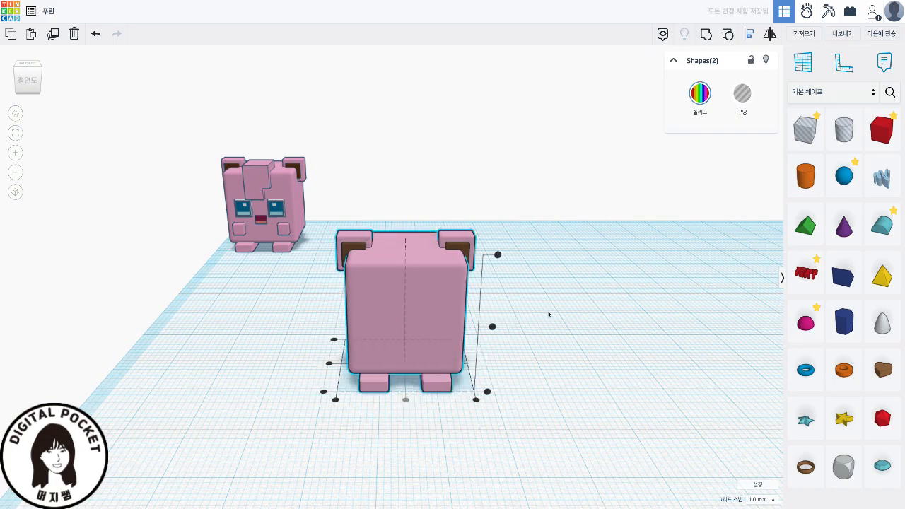
key("ctrl+g")
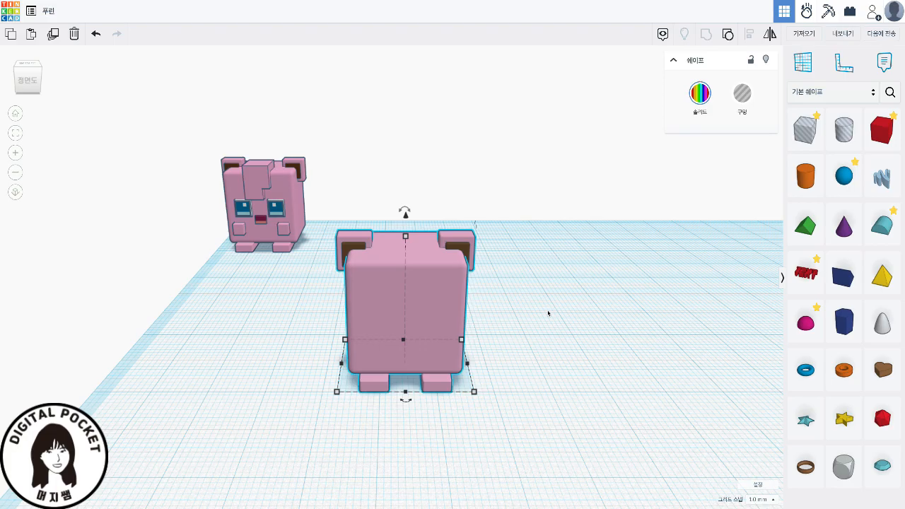
- Move the grouped character aside, then place a box on the open workplane and colour it pink
left_click_drag(437, 316, 261, 277)
right_click_drag(608, 414, 202, 383)
left_click_drag(882, 133, 316, 343)
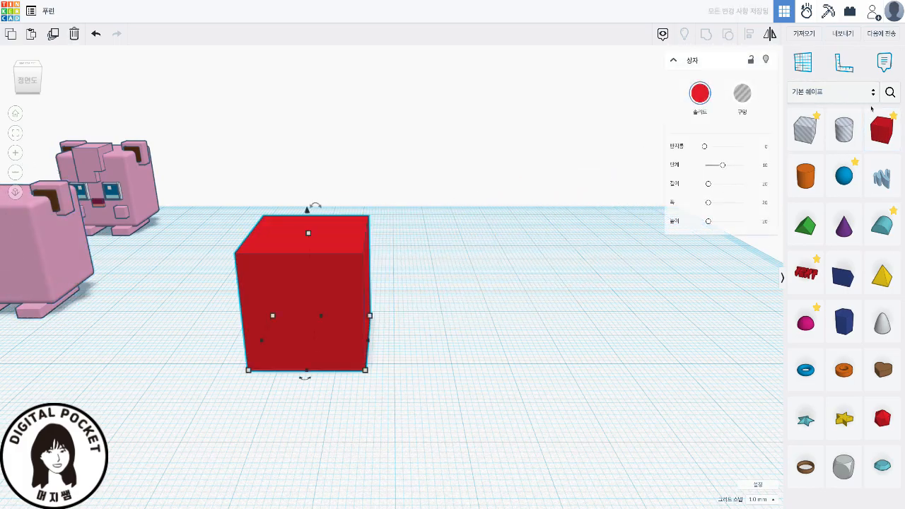
left_click(694, 103)
left_click(818, 163)
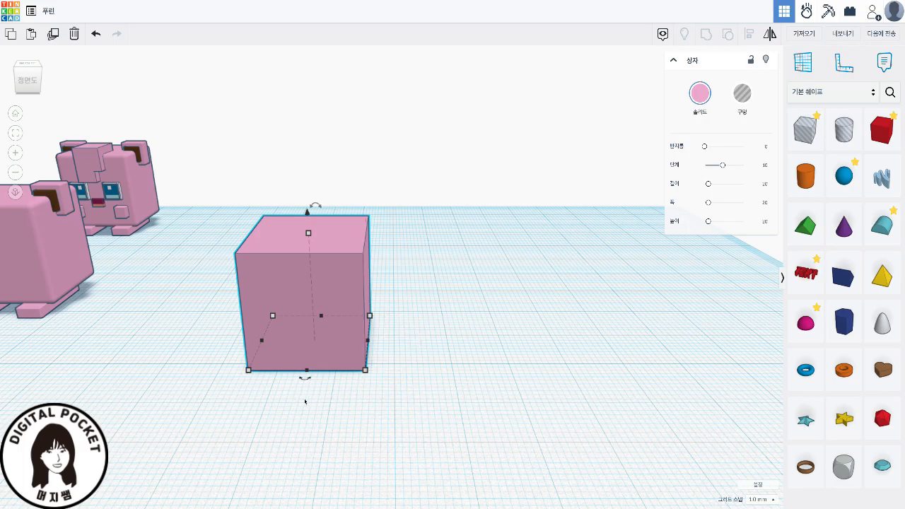
- Resize the pink box to 5 mm wide, 4 mm deep and 3 mm high
left_click(300, 396)
type("5")
key("Tab")
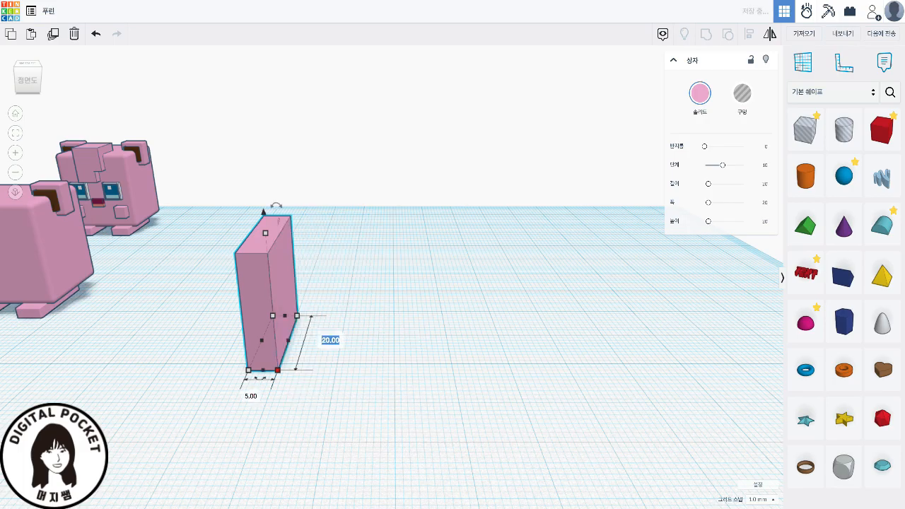
type("4")
key("Tab")
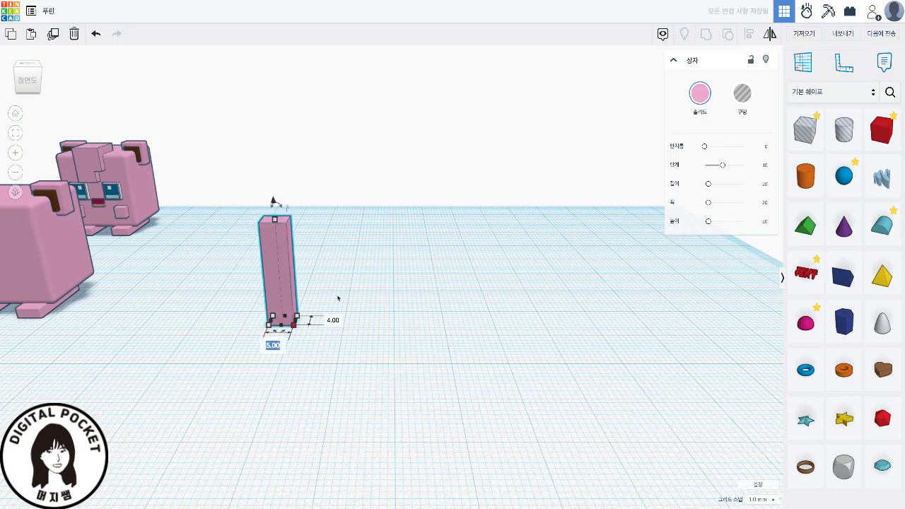
key("Return")
left_click(275, 219)
left_click(321, 271)
type("3")
key("Return")
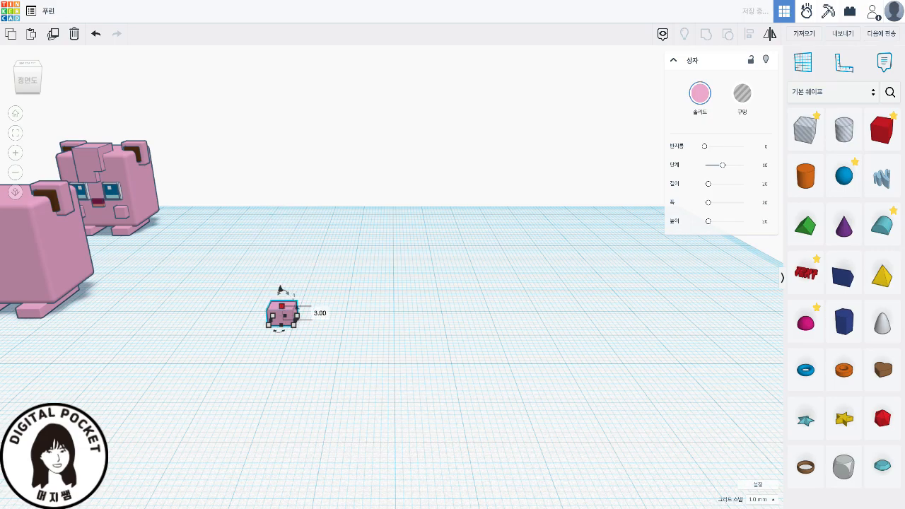
- Duplicate the small pink box alongside the original and make the copy 7 mm wide and 4 mm high
key("f")
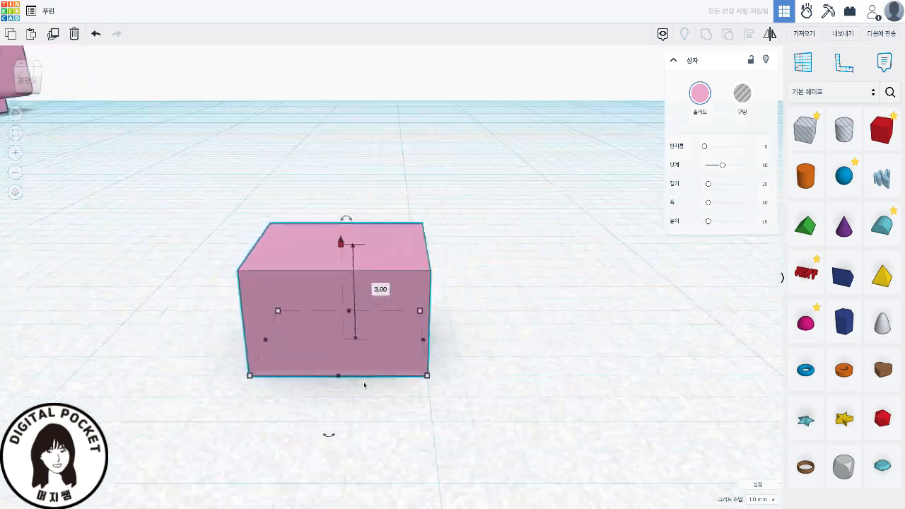
middle_click_drag(615, 380, 170, 303)
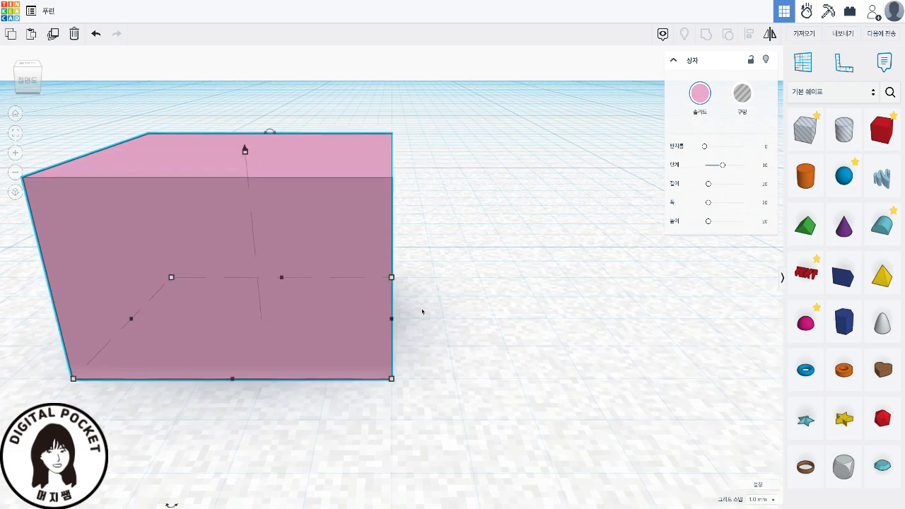
scroll(422, 312, "down", 10)
left_click_drag(408, 311, 423, 333)
key("ctrl+d")
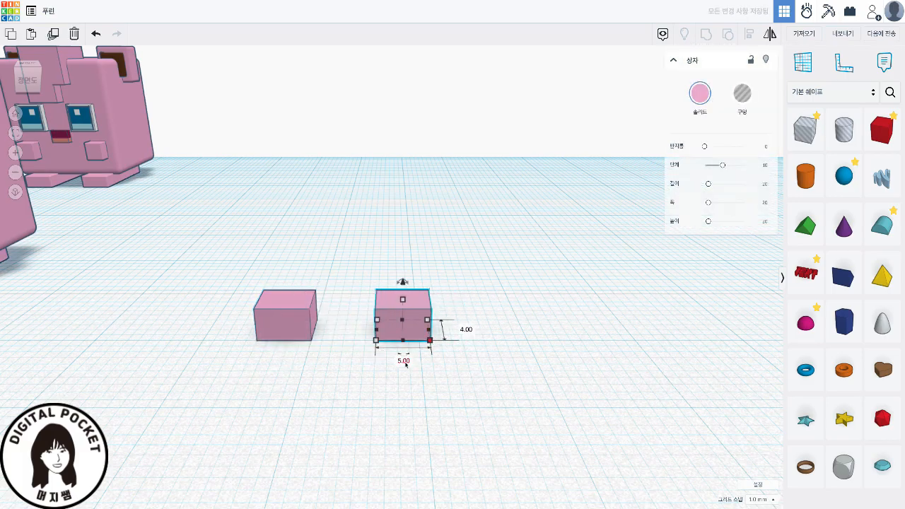
left_click(404, 361)
type("7")
key("Tab")
key("Return")
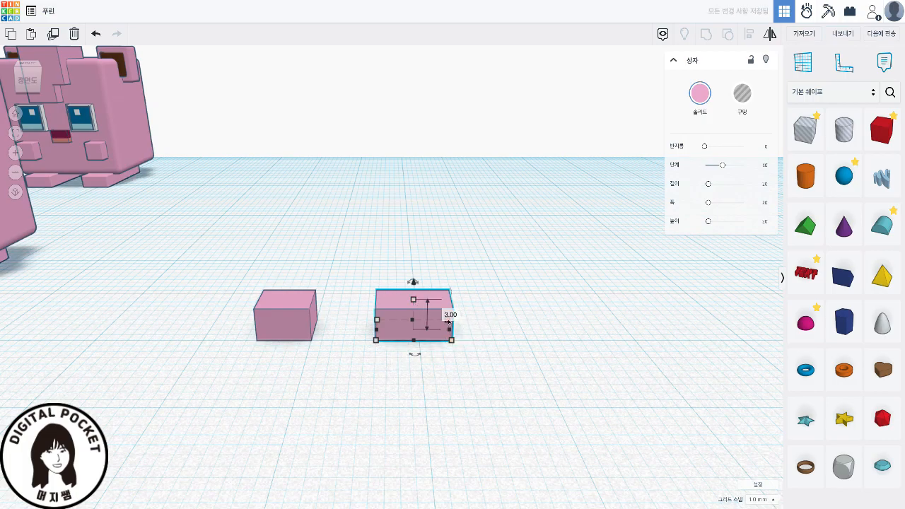
key("Return")
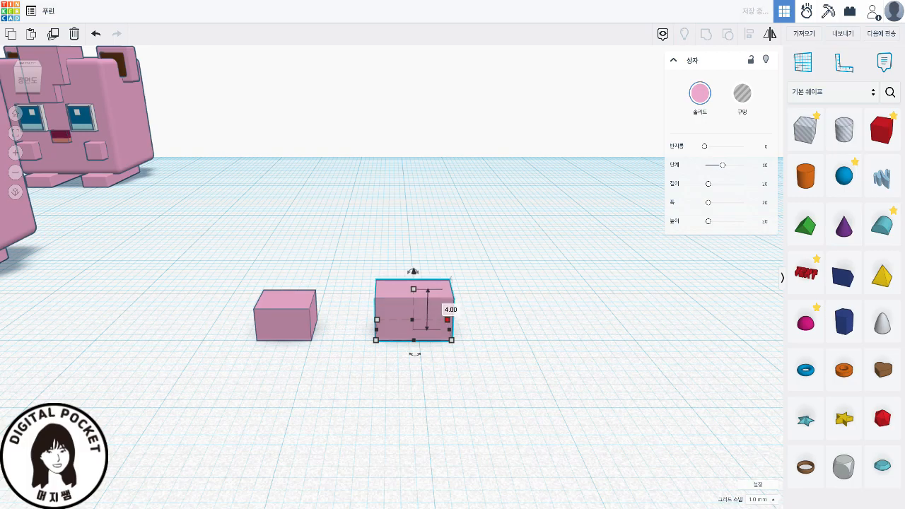
- Raise the 7 mm wide box 3 mm above the workplane
left_click(485, 392)
left_click(412, 302)
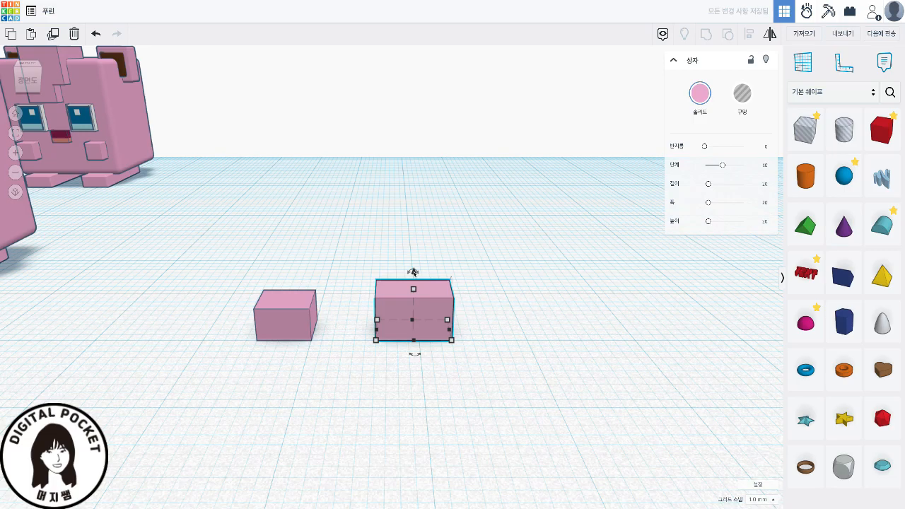
left_click_drag(415, 273, 414, 239)
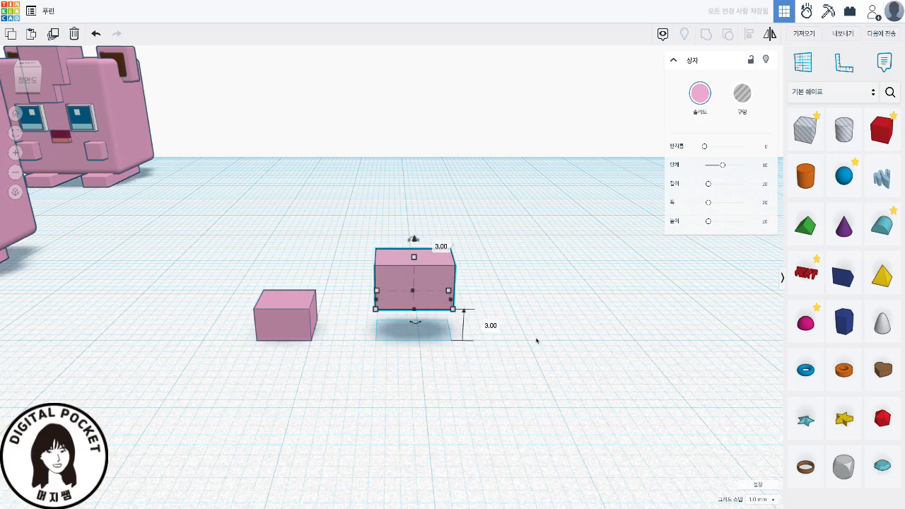
left_click(511, 365)
- Duplicate the small 5 mm wide box and move the copy 19.5 mm sideways, past the raised box
left_click(286, 318)
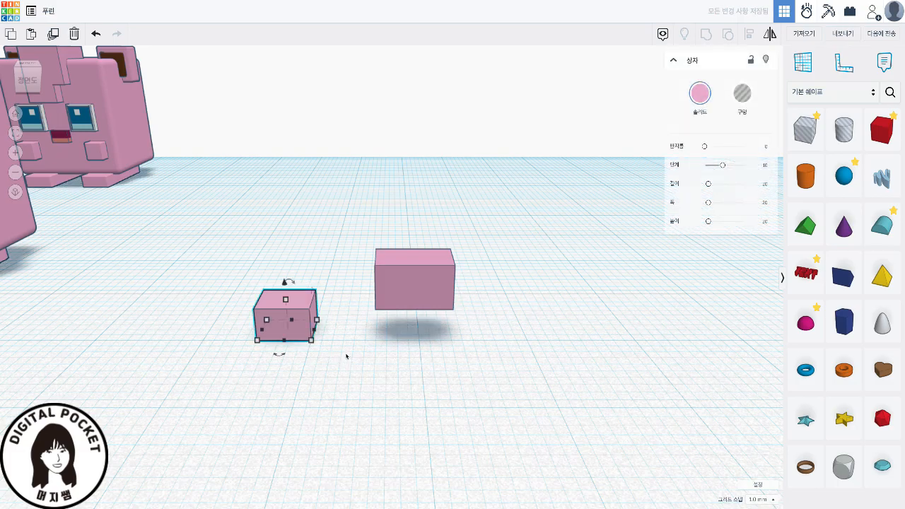
key("ctrl+d")
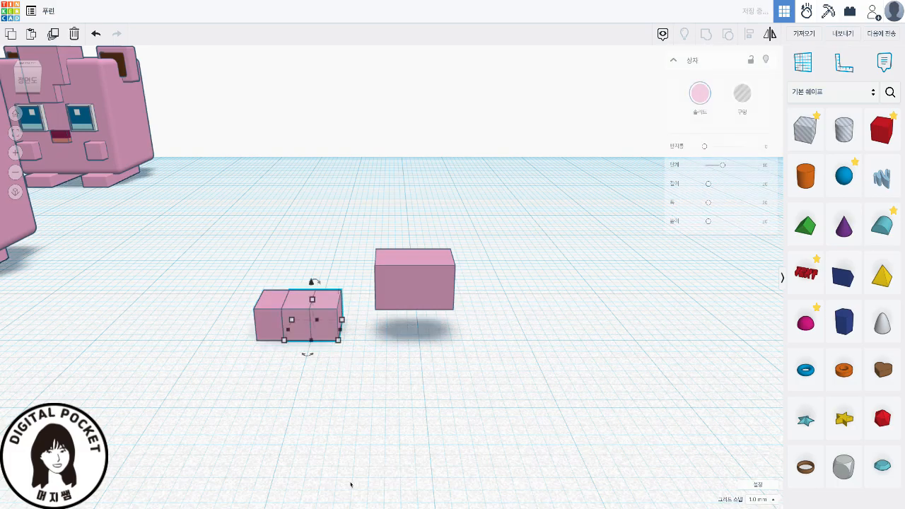
left_click_drag(293, 326, 536, 331)
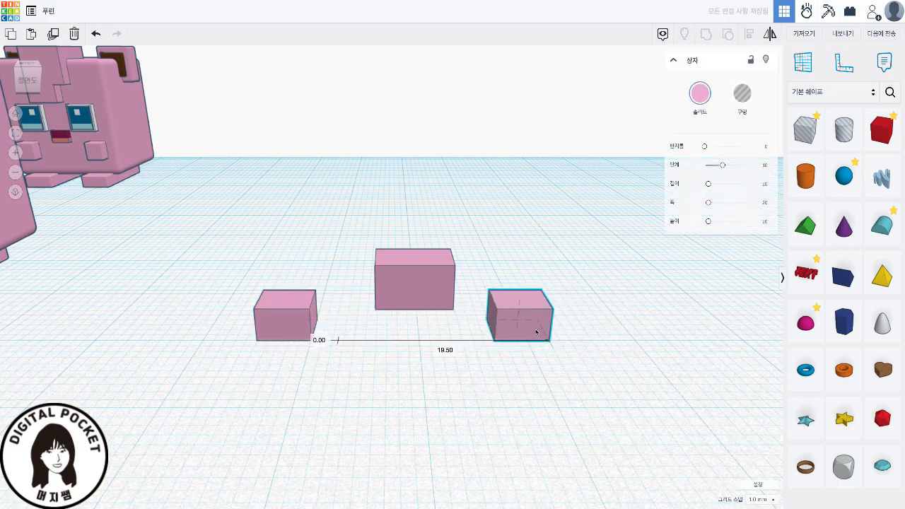
- Make the copied small pink box 7 mm wide and 8 mm deep, and raise it 6 mm above the workplane
key("f")
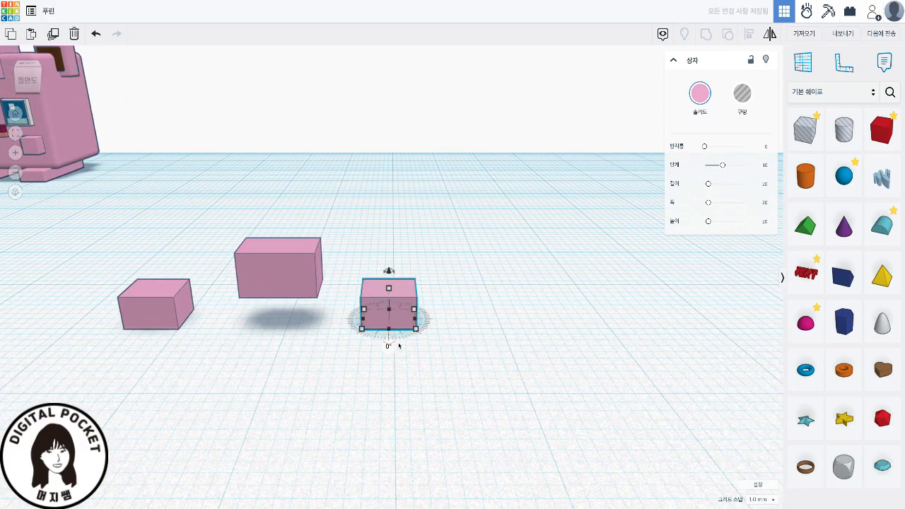
left_click(388, 348)
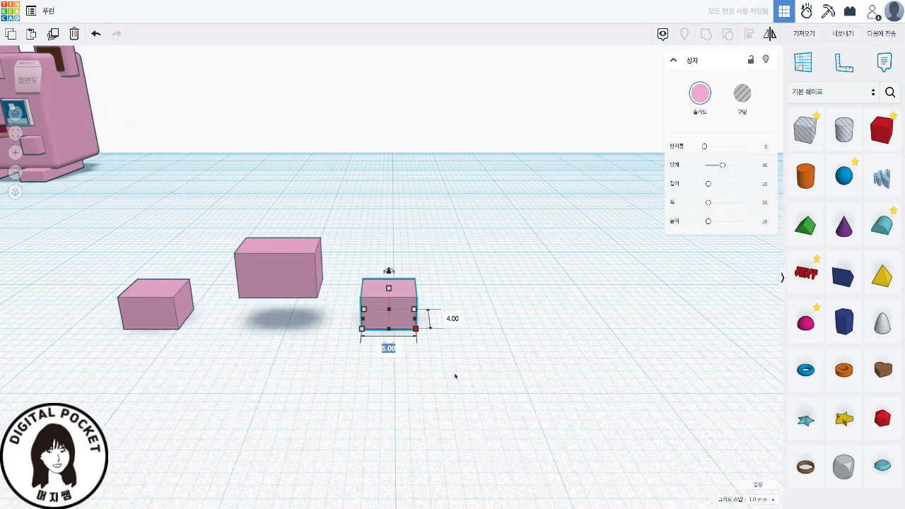
type("7")
key("Tab")
type("8")
key("Return")
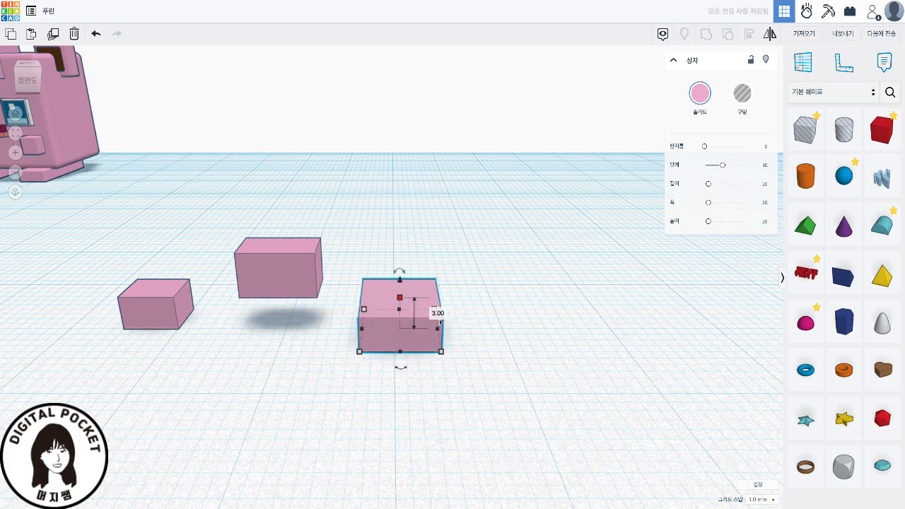
left_click(471, 343)
left_click(408, 332)
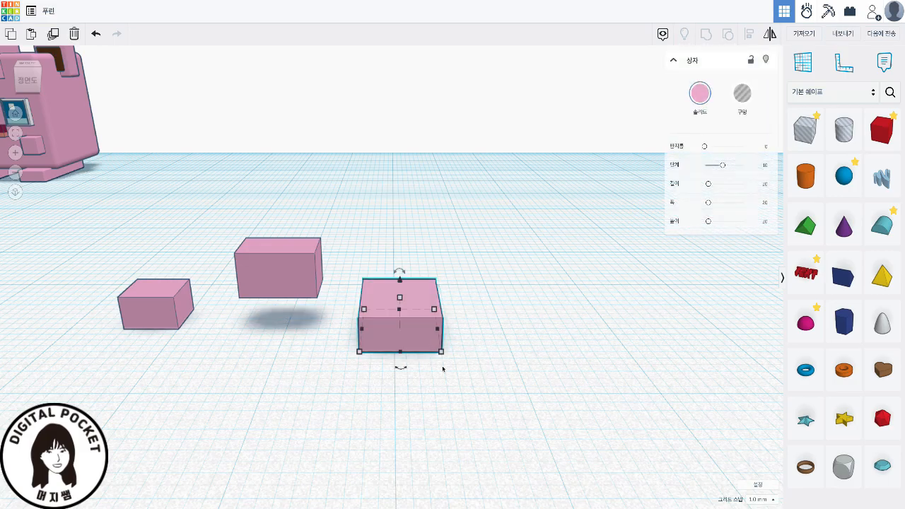
left_click_drag(399, 280, 400, 214)
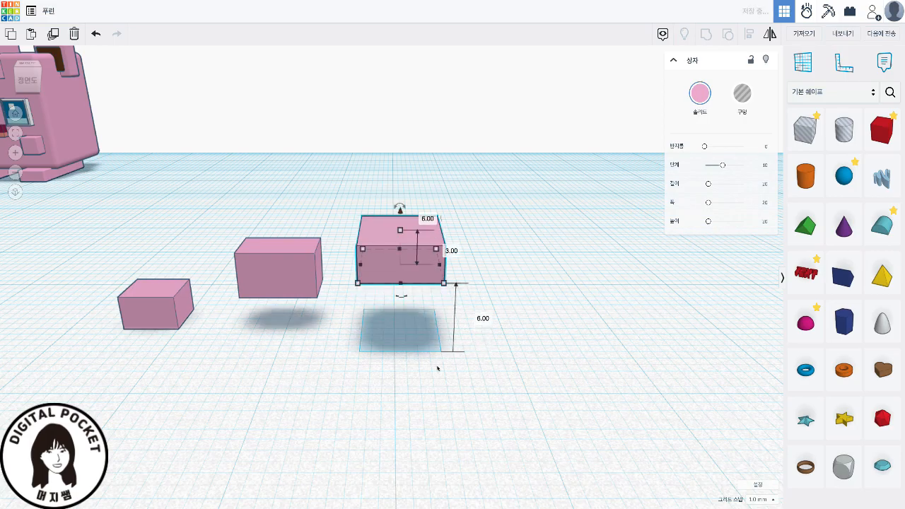
- Align the three pink hair boxes flush at their left and front faces and group them into one tuft
left_click_drag(116, 203, 506, 390)
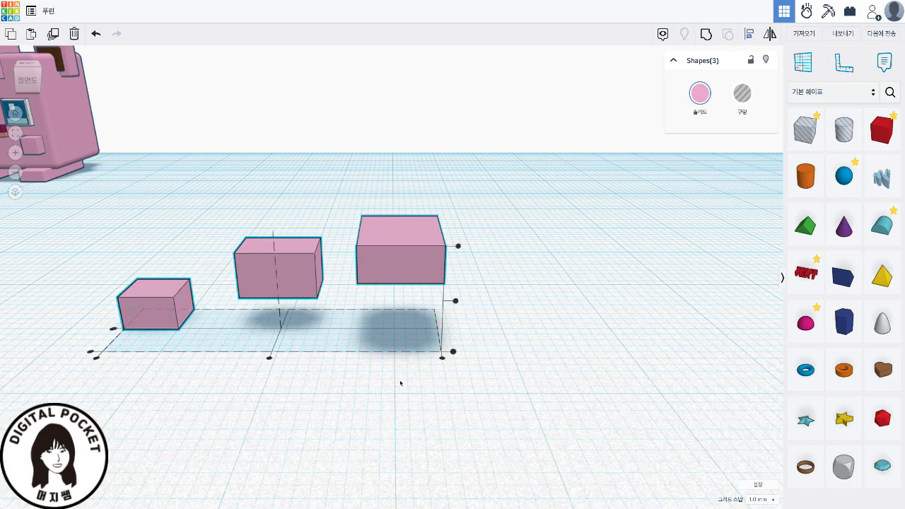
key("f")
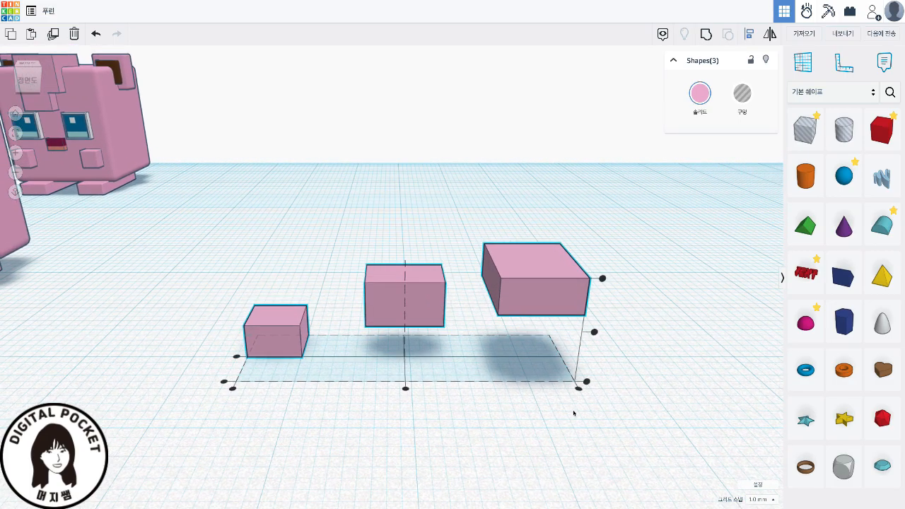
left_click(233, 389)
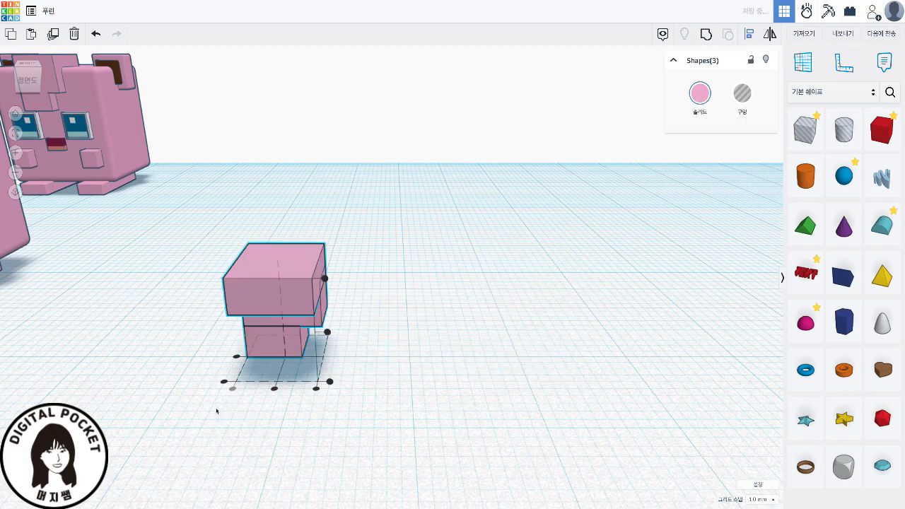
right_click_drag(255, 444, 602, 445)
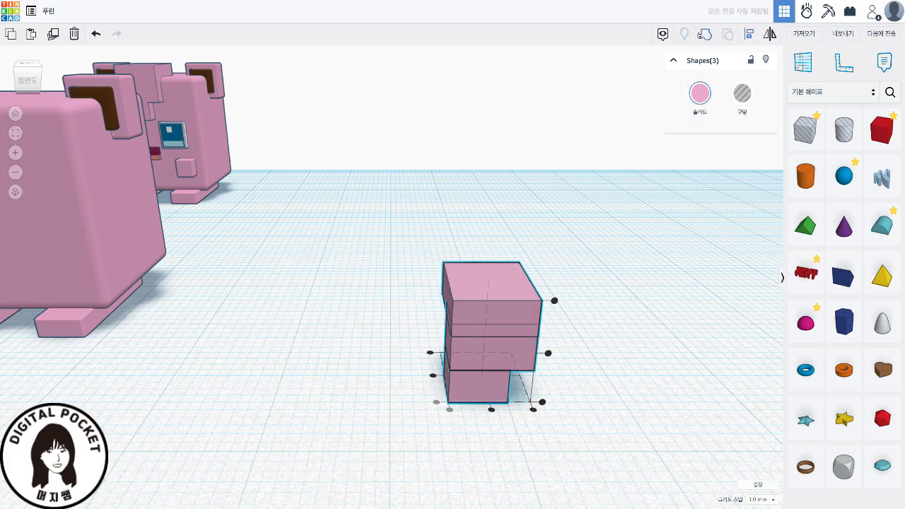
key("ctrl+g")
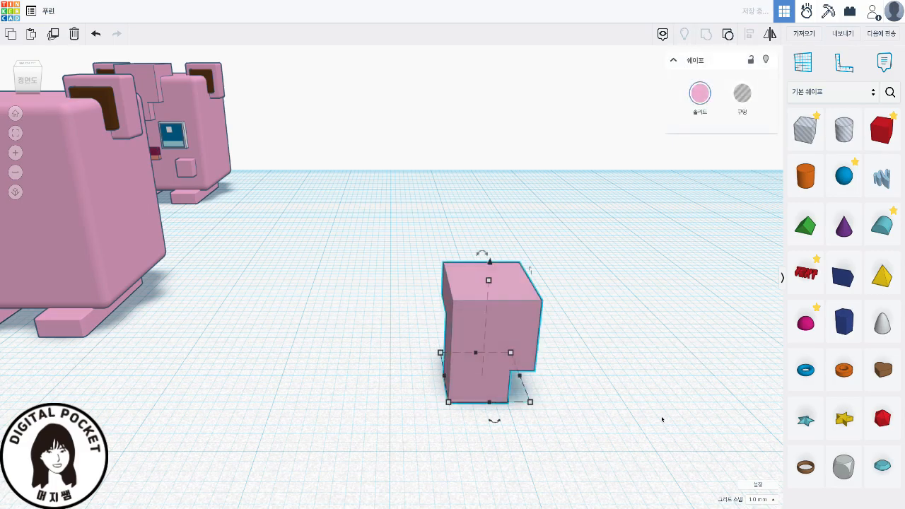
- Align the hair tuft with the body, centred horizontally and flush at the front and top, and group them
left_click_drag(454, 383, 308, 342)
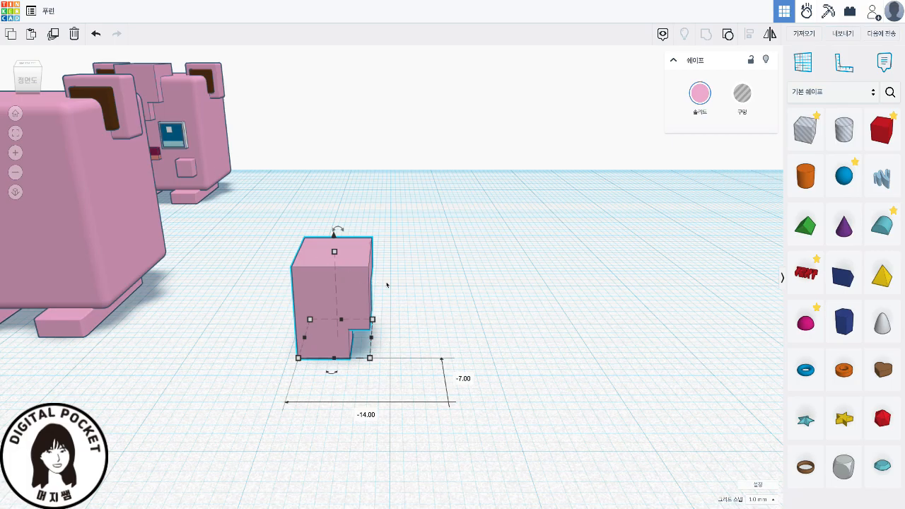
left_click_drag(86, 274, 497, 285)
left_click_drag(290, 161, 617, 423)
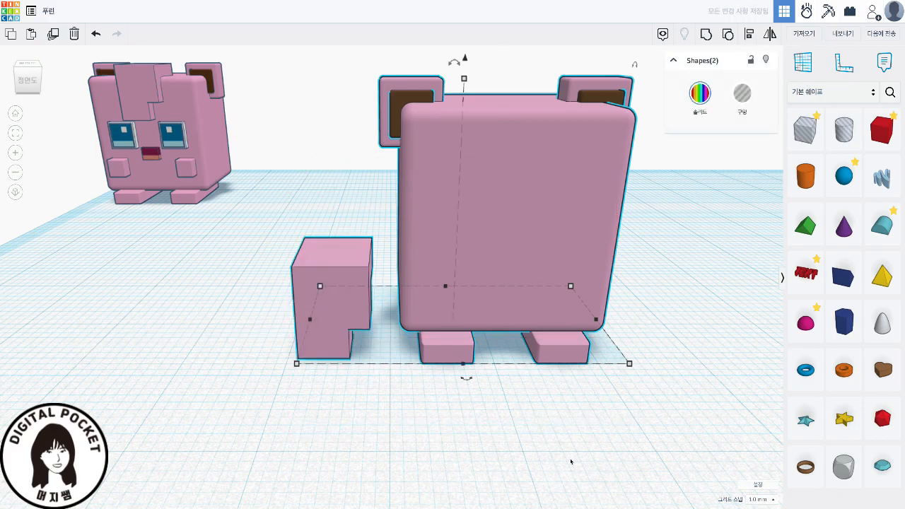
key("l")
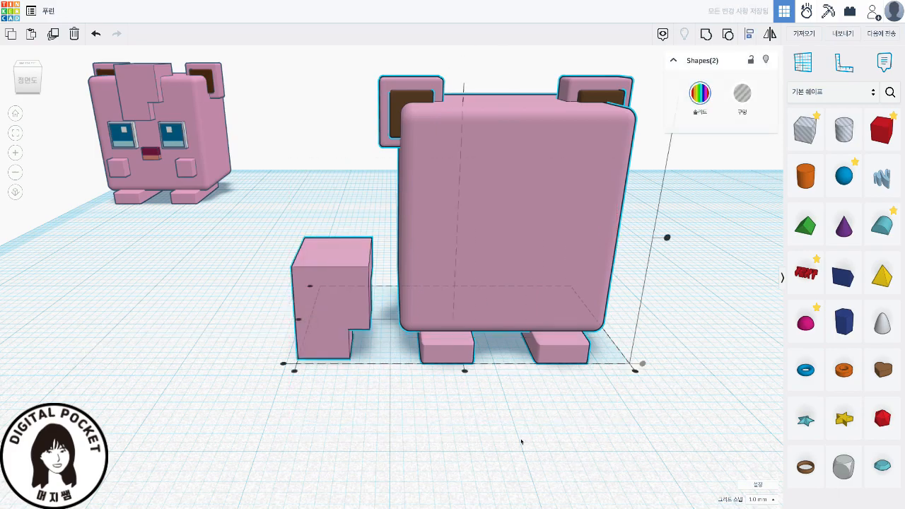
scroll(521, 441, "down", 4)
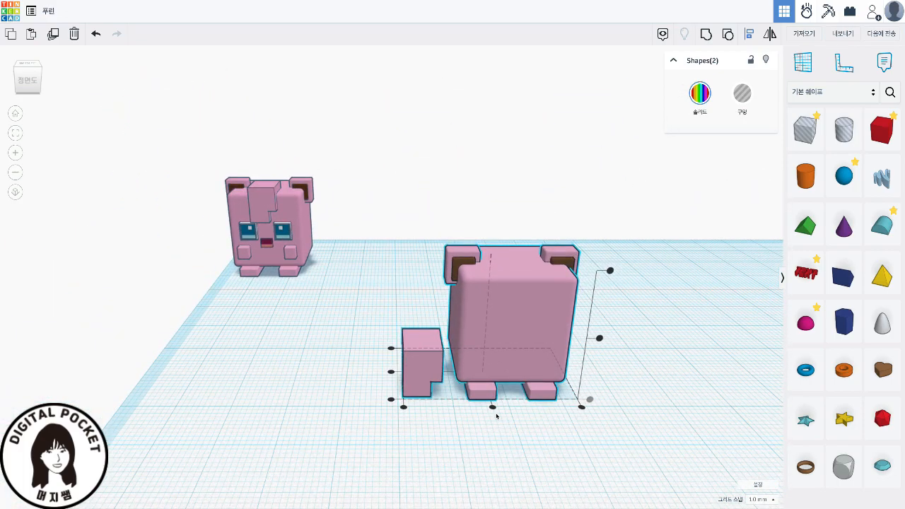
left_click(493, 406)
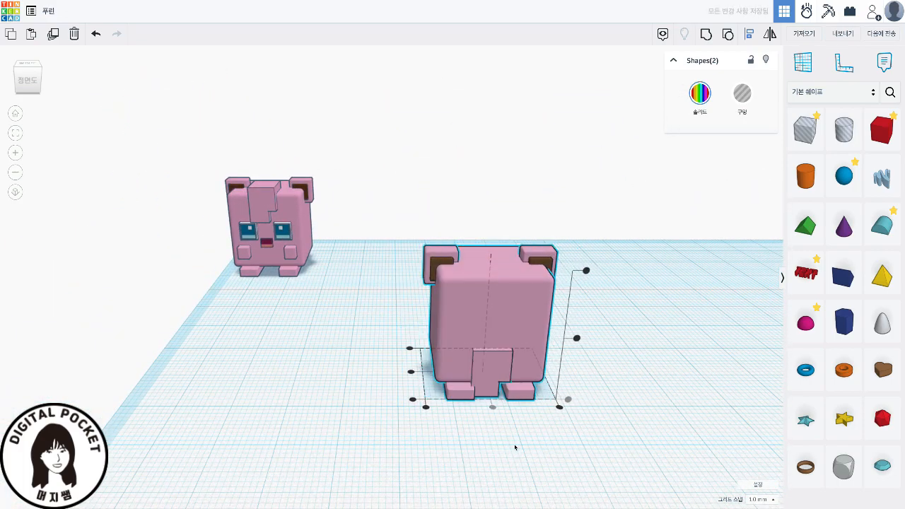
left_click(413, 401)
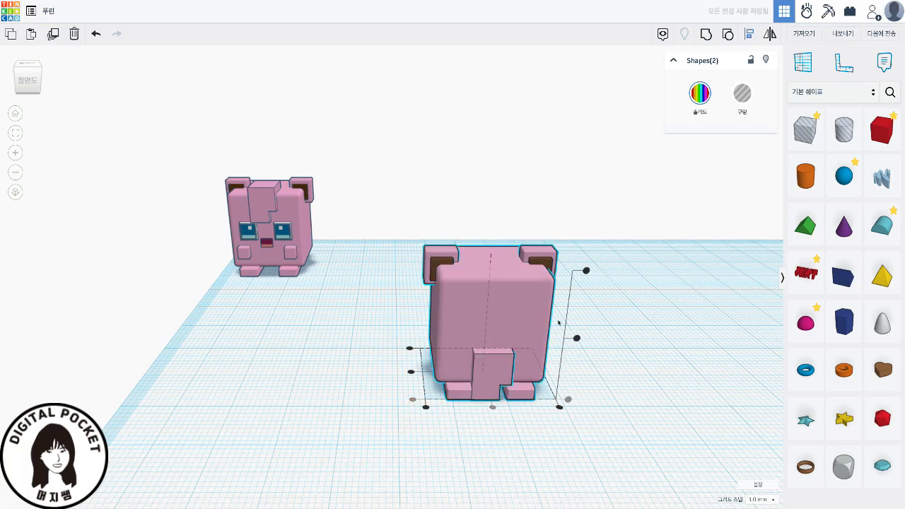
left_click(586, 271)
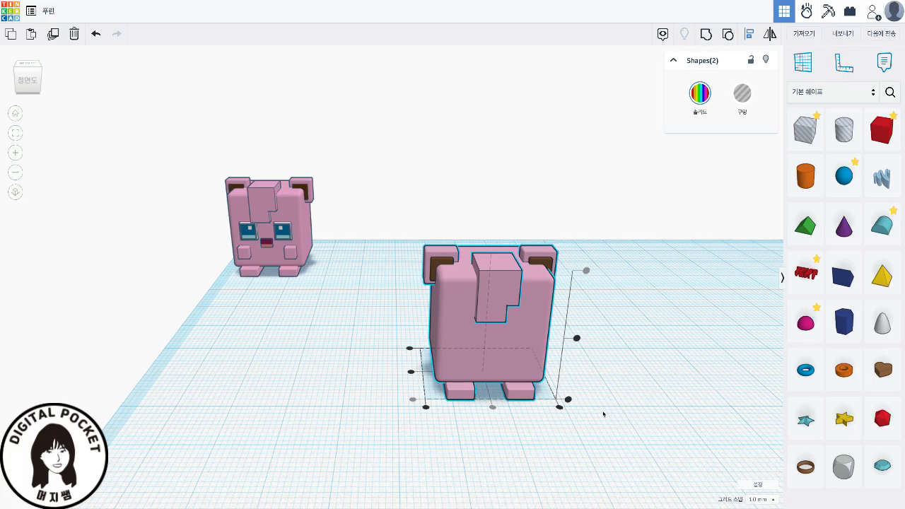
key("ctrl+g")
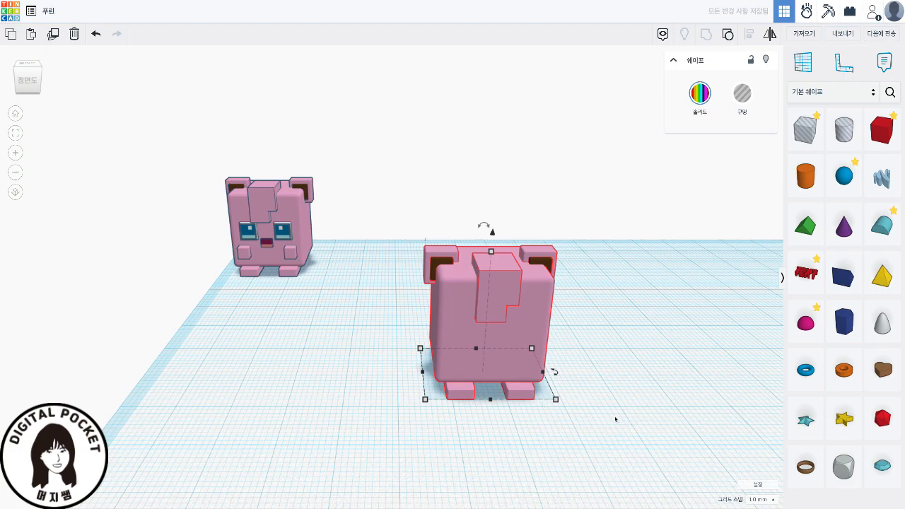
- Move the character aside and add a new box beside it, coloured pink with a radius of 1
left_click_drag(498, 351, 243, 323)
left_click_drag(886, 133, 438, 359)
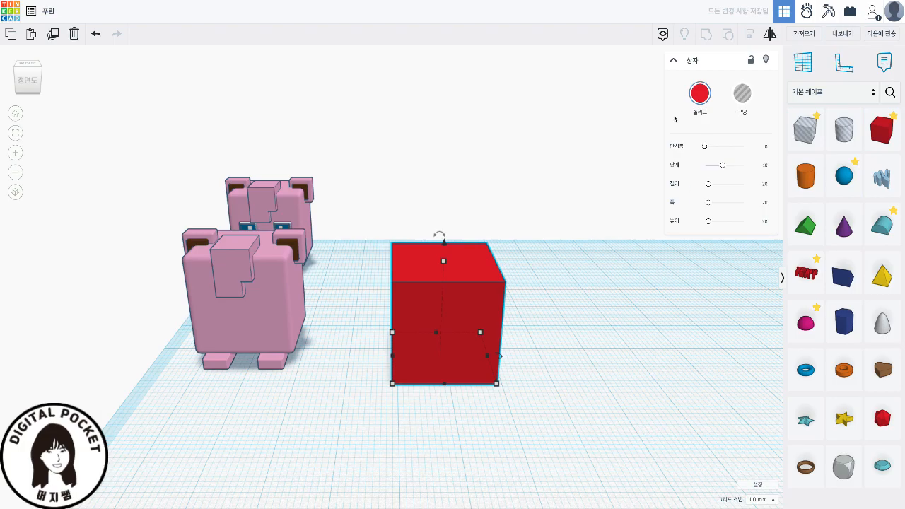
left_click(700, 93)
left_click(817, 162)
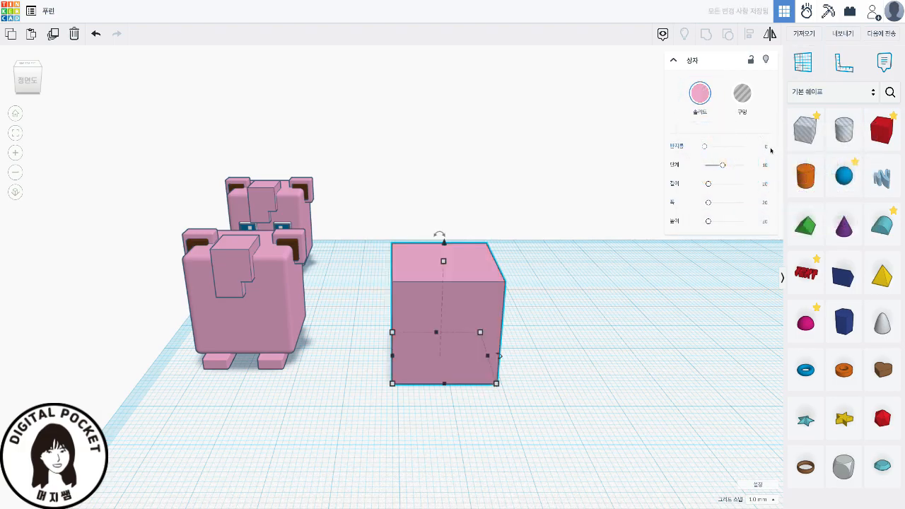
left_click(764, 147)
type("1")
key("Return")
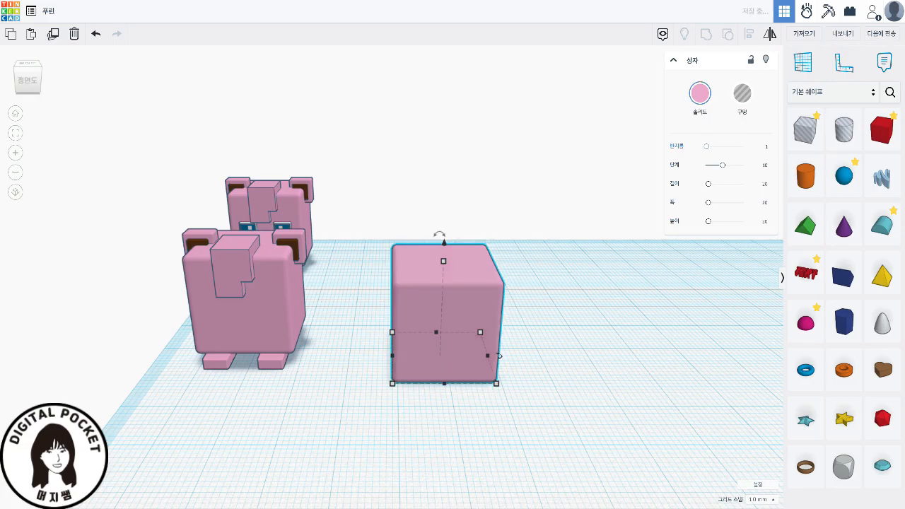
- Resize the rounded pink box to 3 mm wide, 3 mm deep and 3 mm high
mouse_move(497, 384)
left_click(453, 408)
type("3")
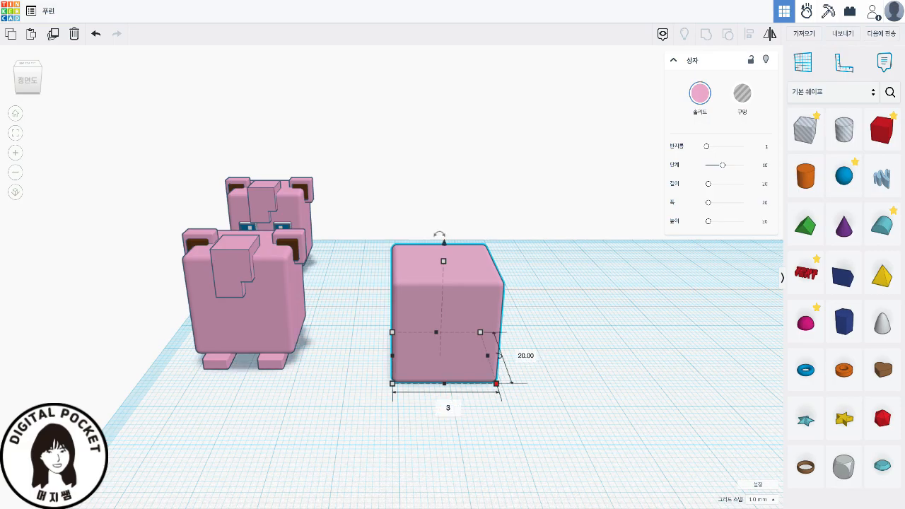
key("Tab")
type("3")
key("Return")
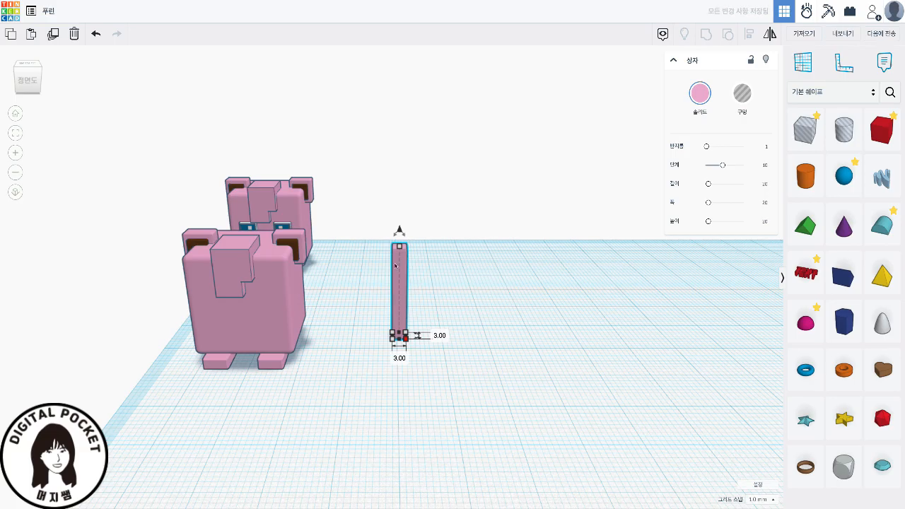
left_click(436, 292)
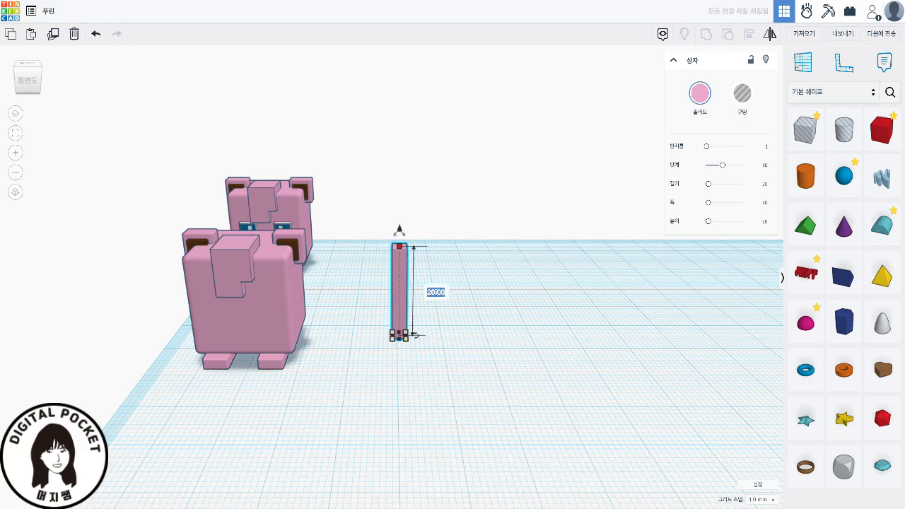
type("3")
key("Return")
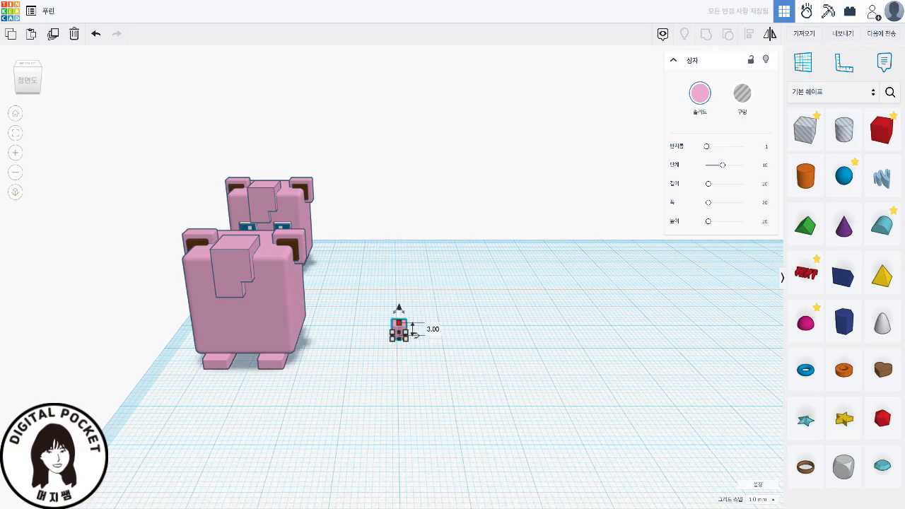
- Duplicate the small rounded pink cube and move the copy sideways, leaving a wide gap between the two
scroll(439, 294, "up", 2)
key("f")
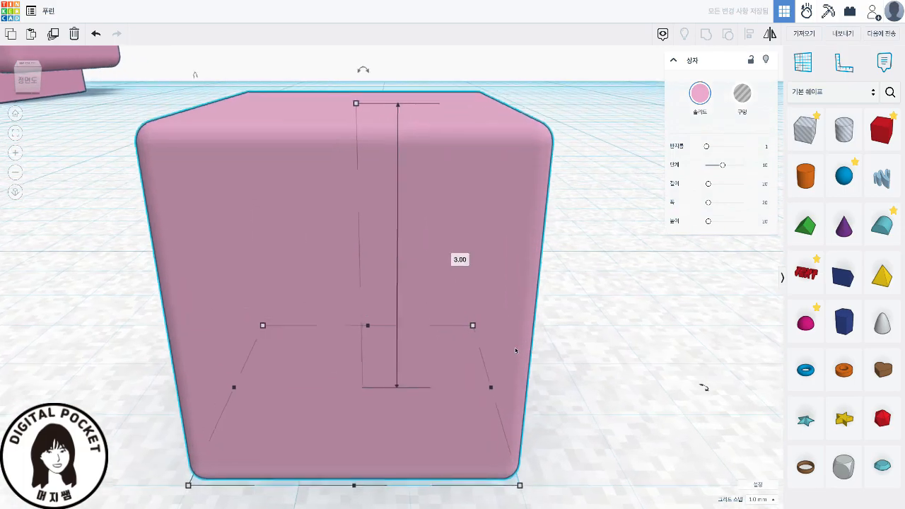
scroll(517, 347, "down", 5)
right_click_drag(521, 369, 313, 411)
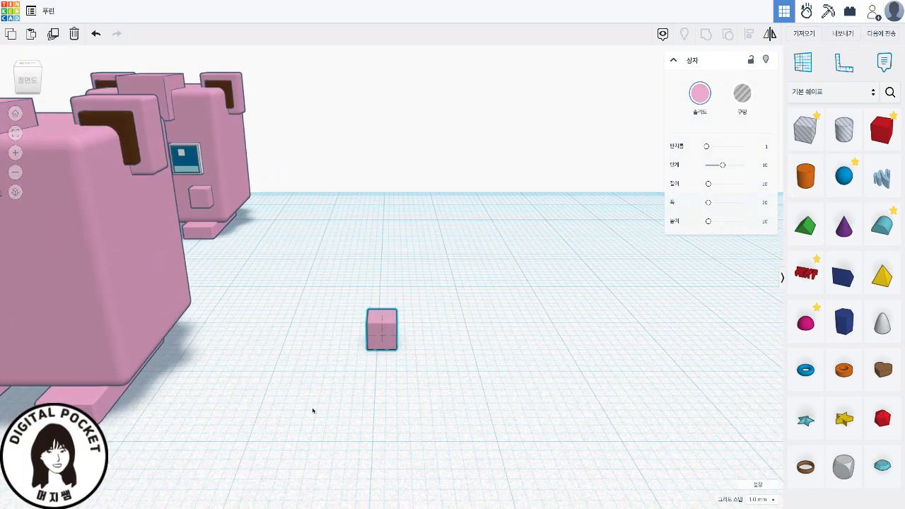
key("ctrl+d")
key("shift+Right")
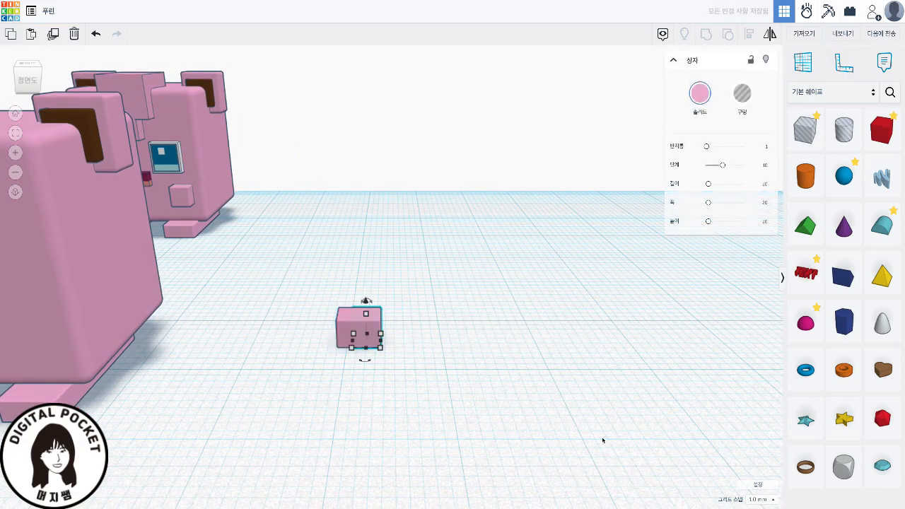
left_click(384, 353)
mouse_move(380, 340)
left_mouse_down()
mouse_move(410, 341)
mouse_move(395, 340)
left_mouse_up()
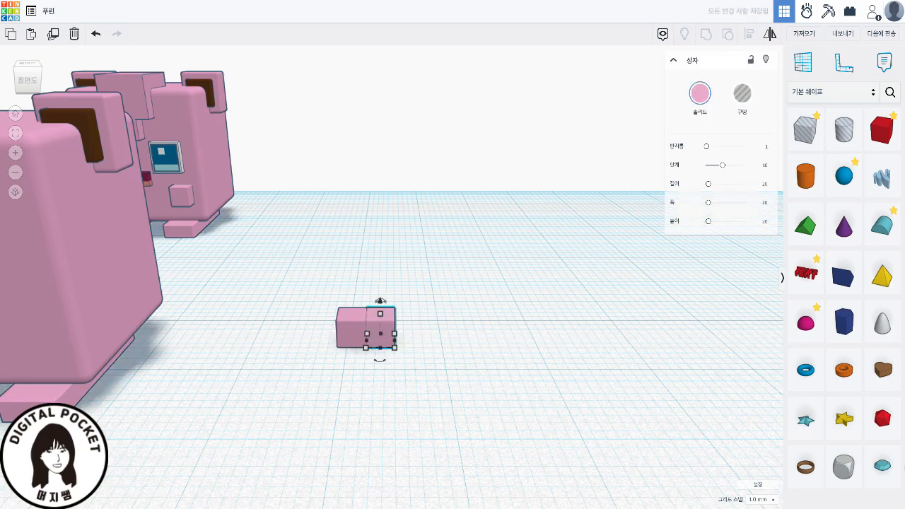
left_click_drag(395, 306, 490, 306)
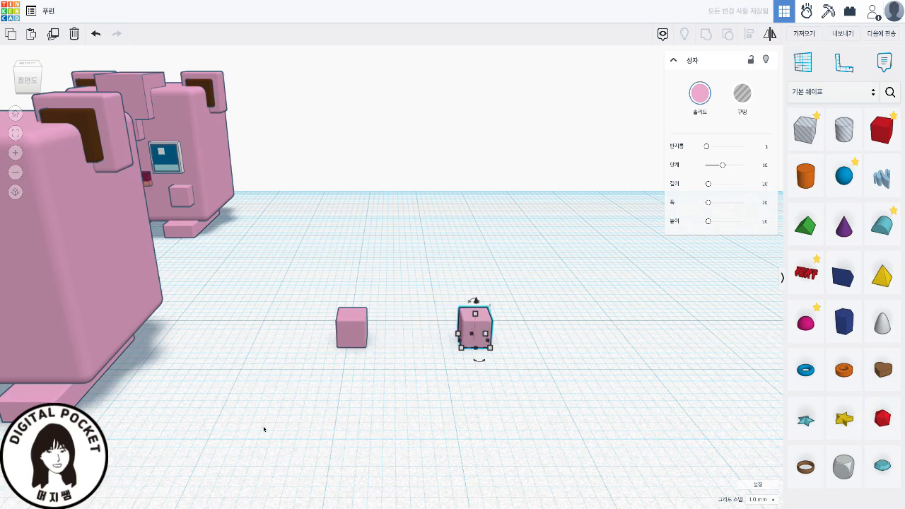
- Group the two small rounded pink cubes into one pair
left_click(502, 411)
scroll(502, 411, "up", 4)
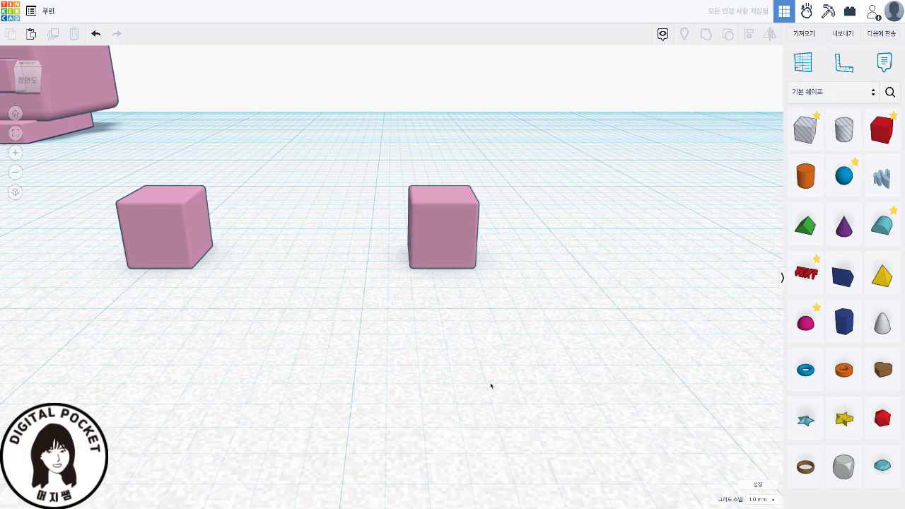
middle_click_drag(252, 287, 321, 340)
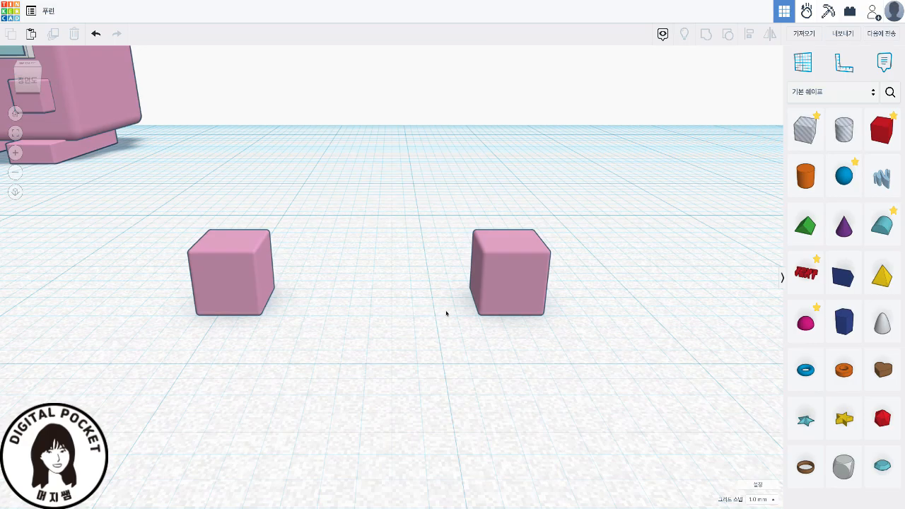
left_click_drag(548, 332, 144, 210)
key("ctrl+g")
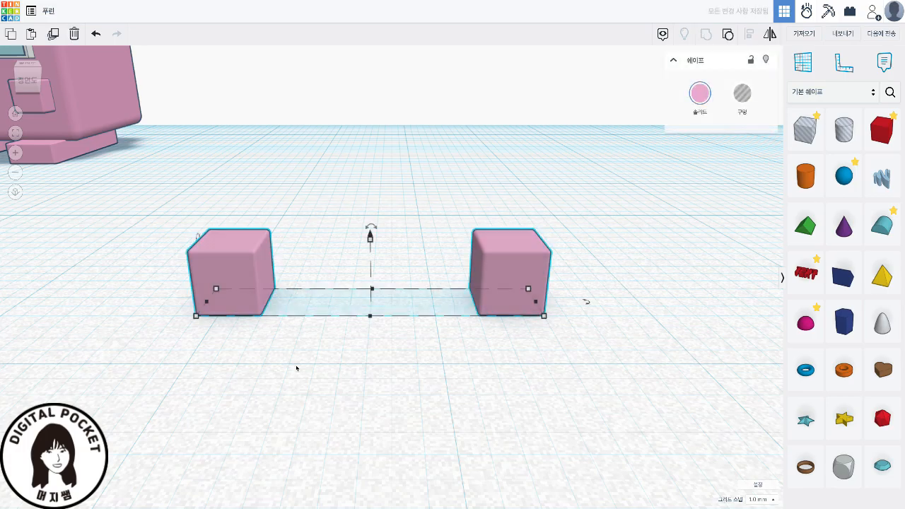
scroll(296, 367, "down", 5)
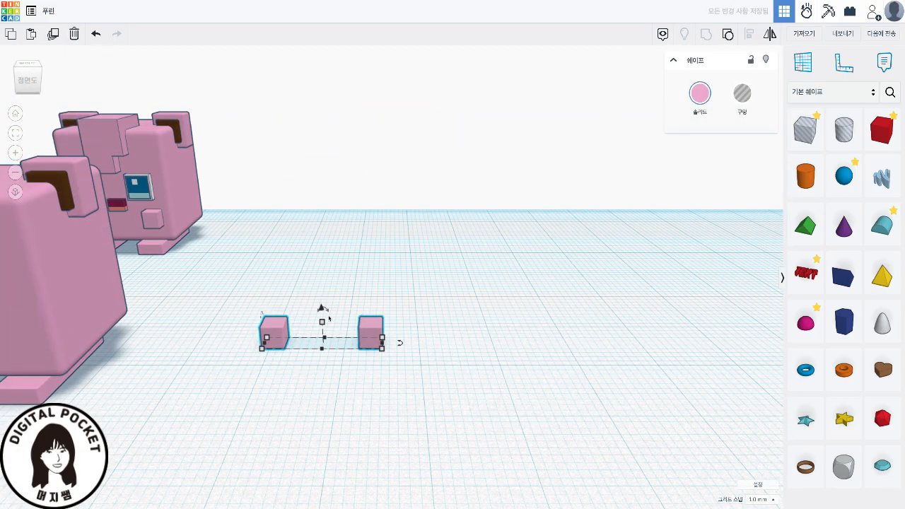
scroll(329, 319, "down", 1)
scroll(332, 317, "down", 2)
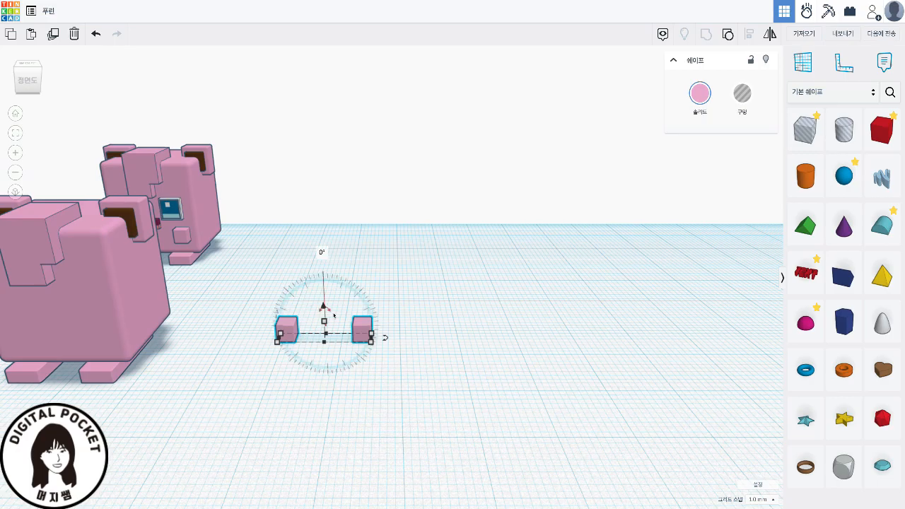
- Raise the pair of small pink cubes 5 mm off the workplane and bring the character over next to it
left_click_drag(323, 306, 321, 277)
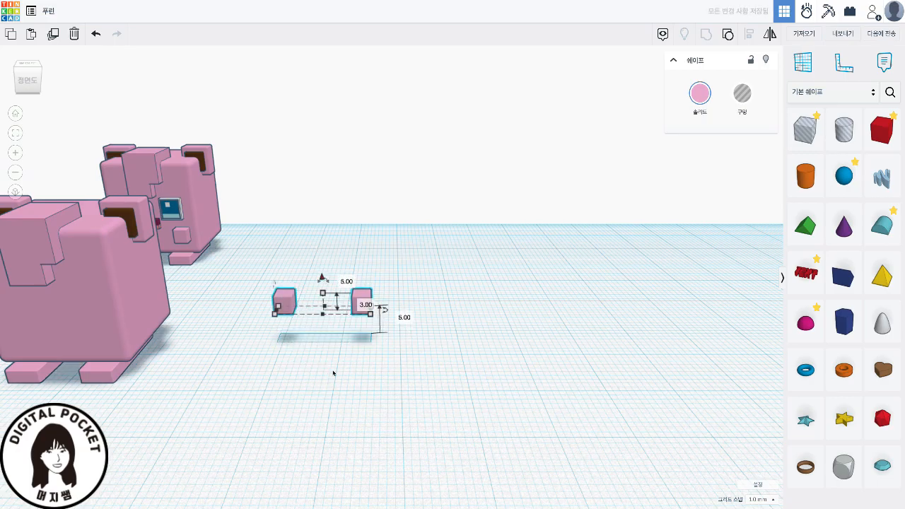
left_click(440, 360)
left_click_drag(95, 314, 538, 322)
left_click_drag(363, 308, 363, 345)
- Move the pair of pink hand cubes against the lower front of the body so they sink slightly into it
right_click_drag(668, 419, 475, 418)
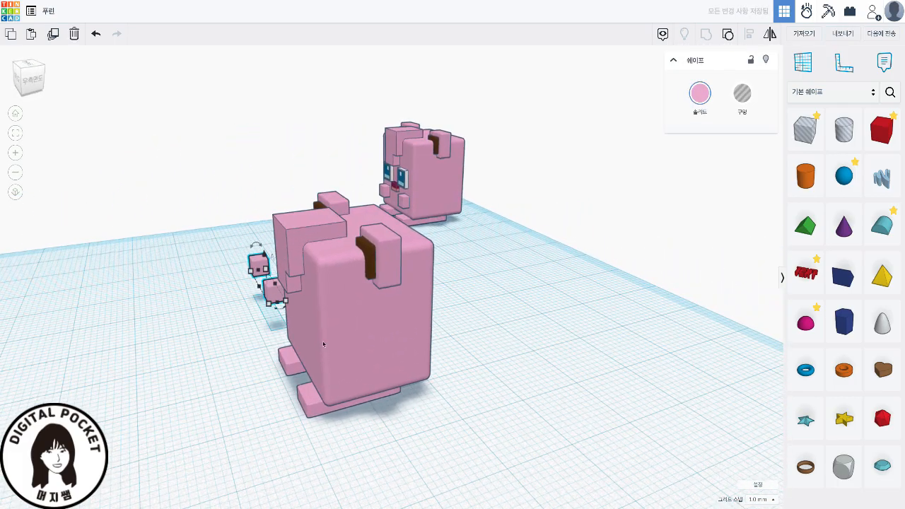
left_click_drag(275, 296, 290, 361)
right_click_drag(529, 388, 493, 388)
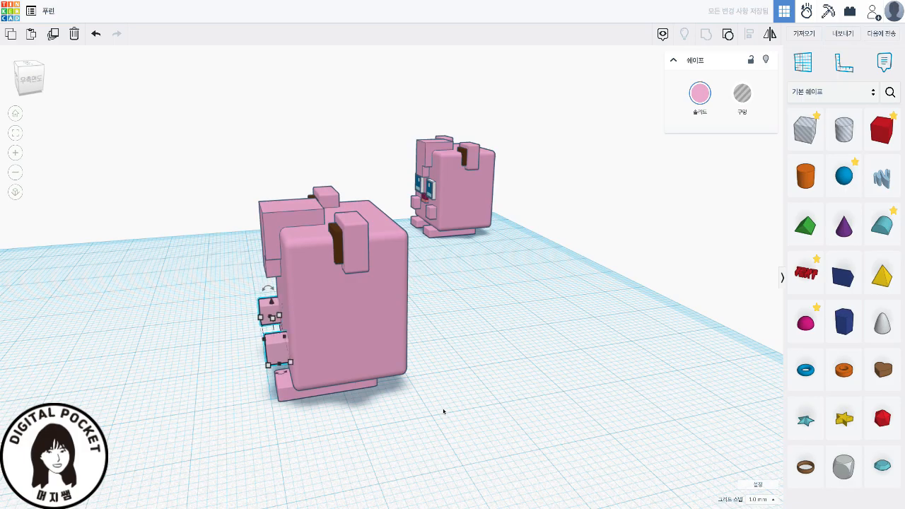
key("Right")
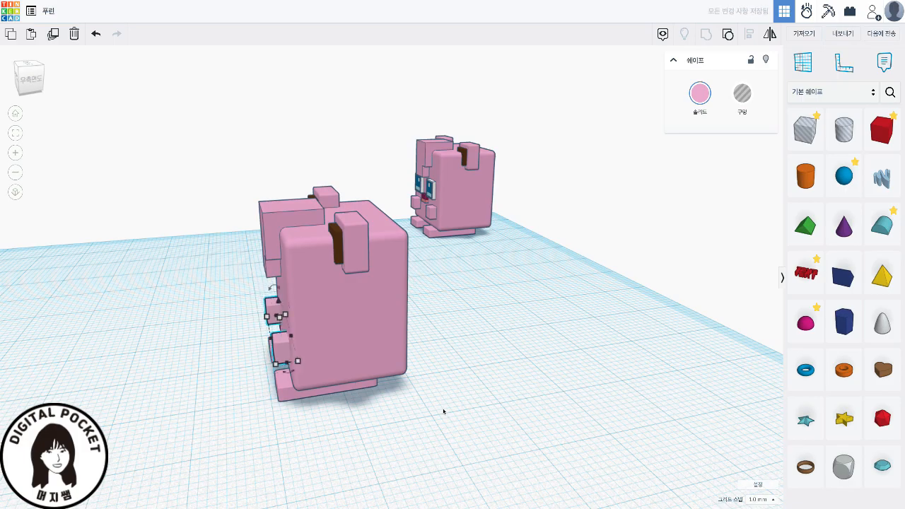
right_click_drag(189, 398, 379, 386)
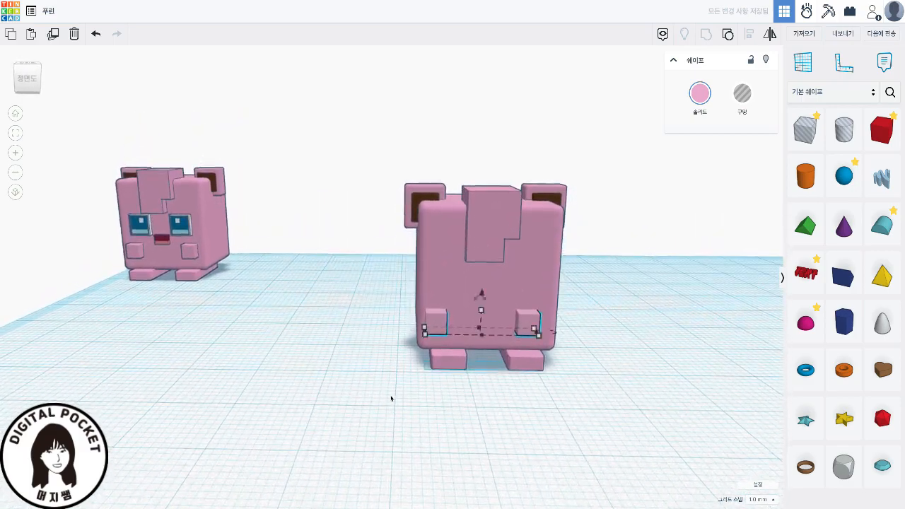
- Centre the hand pair and the character on each other sideways and group them into one object
right_click_drag(521, 434, 373, 458)
left_click_drag(559, 416, 276, 169)
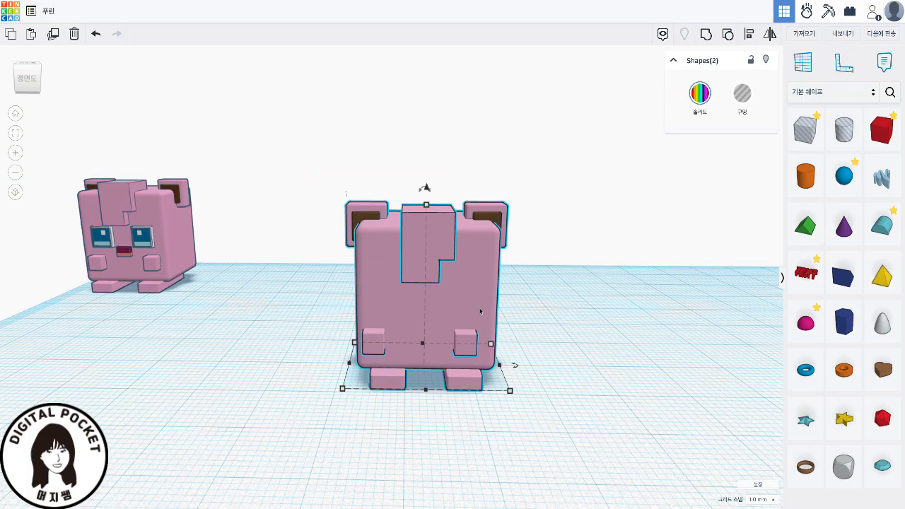
key("l")
mouse_move(450, 403)
right_mouse_down()
mouse_move(449, 417)
mouse_move(441, 411)
right_mouse_up()
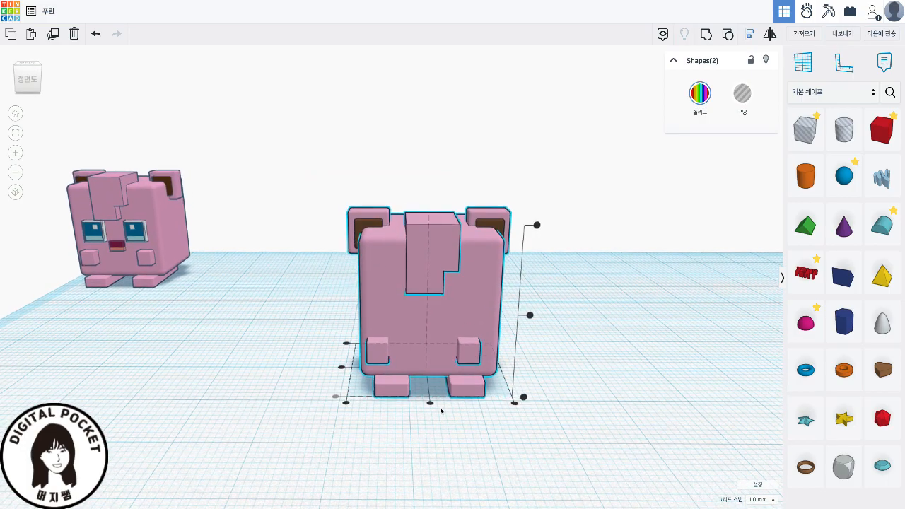
left_click(430, 402)
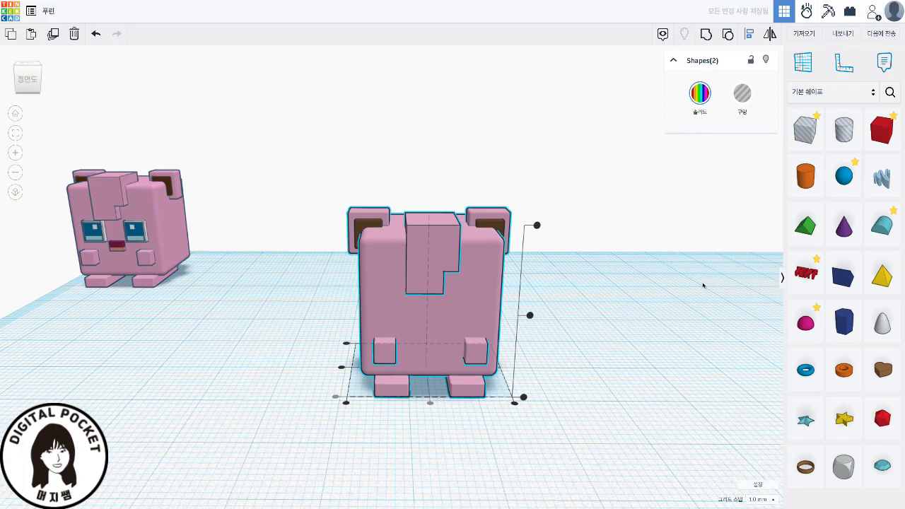
key("ctrl+g")
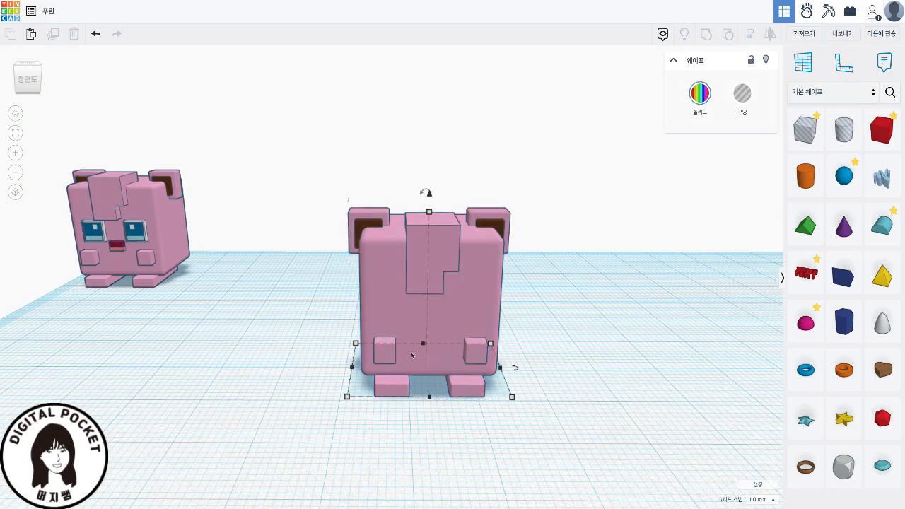
left_click(610, 368)
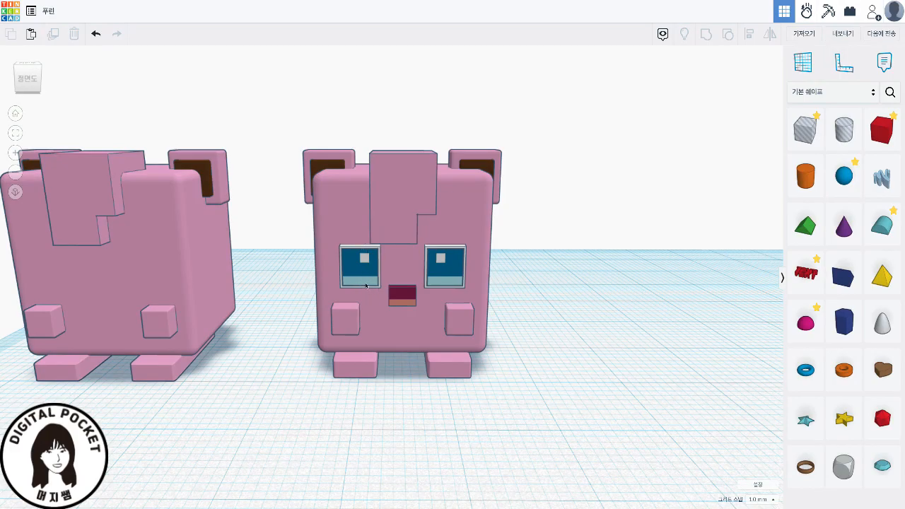
- Move the finished reference character back out of the way and add a new white box in the free space
scroll(499, 382, "up", 4)
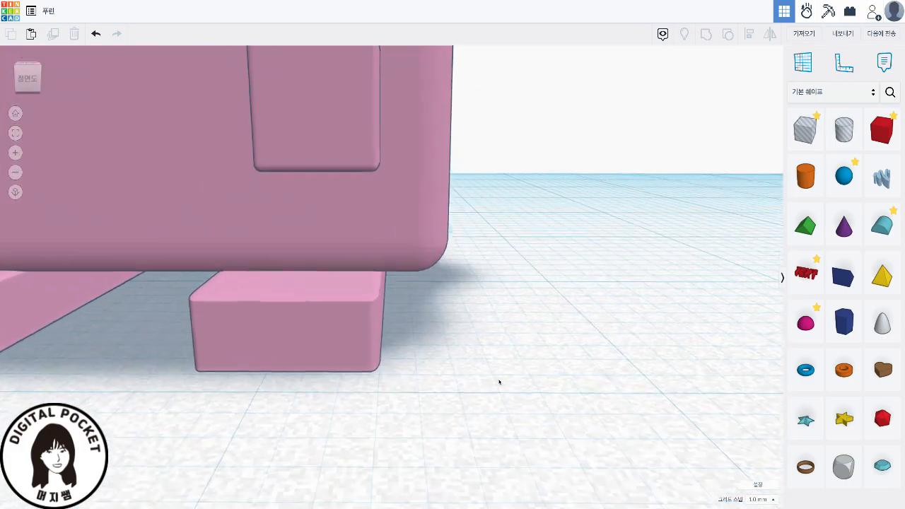
scroll(499, 382, "down", 3)
left_click_drag(440, 344, 202, 283)
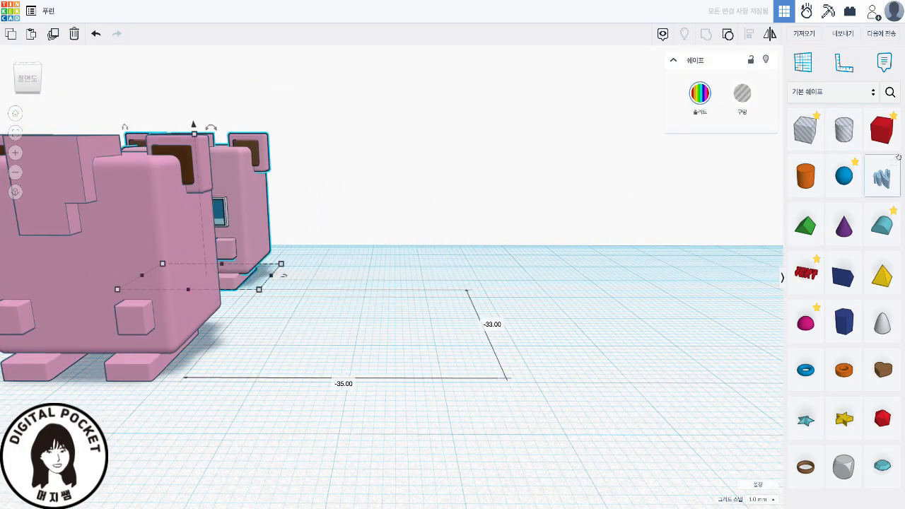
left_click_drag(884, 134, 366, 366)
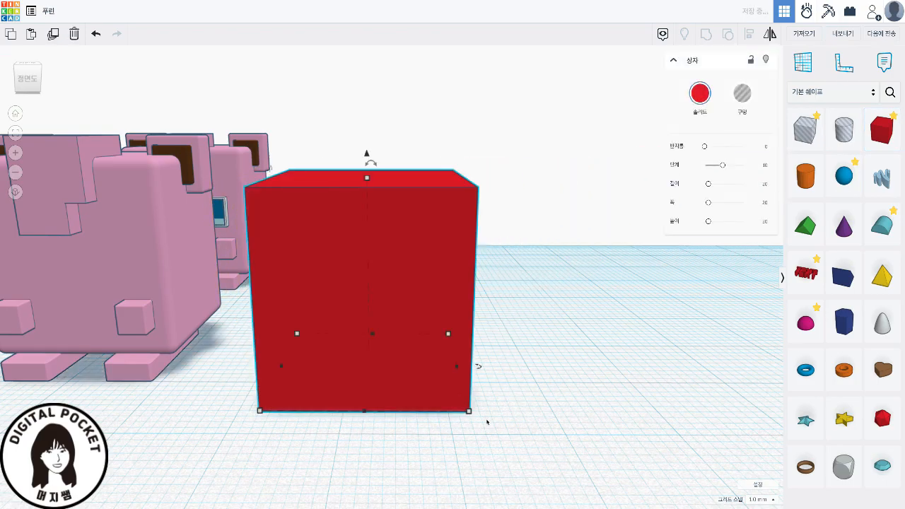
left_click(696, 102)
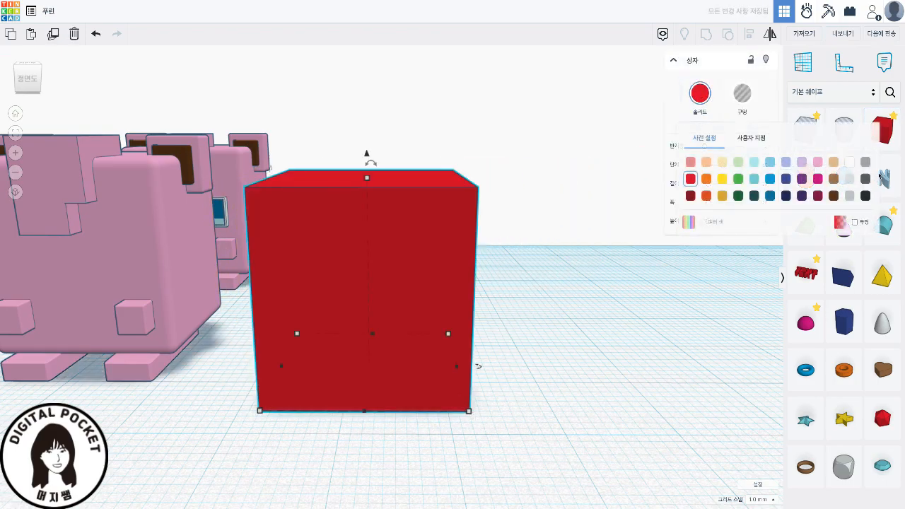
left_click(850, 161)
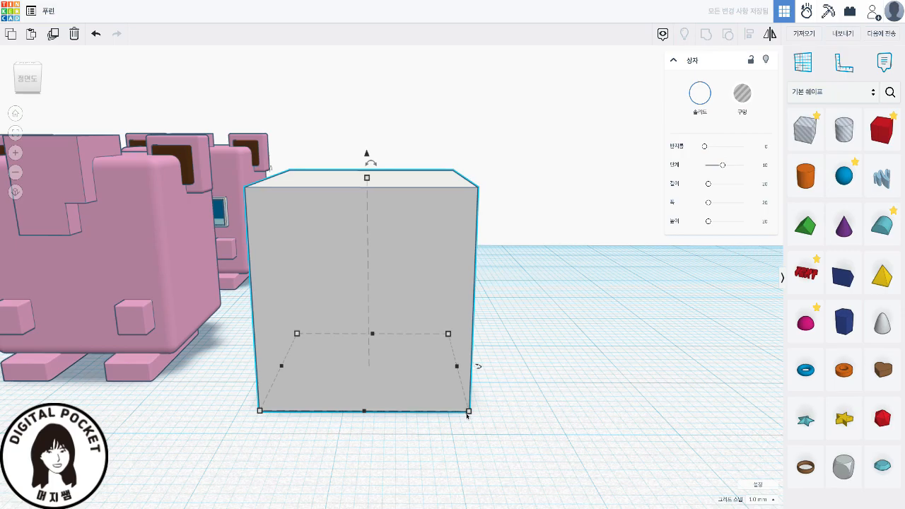
- Resize the white box to 4.5 mm wide, 2 mm deep and 4.5 mm high
mouse_move(469, 412)
left_click(362, 425)
type("4.5")
key("Tab")
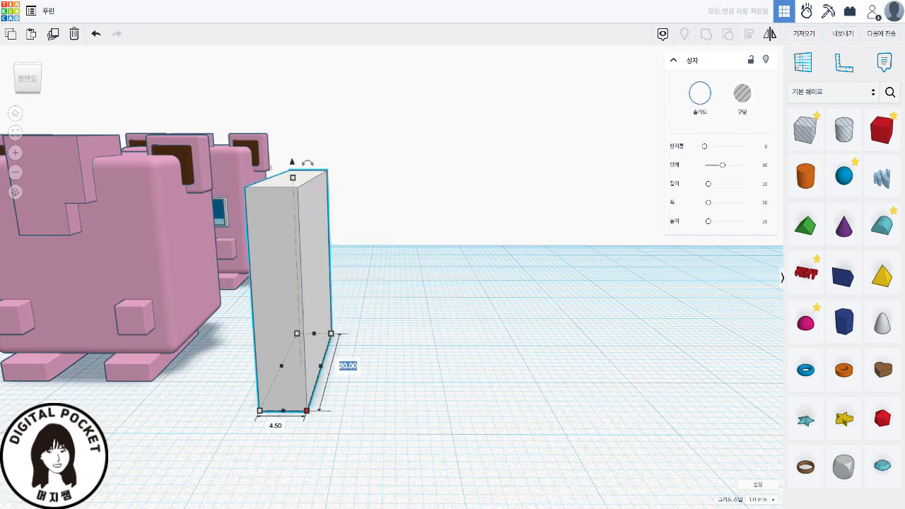
type("2")
key("Return")
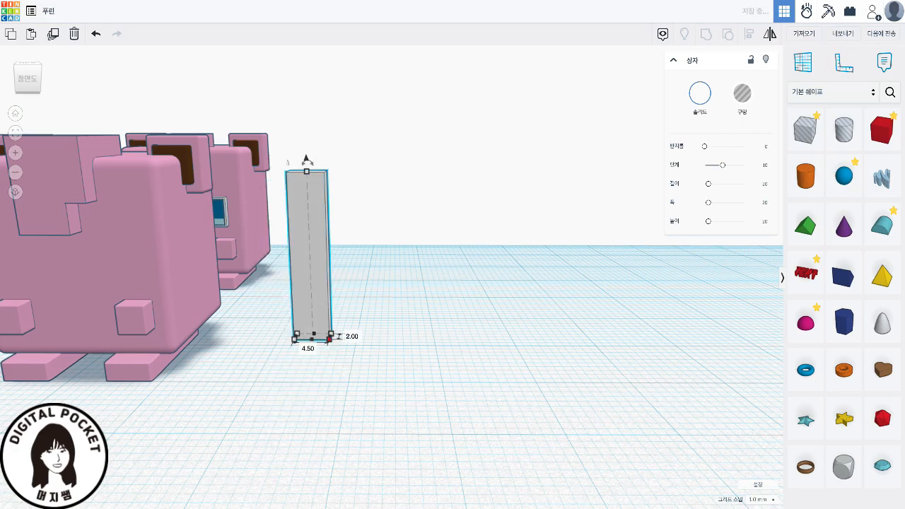
left_click(306, 171)
left_click(333, 258)
type("4.5")
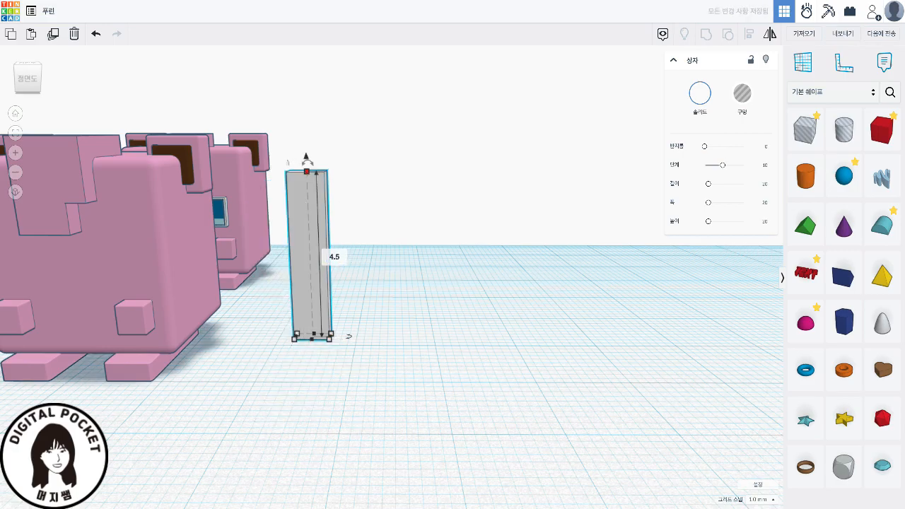
key("Return")
- Copy the white box and place the copy about 11 mm behind the original as a spare
scroll(311, 321, "down", 3)
scroll(359, 327, "up", 5)
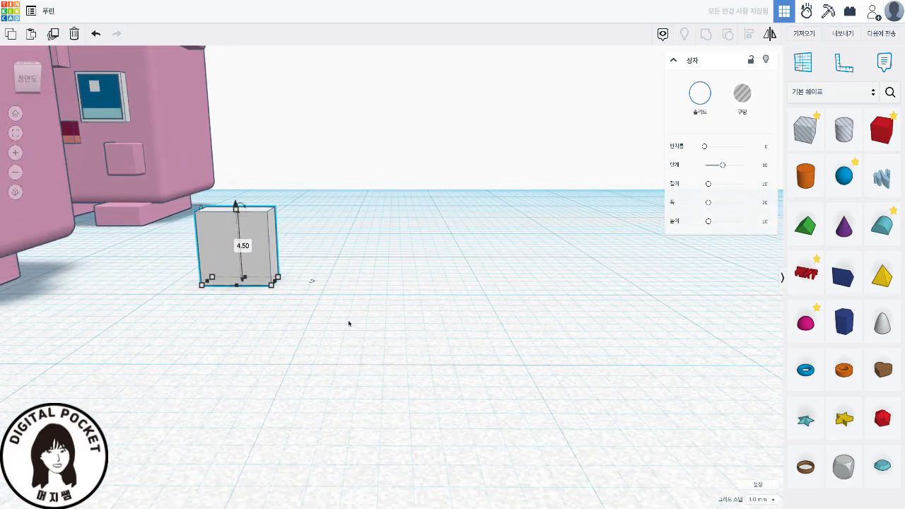
key("ctrl+c")
key("ctrl+v")
left_click_drag(294, 252, 277, 224)
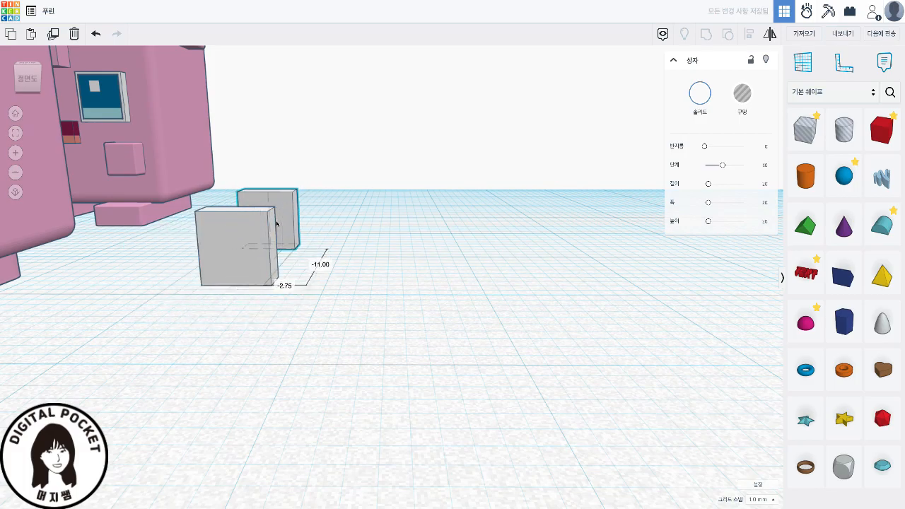
- Copy the front white box again, place the copy beside it with a gap and colour it light turquoise
left_click(244, 248)
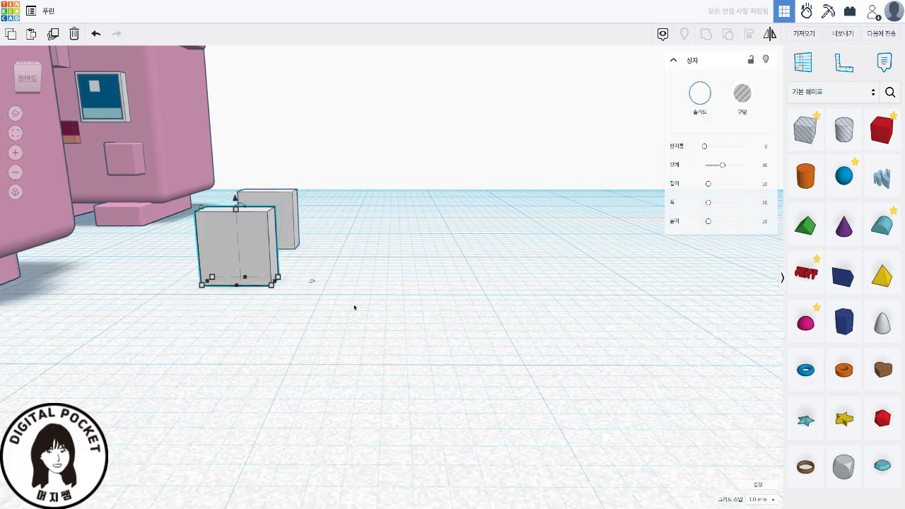
key("ctrl+c")
key("ctrl+v")
left_click_drag(276, 254, 389, 268)
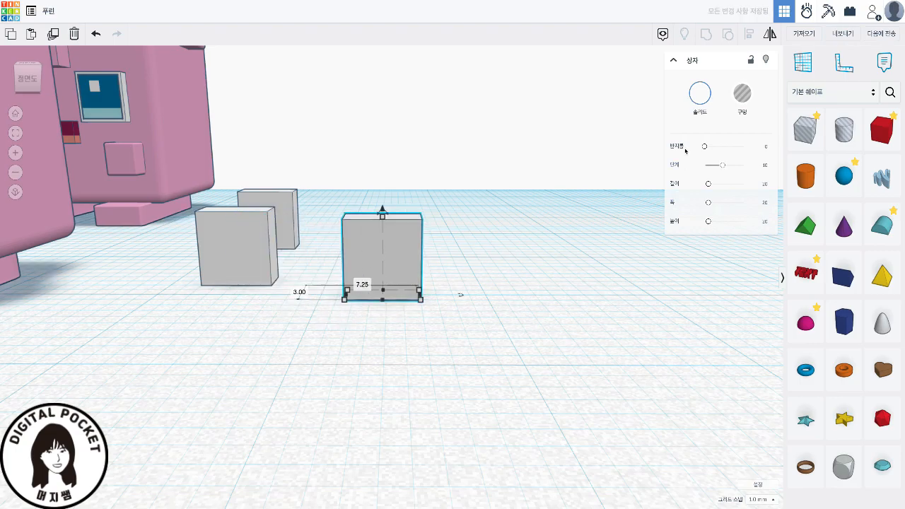
left_click(700, 92)
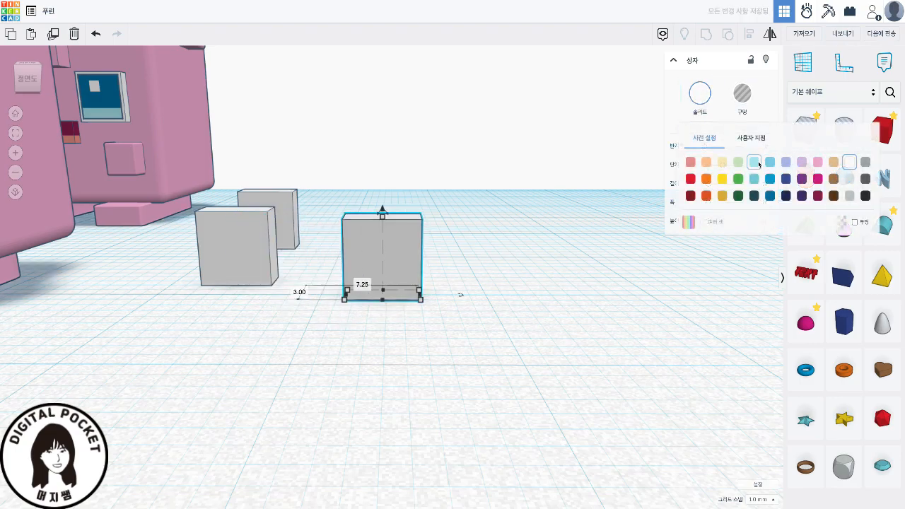
left_click(755, 163)
- Set the light turquoise box's width to 4 mm and its height to 1 mm
left_click(381, 300)
type("4")
key("Return")
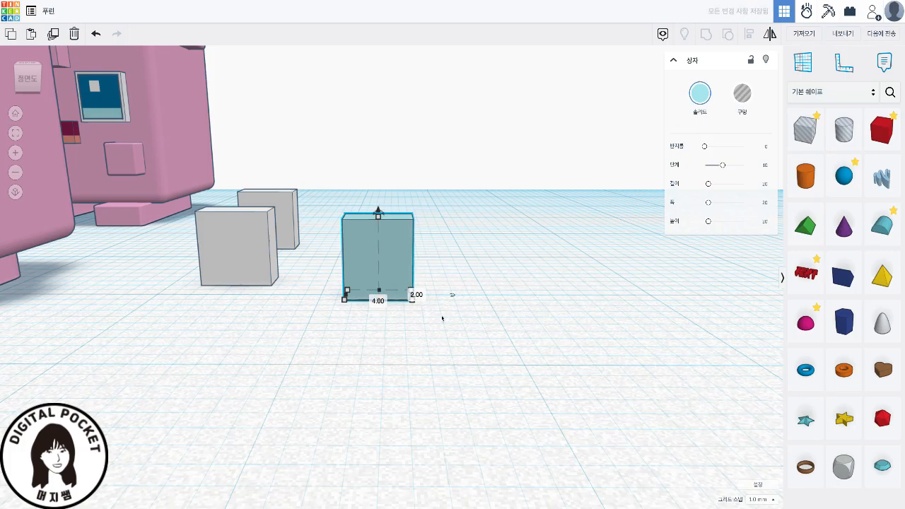
left_click(383, 255)
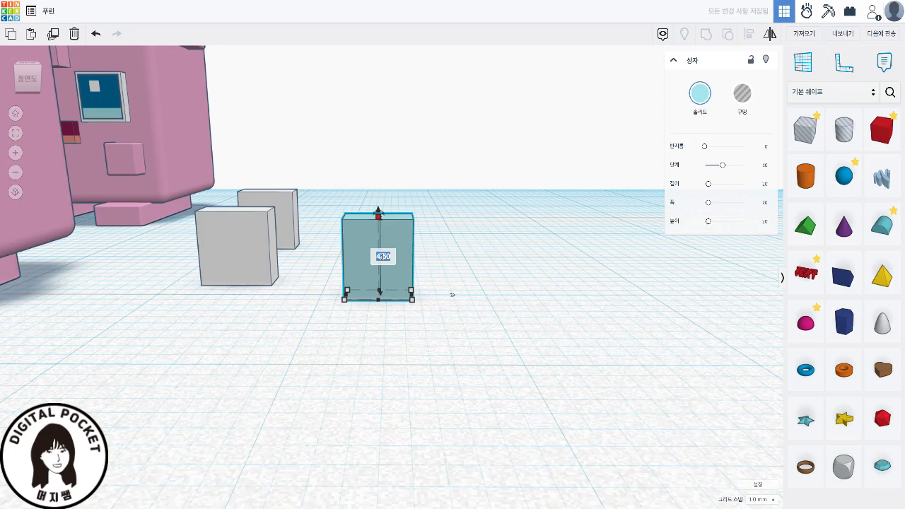
type("1")
key("Return")
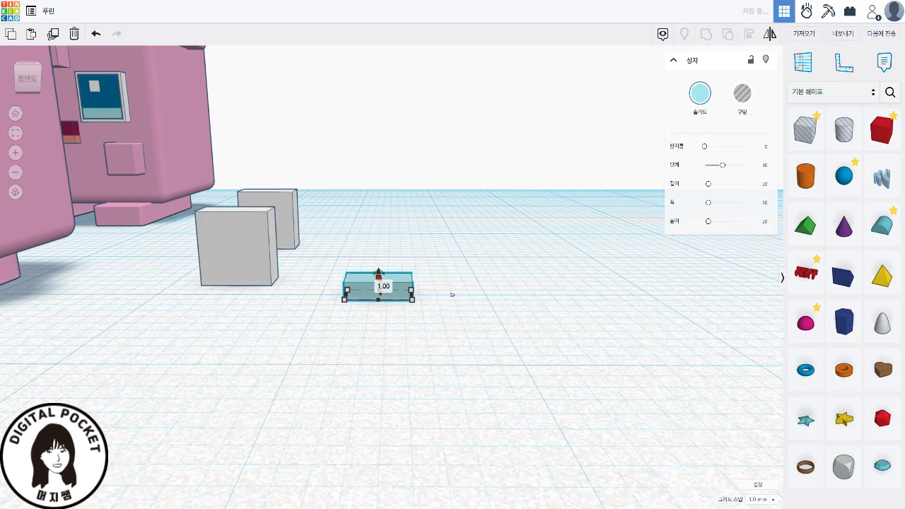
- Duplicate the light turquoise slab, move the copy sideways beside it and colour the copy dark blue
right_click_drag(453, 354, 459, 367)
scroll(459, 368, "down", 5)
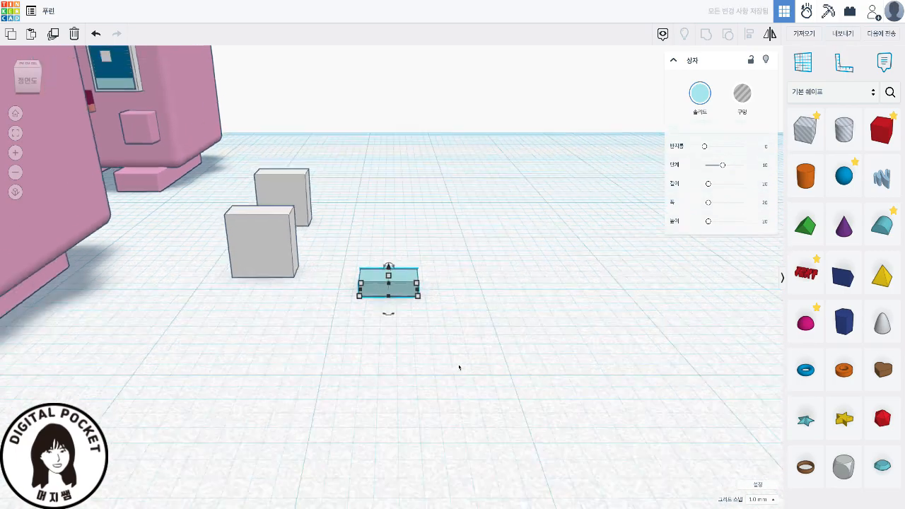
scroll(458, 368, "up", 3)
scroll(458, 369, "up", 2)
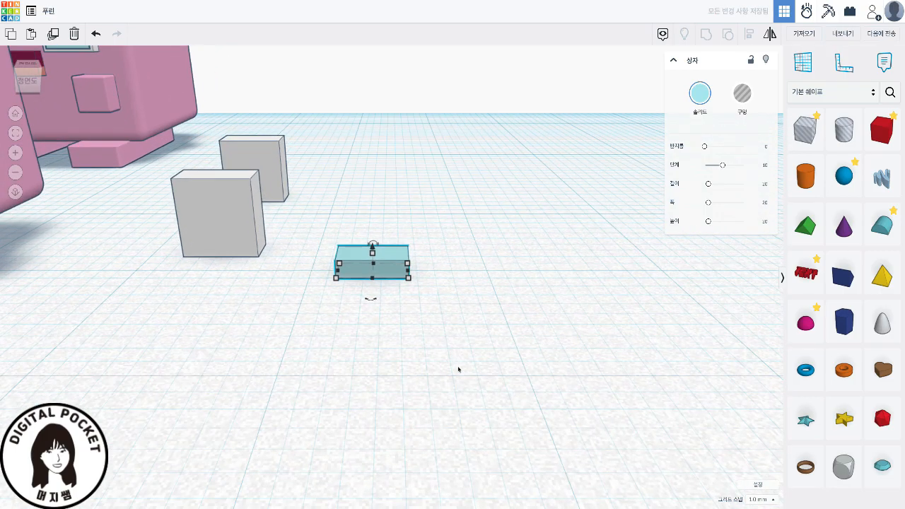
scroll(458, 370, "up", 2)
key("ctrl+d")
left_click_drag(381, 263, 489, 265)
left_click(700, 93)
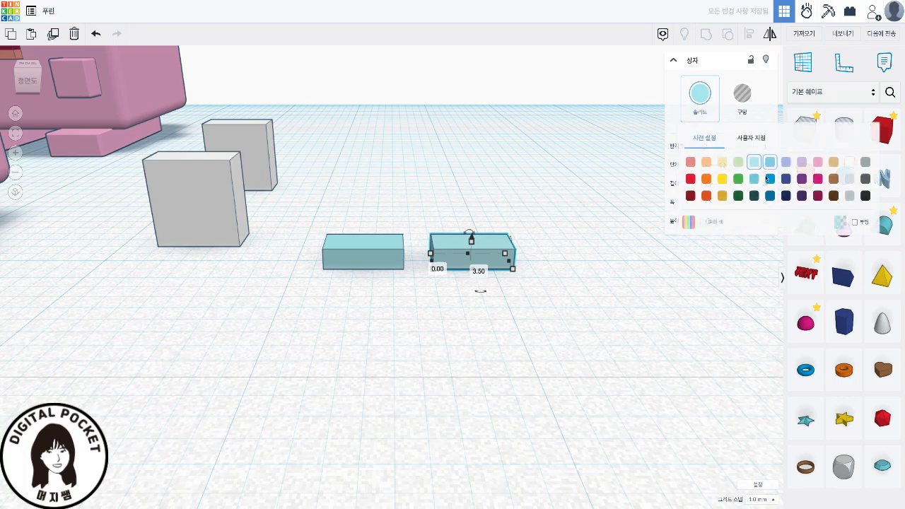
left_click(769, 195)
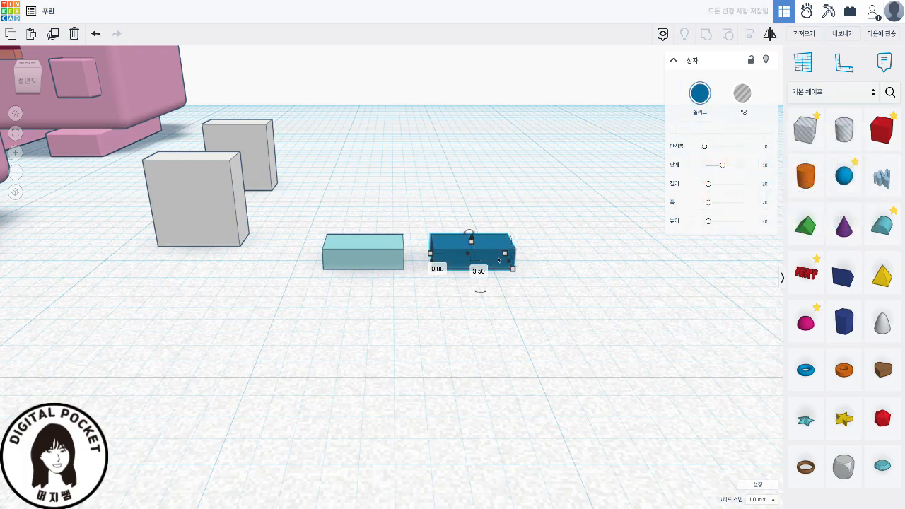
- Set the dark blue box's height to 3 mm and raise it level with the top of the light turquoise slab
left_click(482, 252)
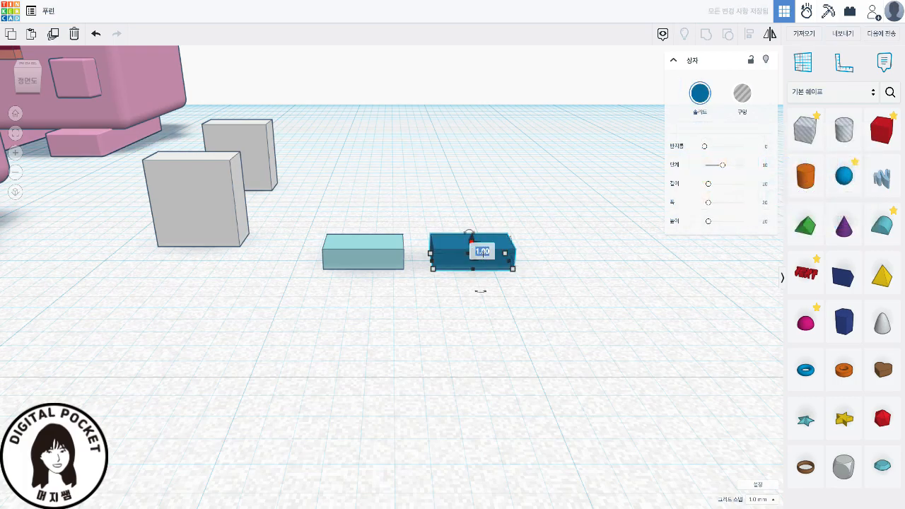
type("3")
key("Return")
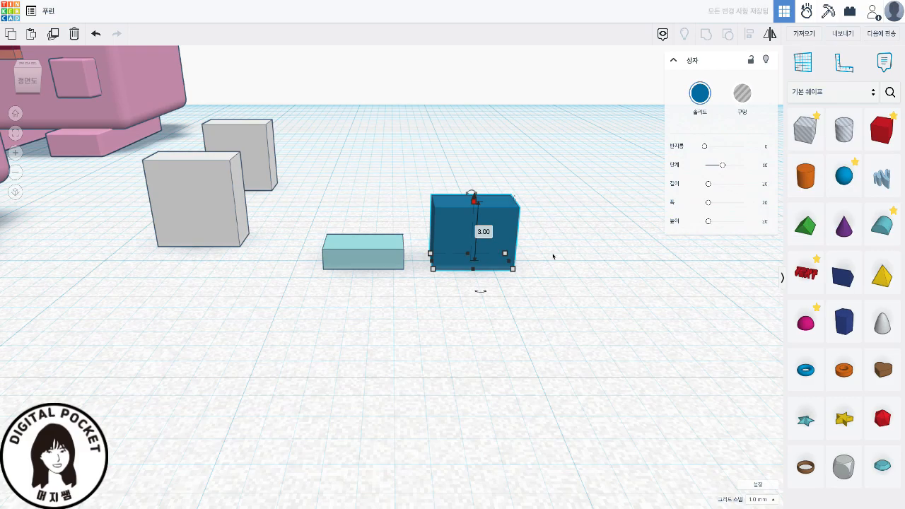
left_click_drag(473, 193, 476, 187)
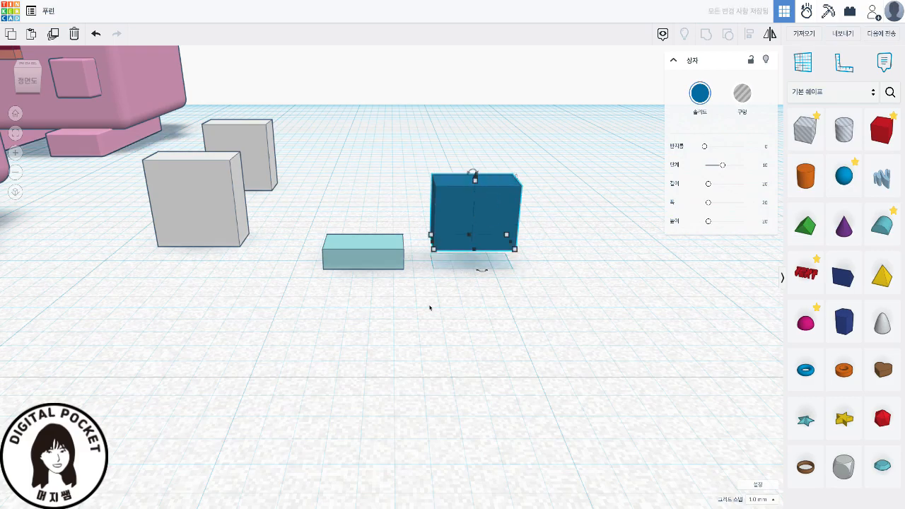
- Align the dark blue and light turquoise boxes on their widthwise centres so the blue box sits directly above the turquoise one
left_click_drag(493, 300, 343, 171)
key("l")
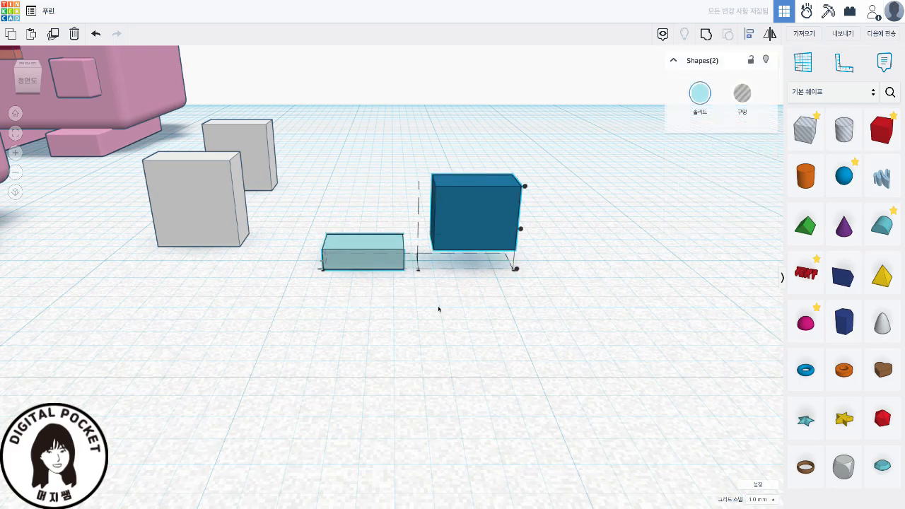
right_click_drag(430, 300, 429, 314)
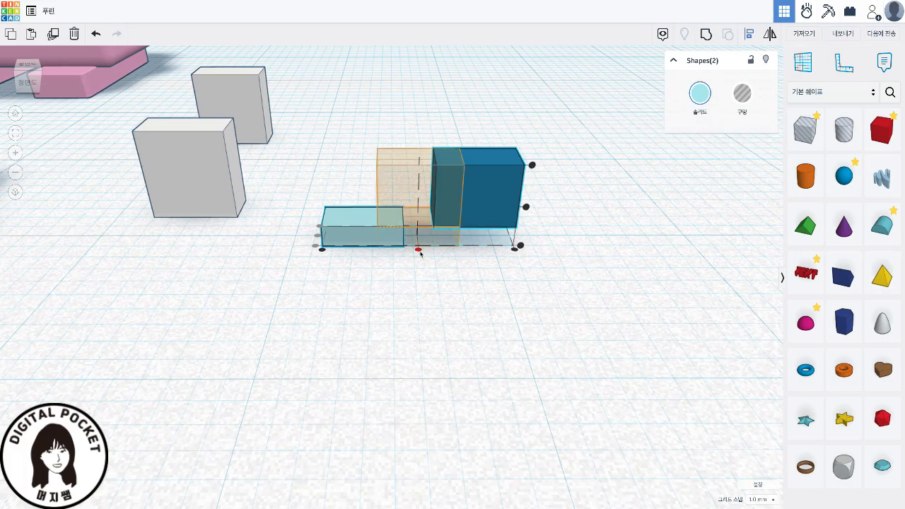
left_click(417, 249)
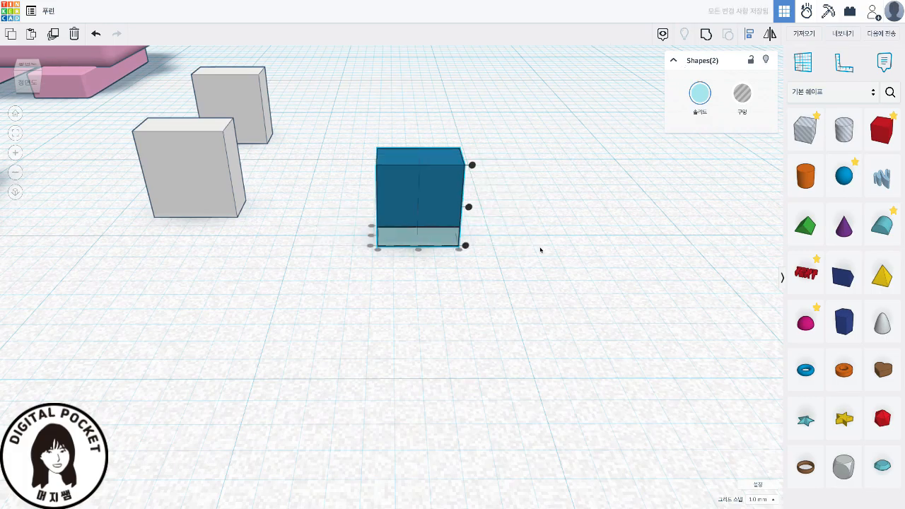
- Group the dark blue and turquoise boxes with multicolour enabled, and move the group closer to the front white box
key("ctrl+g")
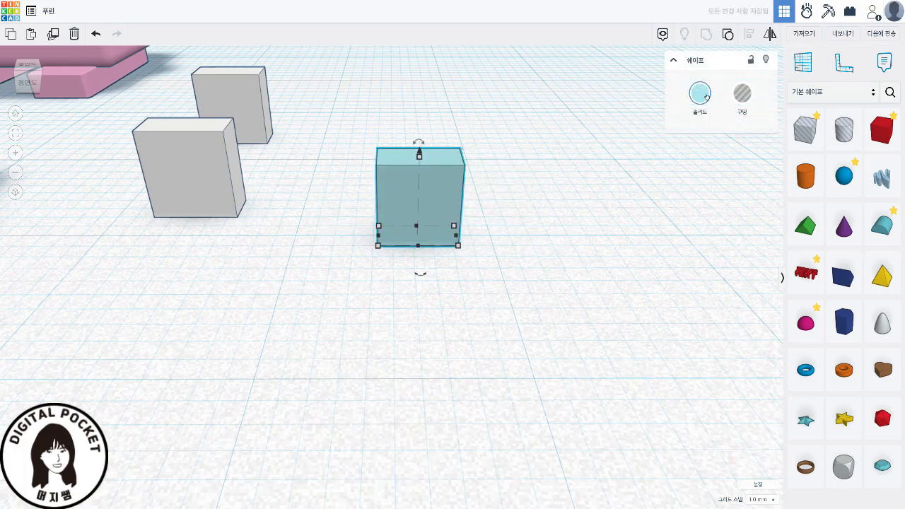
left_click(700, 100)
left_click(703, 222)
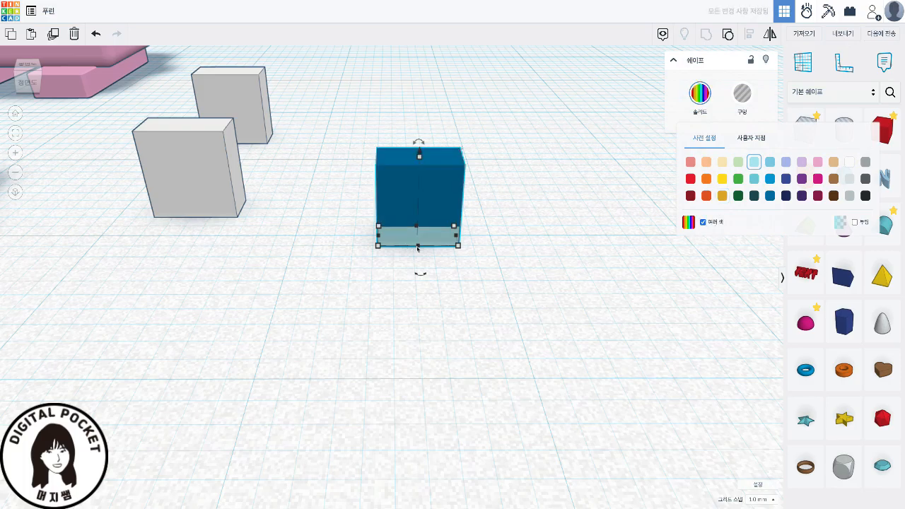
left_click(446, 286)
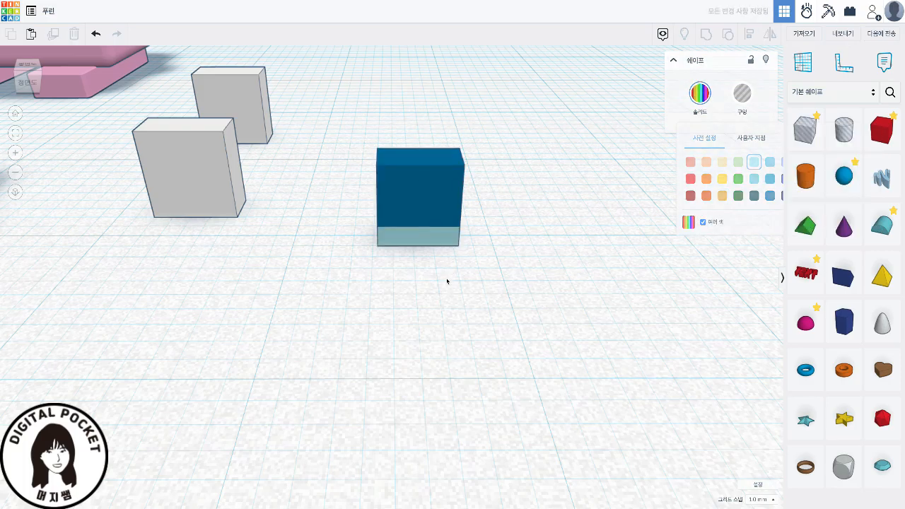
left_click_drag(430, 208, 337, 189)
- Duplicate the front white box, move the copy about 15 mm sideways past the blue block and turn it into a hole
left_click(222, 184)
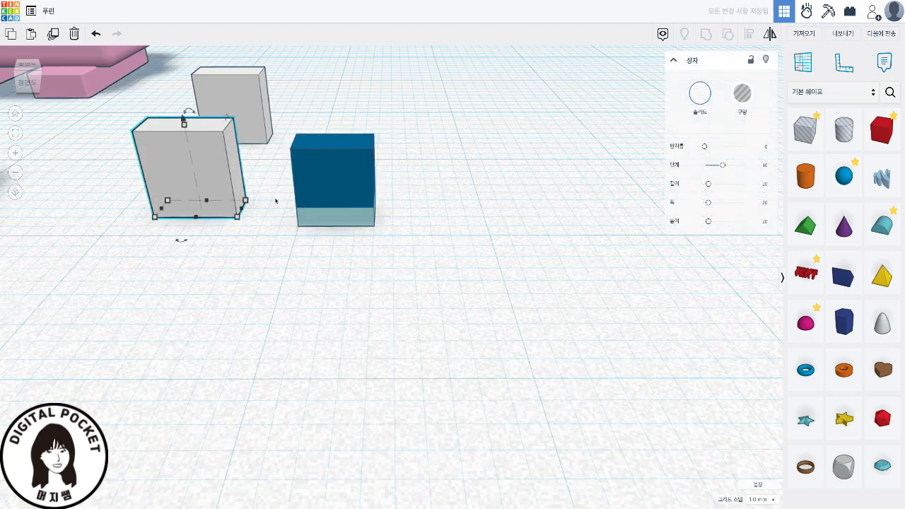
key("ctrl+d")
left_click_drag(224, 168, 569, 182)
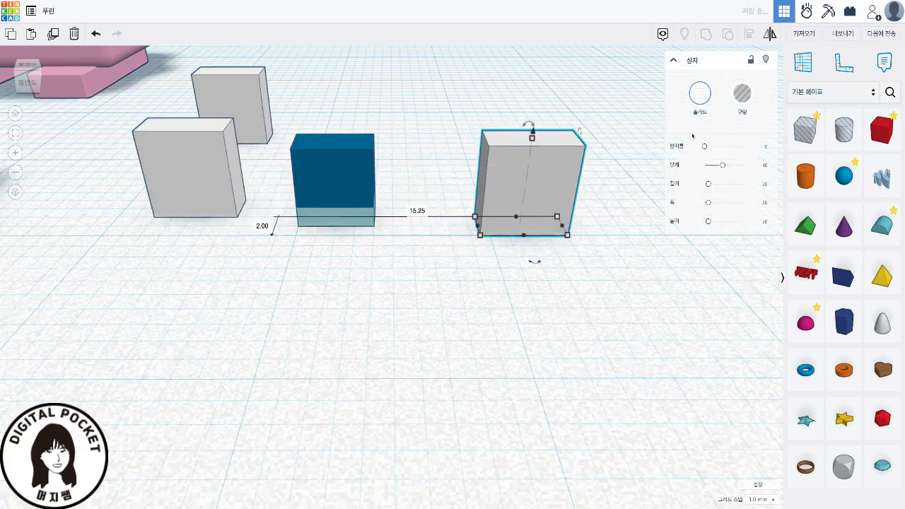
left_click(741, 93)
left_click(531, 398)
- Resize the hole box to 1 mm wide, 3 mm deep and 1 mm high
left_click(505, 207)
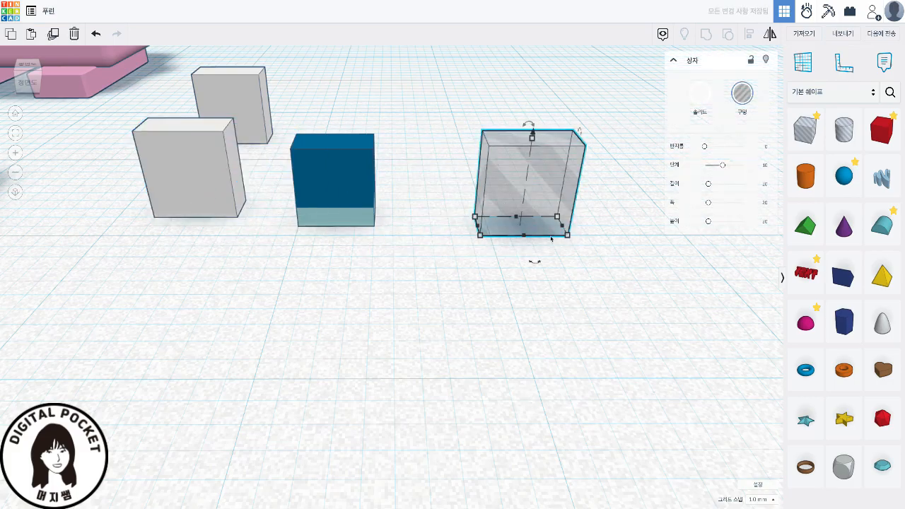
left_click(529, 248)
left_click(536, 299)
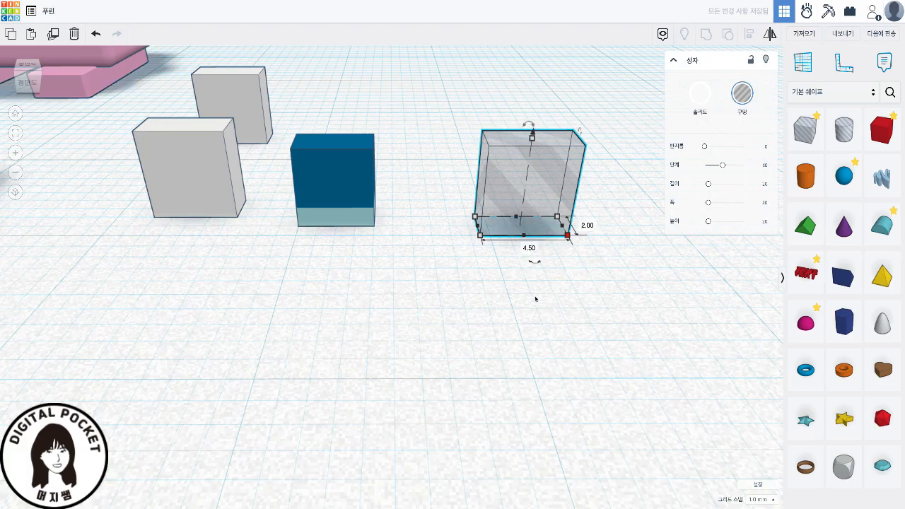
left_click(529, 248)
type("1")
key("Tab")
type("3")
key("Return")
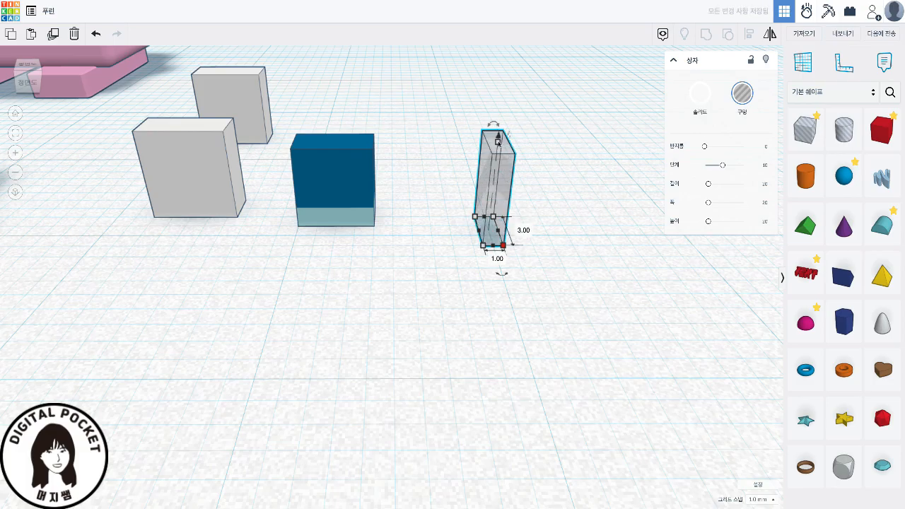
left_click(517, 188)
type("1")
key("Return")
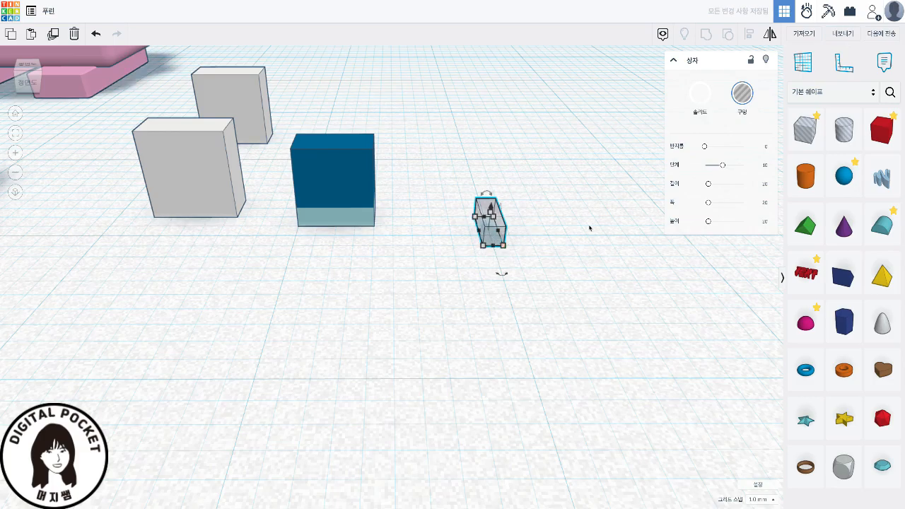
- Raise the small hole box 2.5 mm above the workplane
scroll(589, 227, "up", 4)
right_click_drag(485, 227, 514, 222)
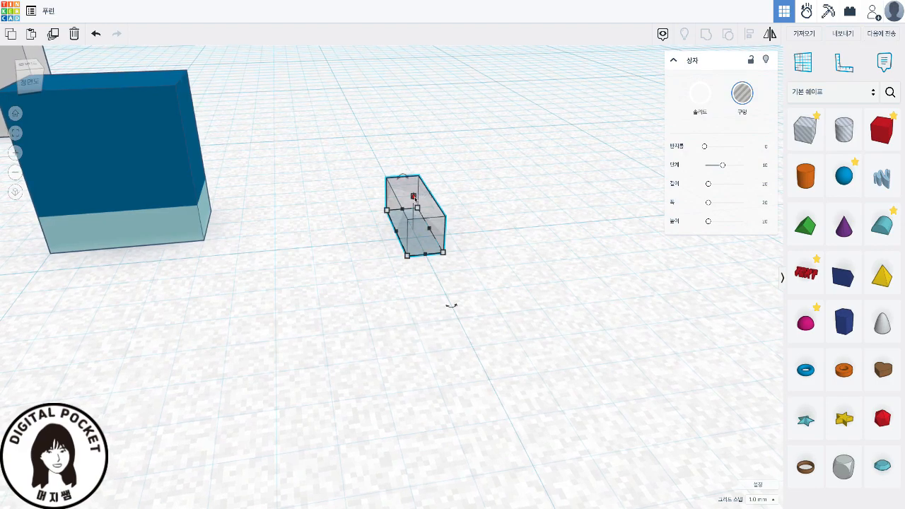
left_click_drag(413, 198, 415, 123)
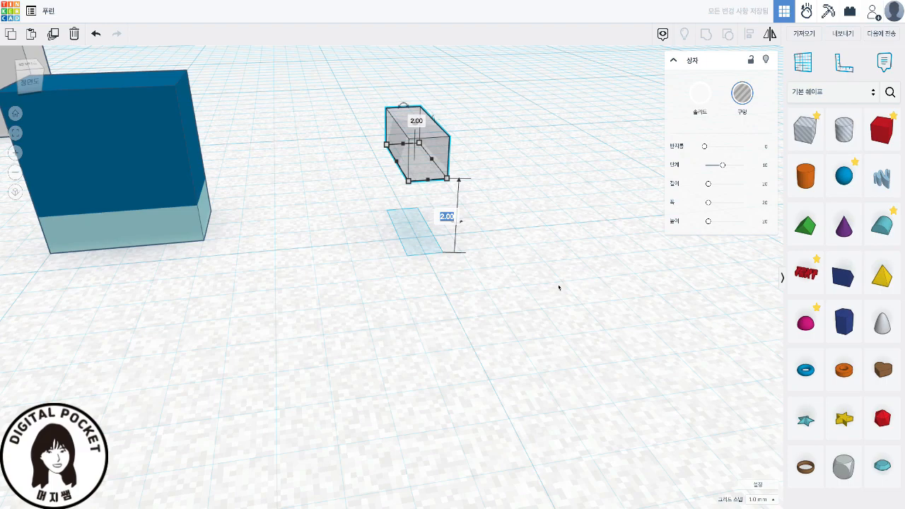
type("2.5")
key("Return")
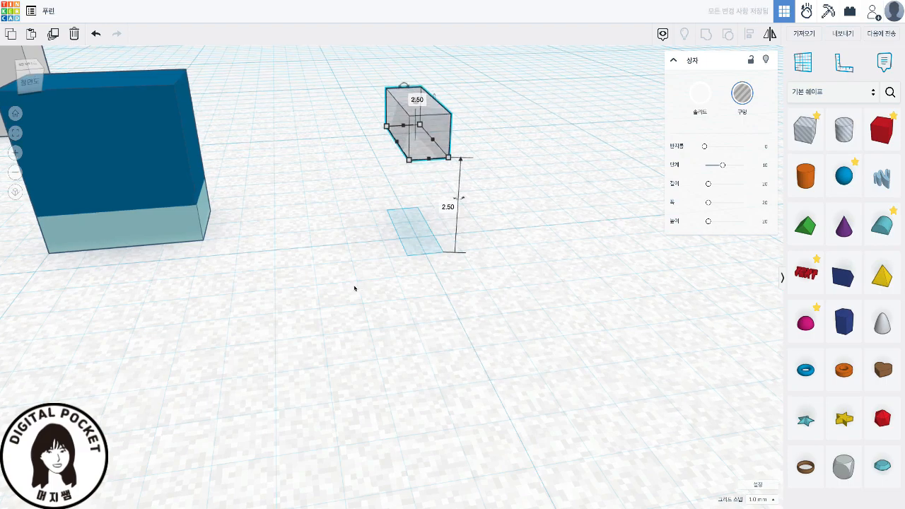
- Move the blue-turquoise block next to the hole box, and align the two at their right edges and depthwise centres
scroll(354, 288, "down", 5)
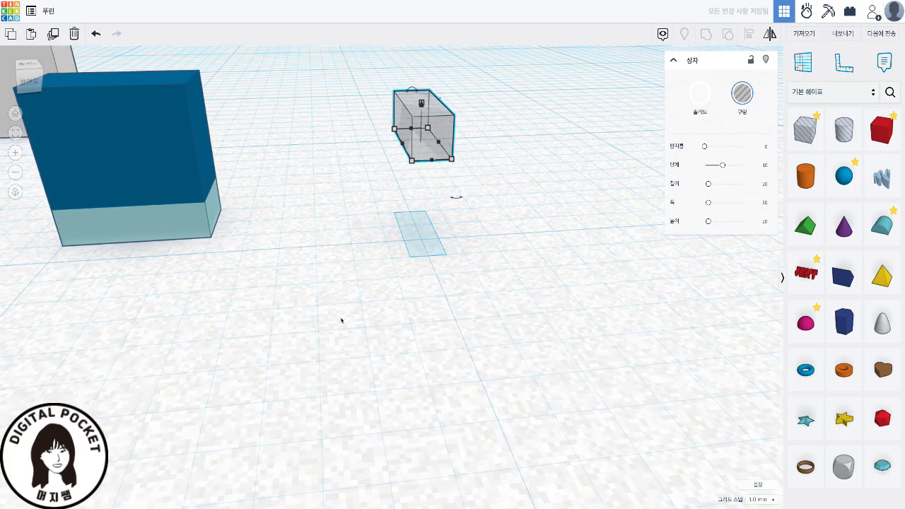
left_click_drag(232, 241, 311, 243)
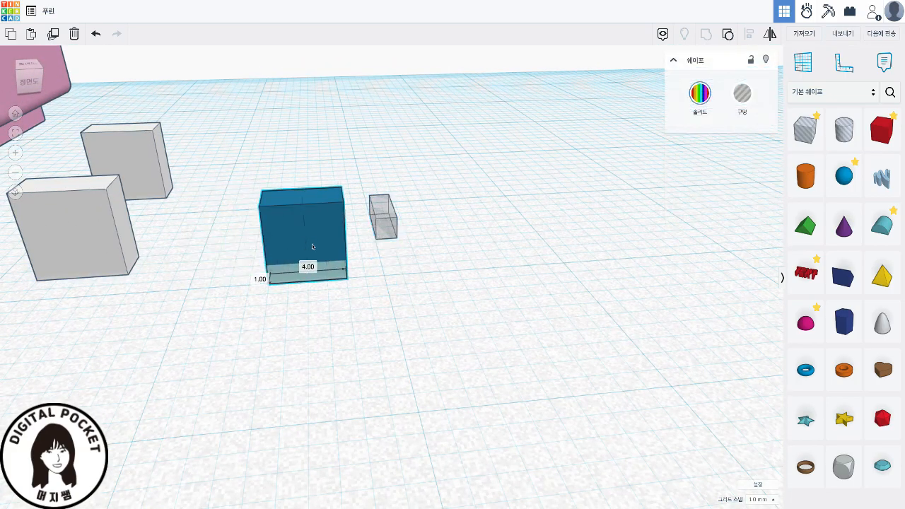
right_click_drag(460, 344, 449, 330)
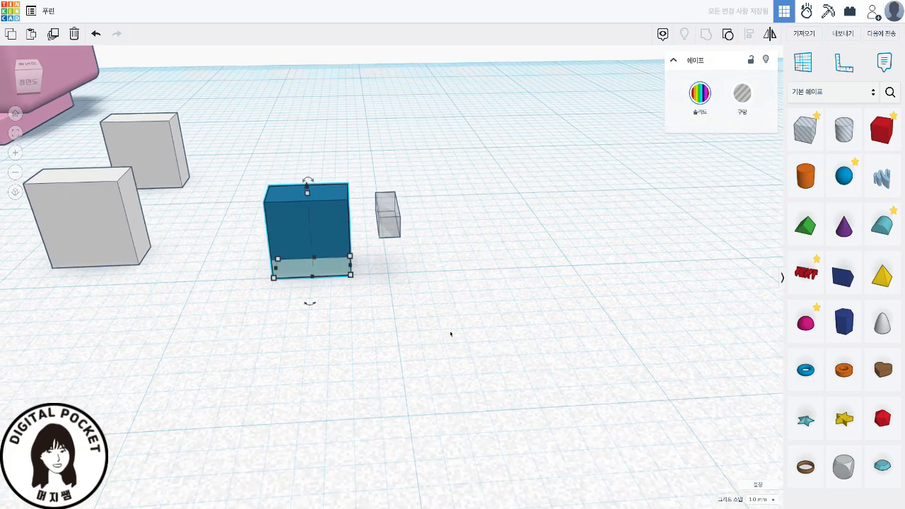
left_click_drag(230, 153, 457, 319)
right_click_drag(456, 318, 448, 324)
key("l")
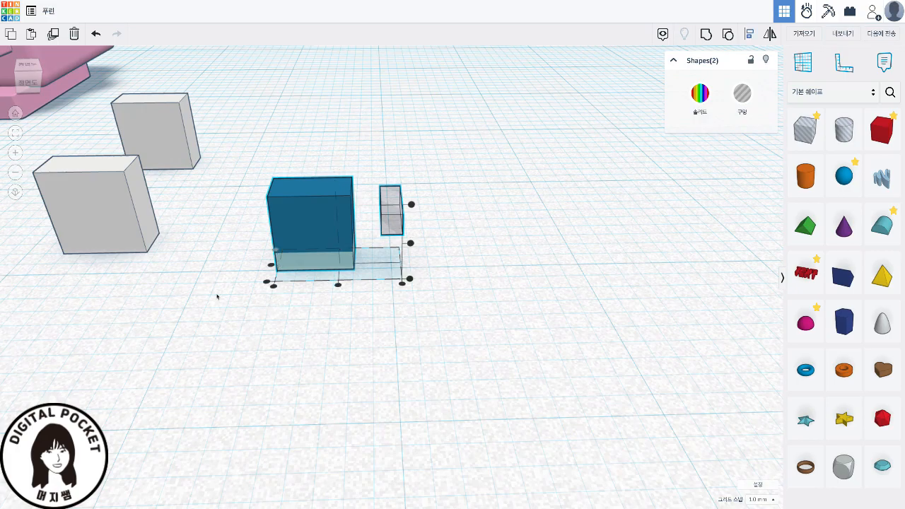
left_click(402, 283)
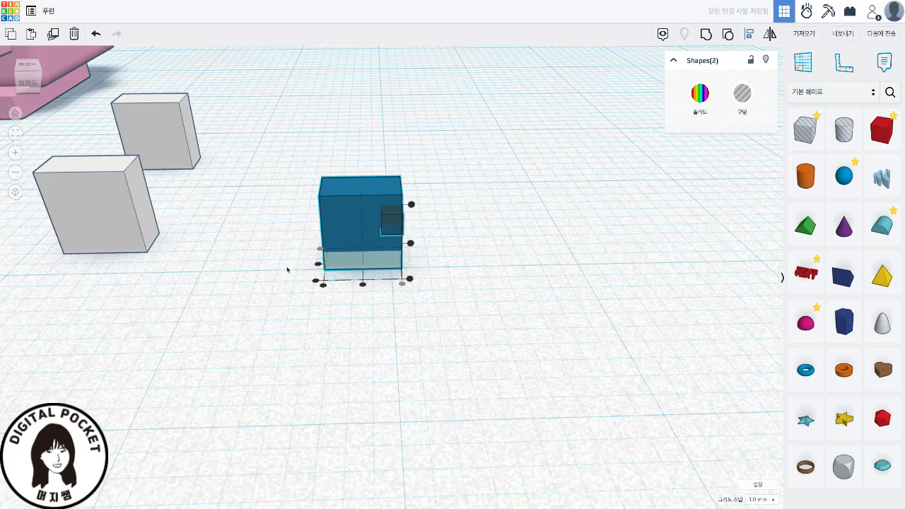
left_click(318, 265)
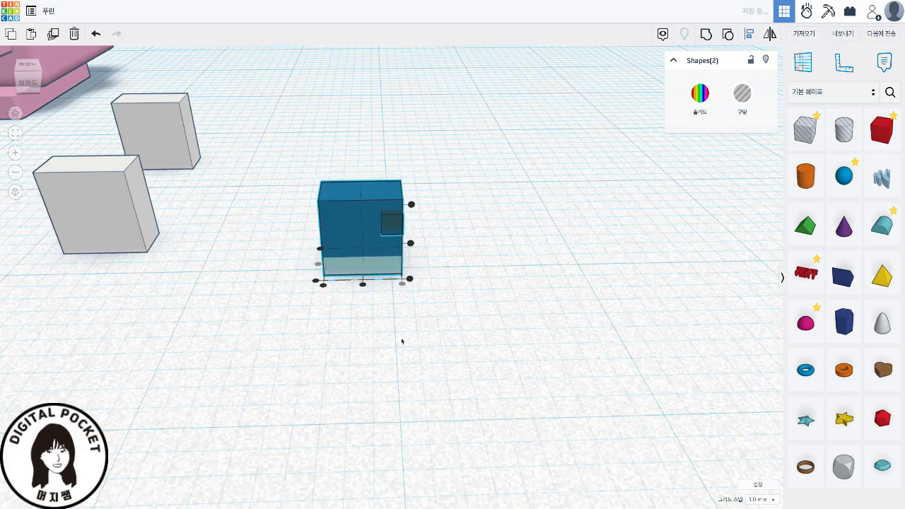
left_click(440, 357)
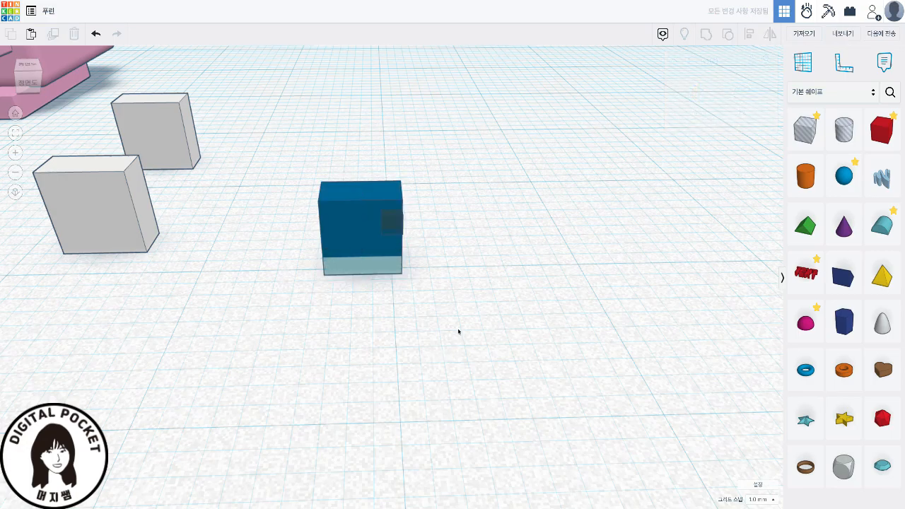
- Shift the hole box left by its own width, away from the right edge of the blue block
scroll(457, 326, "up", 5)
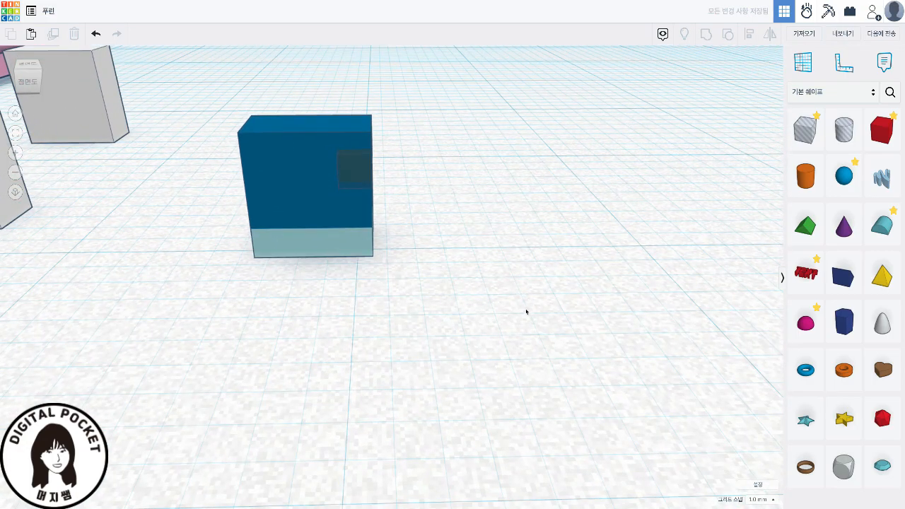
left_click(358, 177)
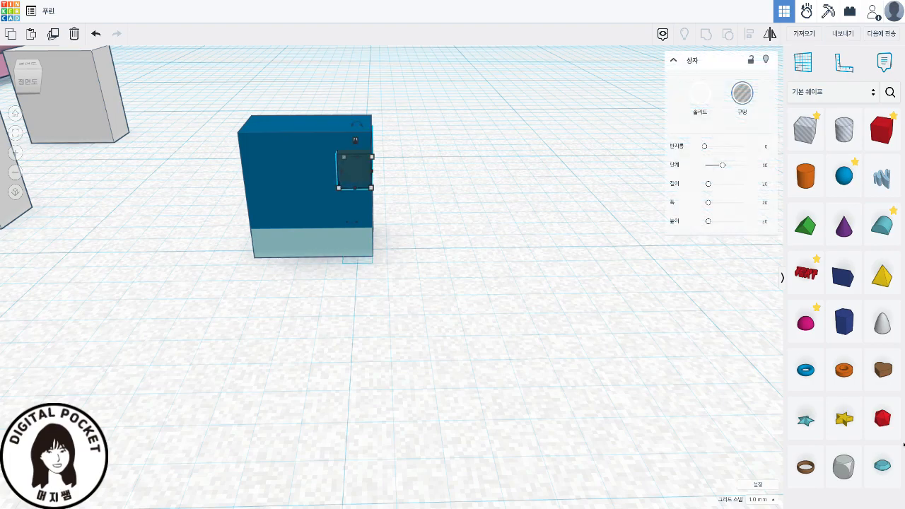
key("shift+Left")
key("shift+Left")
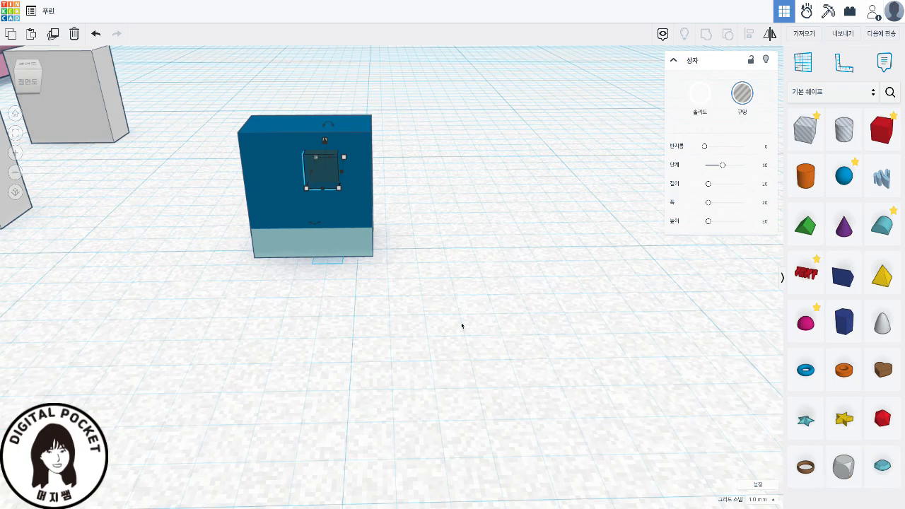
left_click(162, 235)
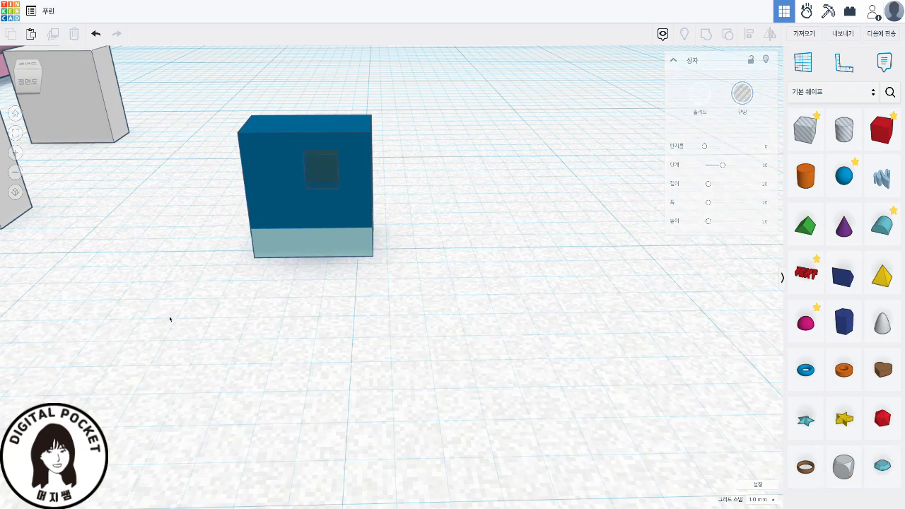
- Copy the blue-turquoise block together with its hole box and place the copy to the right with a gap
left_click_drag(195, 99, 400, 319)
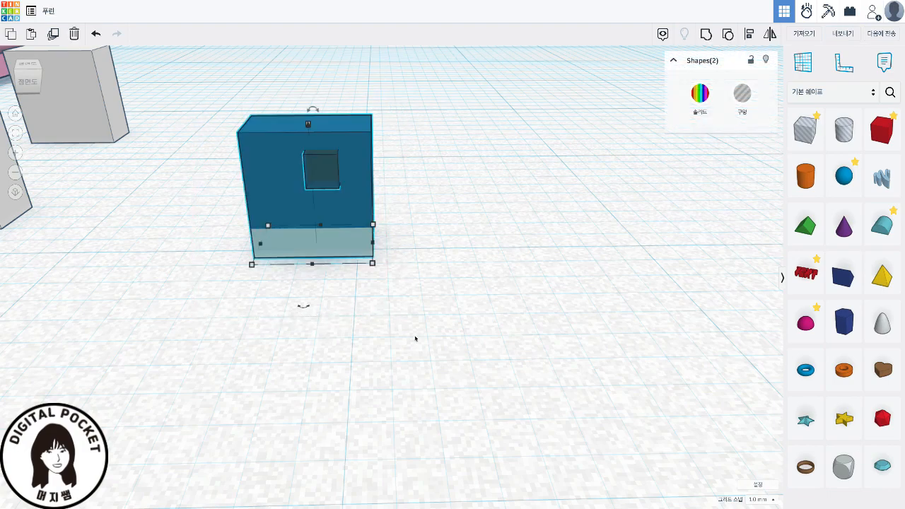
key("ctrl+v")
left_click_drag(402, 205, 670, 200)
left_click(624, 348)
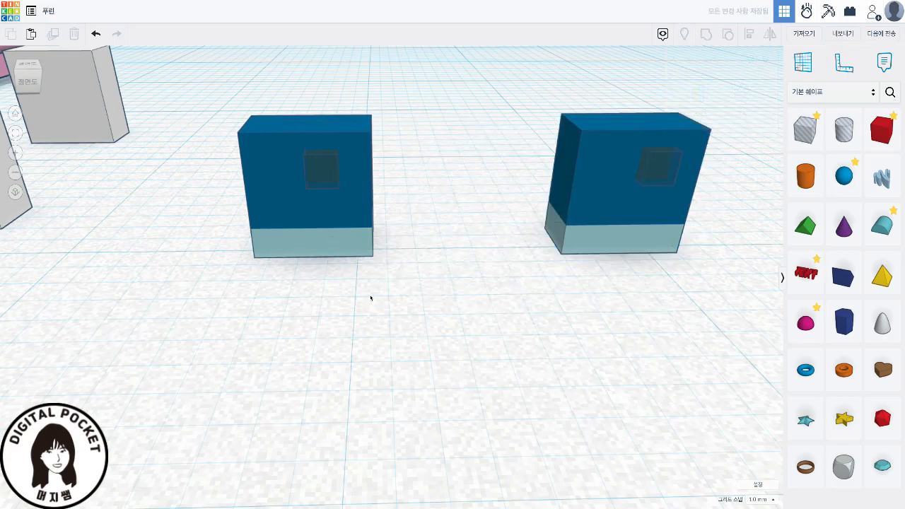
- Group the original block with its hole box to cut the opening, and move it about 8.5 mm left toward the white boxes
left_click_drag(395, 292, 196, 89)
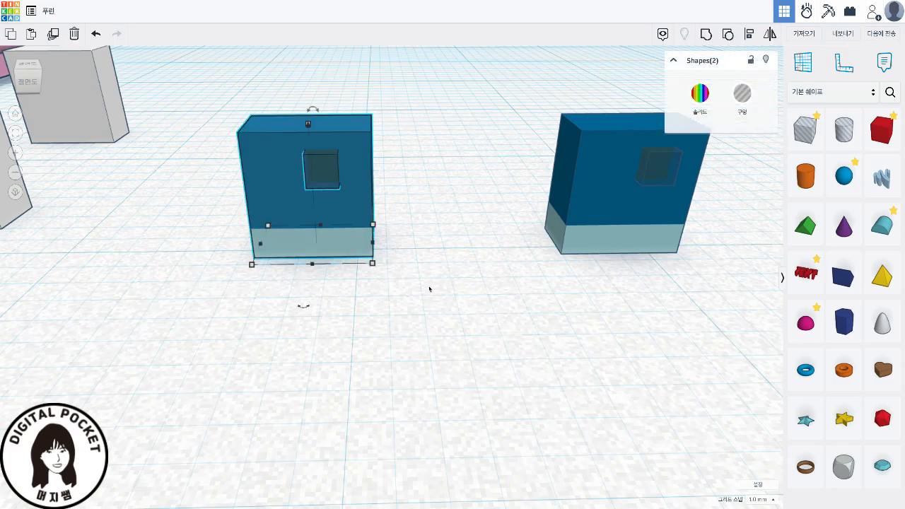
key("ctrl+g")
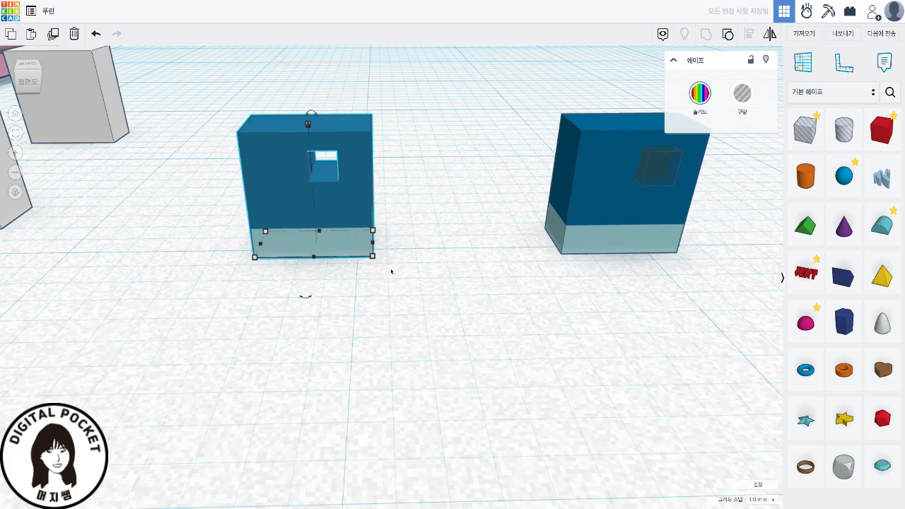
left_click_drag(355, 217, 123, 194)
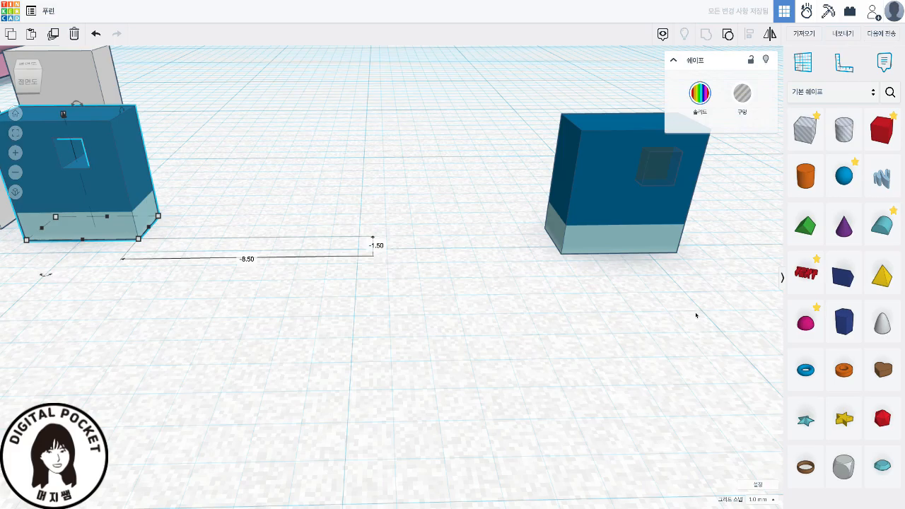
left_click(712, 307)
- Align the hole box in the copied blue-turquoise block to the block's left edge
right_click_drag(276, 319, 194, 321)
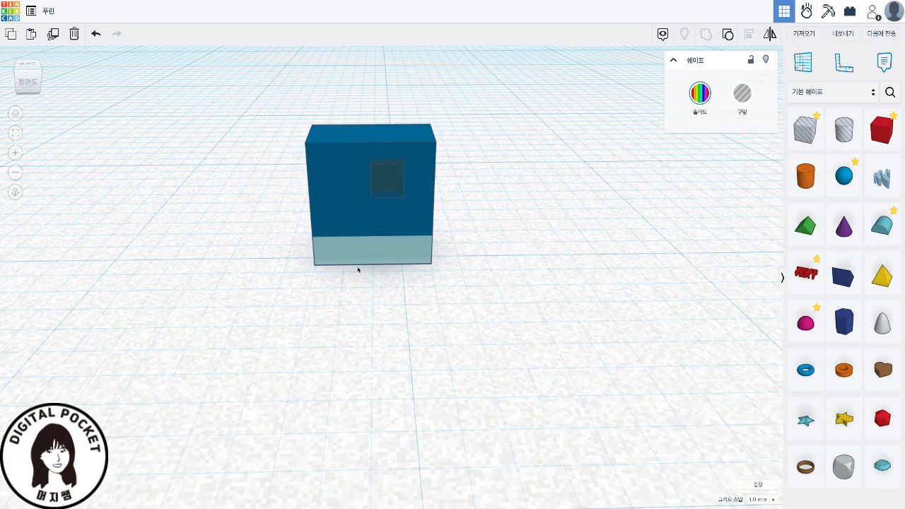
left_click_drag(485, 304, 174, 65)
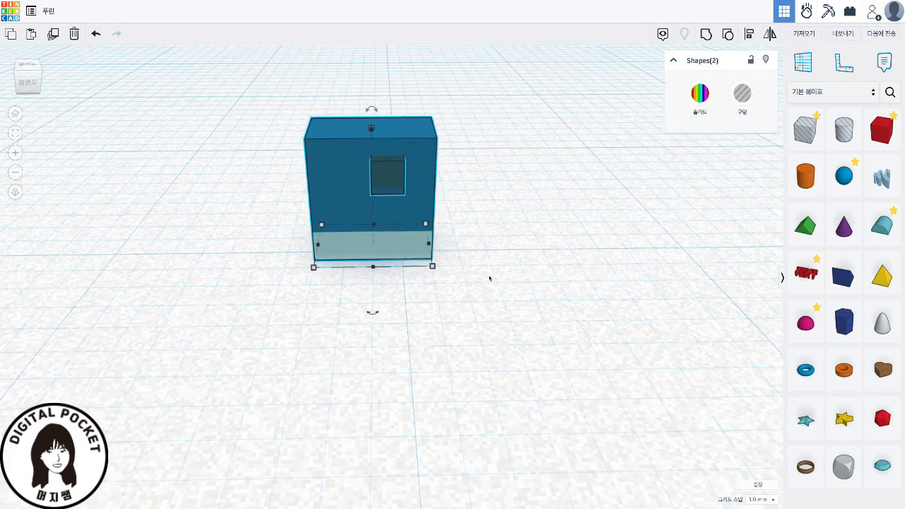
key("l")
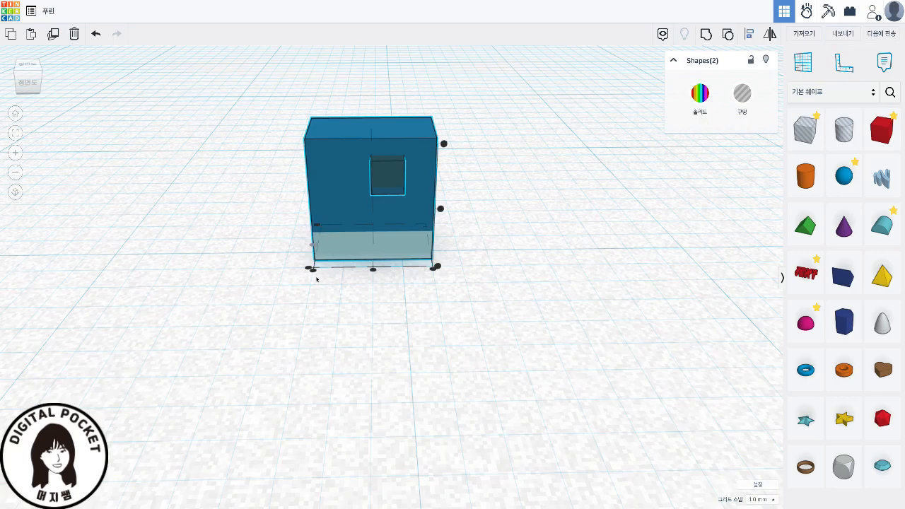
left_click(314, 271)
left_click(449, 330)
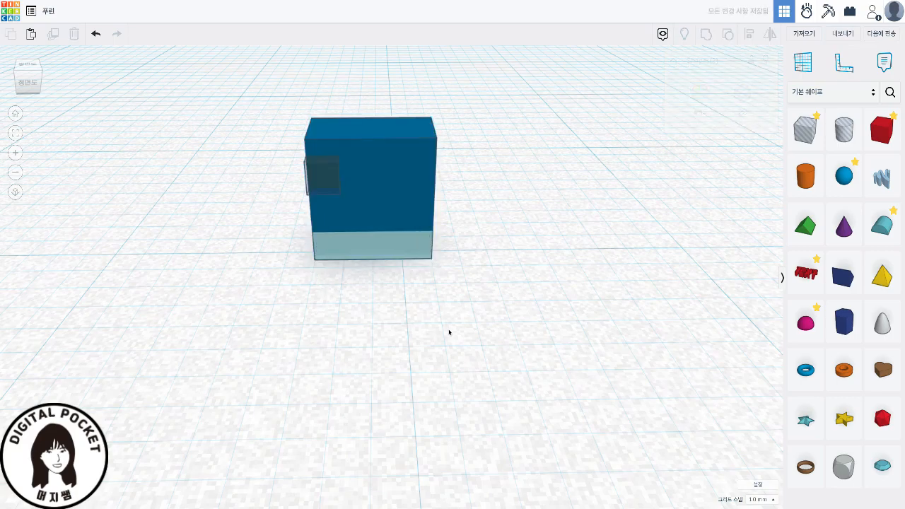
- Shift the hole box right by its own width, away from the block's left edge, and group it with the block to cut the opening
left_click(308, 185)
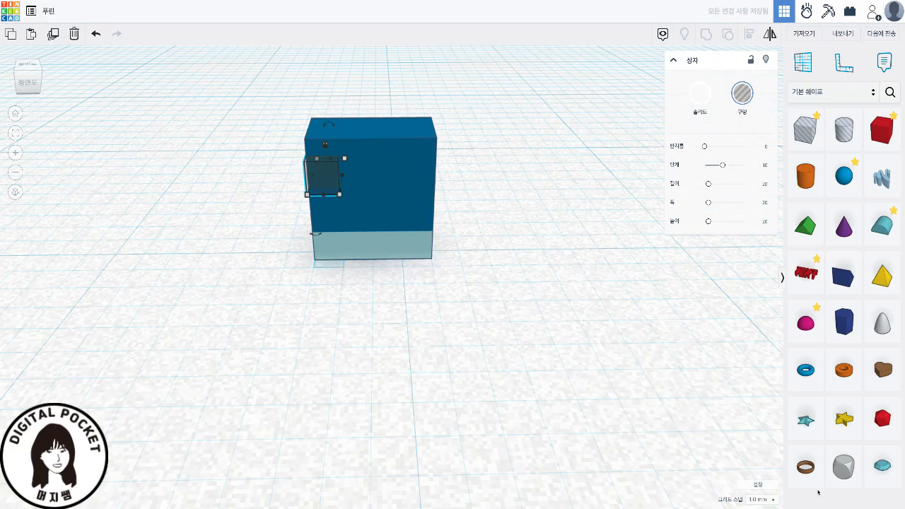
key("ctrl+z")
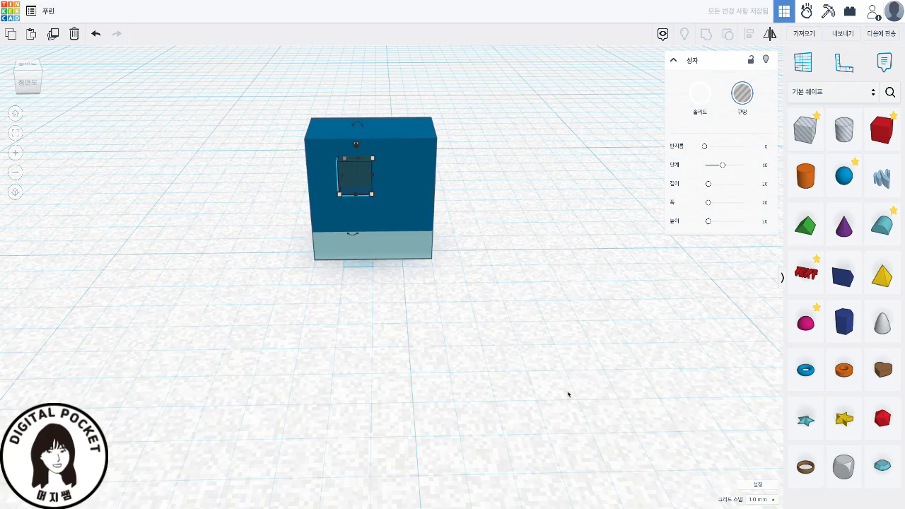
left_click_drag(270, 89, 485, 308)
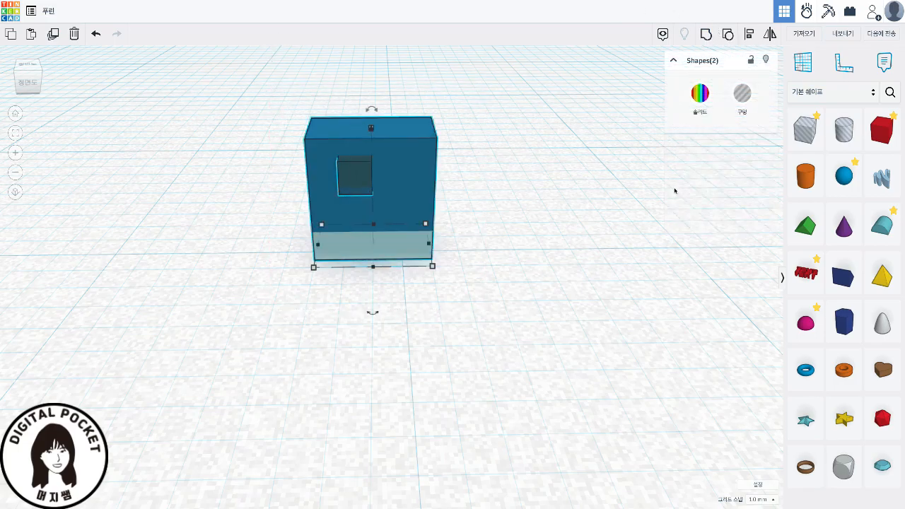
key("ctrl+g")
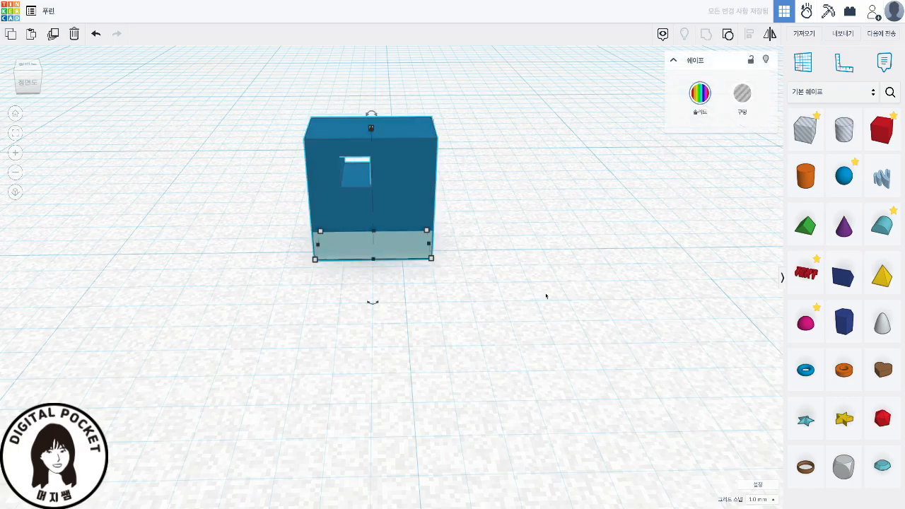
- Move the cut blue-turquoise block about 9 mm left and 2.5 mm in depth so it stands beside the first cut block
scroll(512, 323, "down", 5)
left_click_drag(354, 302, 383, 323)
left_click_drag(475, 304, 410, 316)
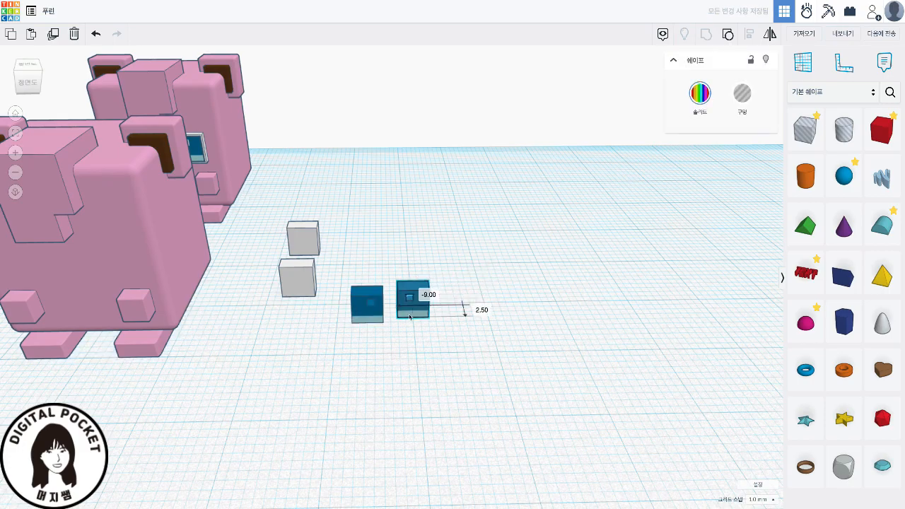
right_click_drag(466, 339, 462, 316)
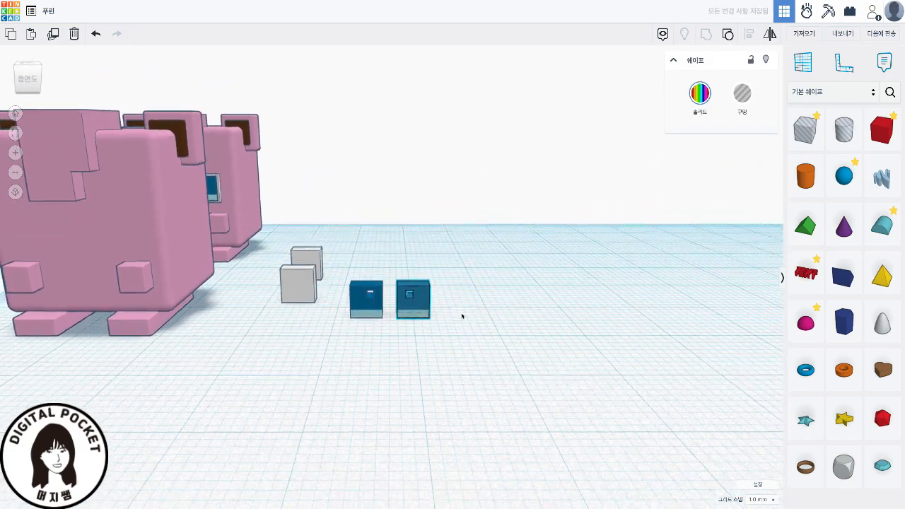
scroll(471, 328, "up", 5)
- Move the front white box nearer to the blue blocks, and place the finished pink character behind the eye parts as a reference
left_click_drag(99, 258, 105, 277)
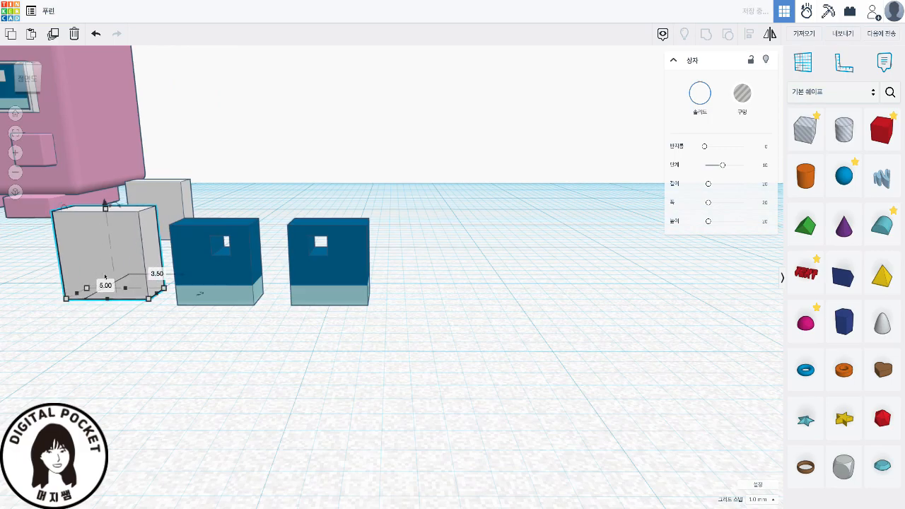
left_click_drag(122, 145, 446, 152)
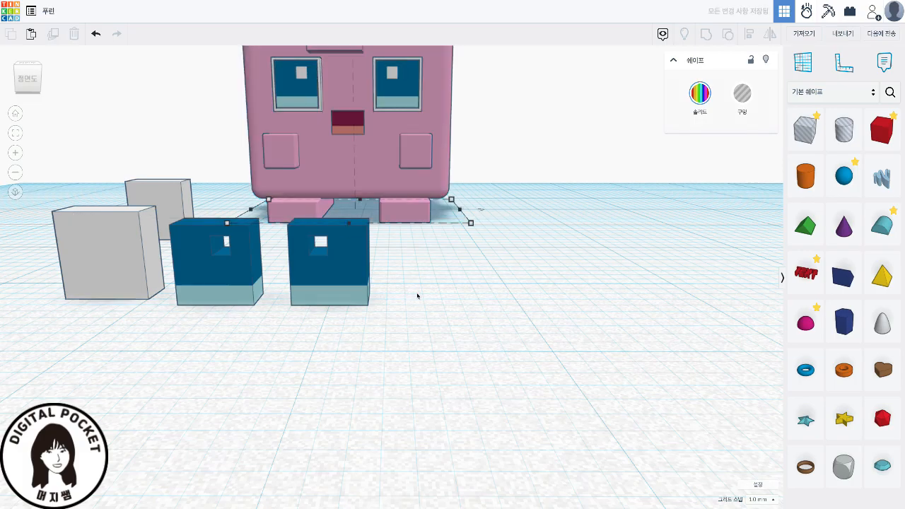
left_click(414, 299)
right_click_drag(412, 299, 412, 303)
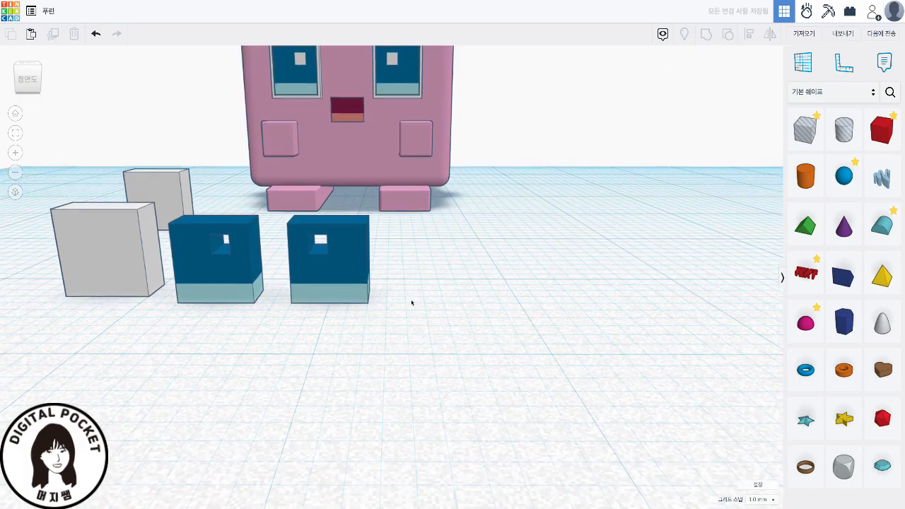
- Duplicate both cut blue-turquoise blocks together and place the copies to the right with a gap
left_click(353, 289)
left_click(198, 287)
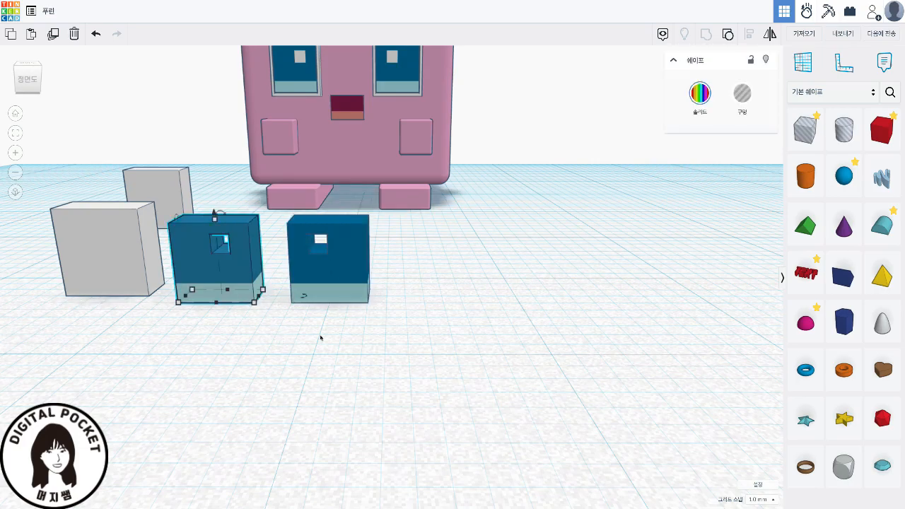
left_click(325, 297)
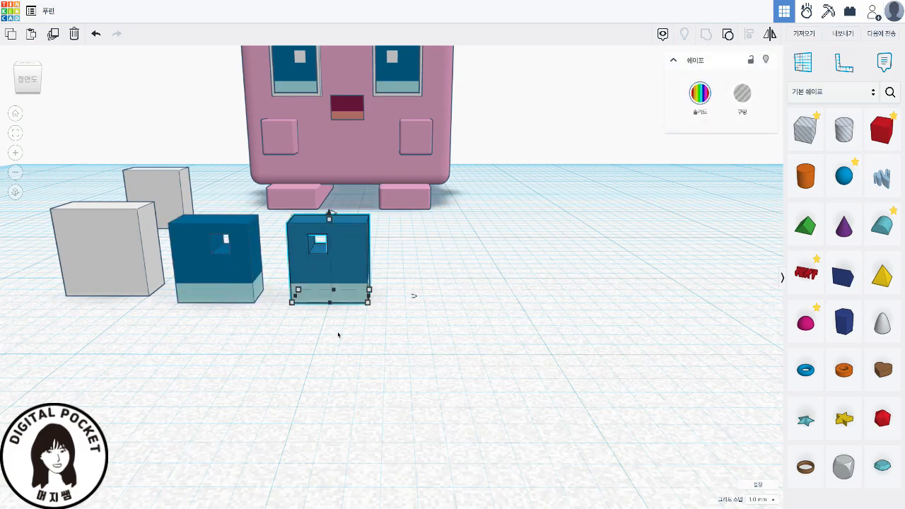
left_click(253, 281, "shift")
key("ctrl+d")
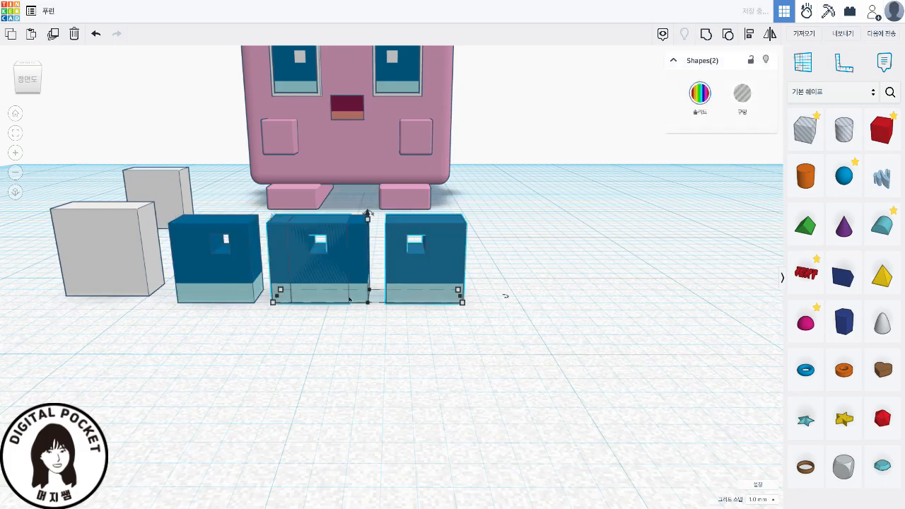
left_click_drag(393, 309, 591, 288)
- Turn both duplicated eye blocks into hole shapes
left_click(432, 347)
left_click(466, 279)
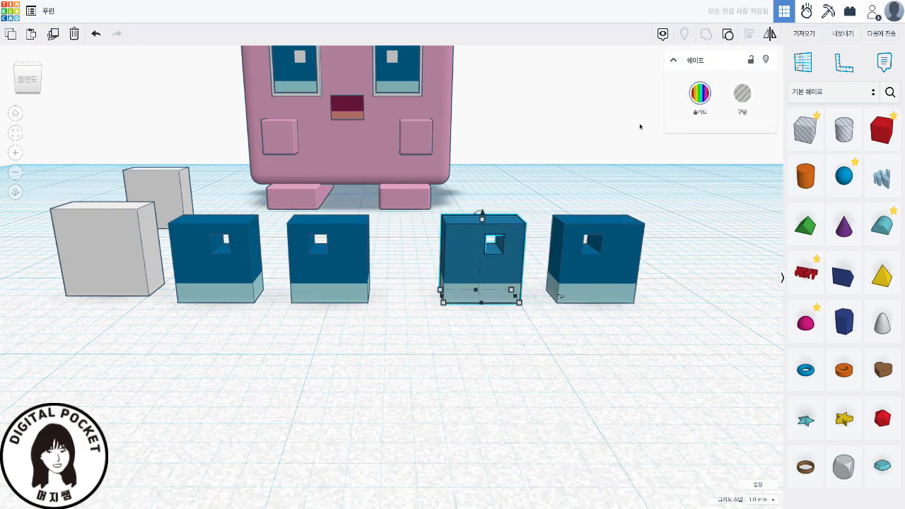
left_click(742, 95)
left_click(597, 269)
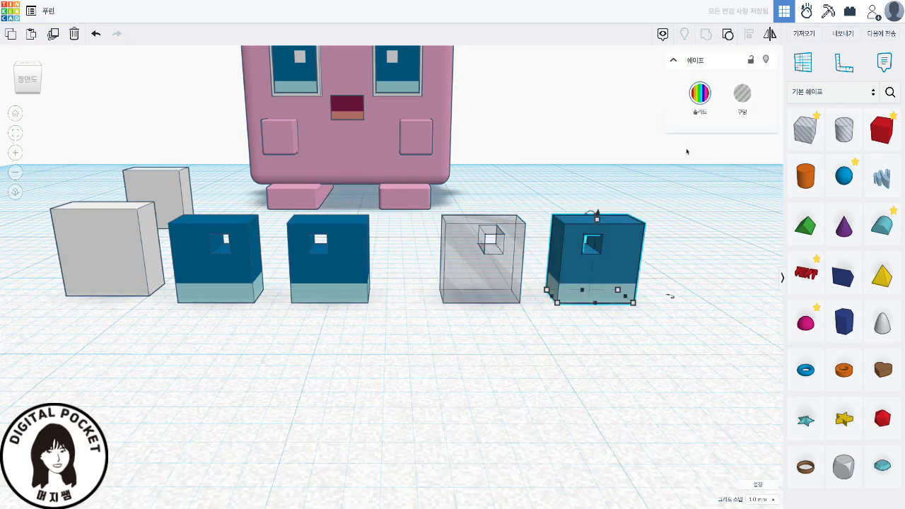
left_click(741, 103)
left_click(551, 410)
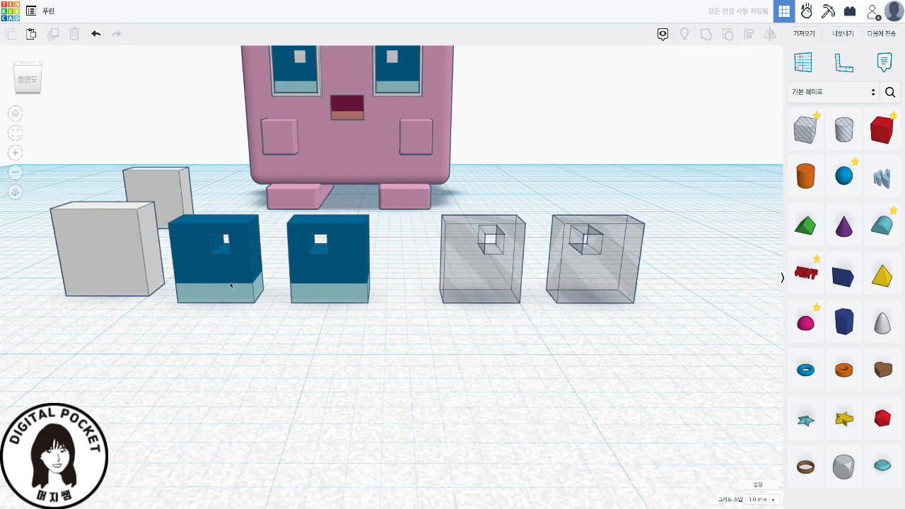
- Place each white box in front with a hole block beside it, and hide the pink character and both blue-turquoise blocks
left_click_drag(157, 199, 463, 330)
left_click_drag(101, 258, 224, 353)
left_click_drag(400, 394, 608, 400)
left_click_drag(468, 297, 363, 398)
middle_click_drag(549, 429, 488, 412)
left_click_drag(580, 225, 736, 297)
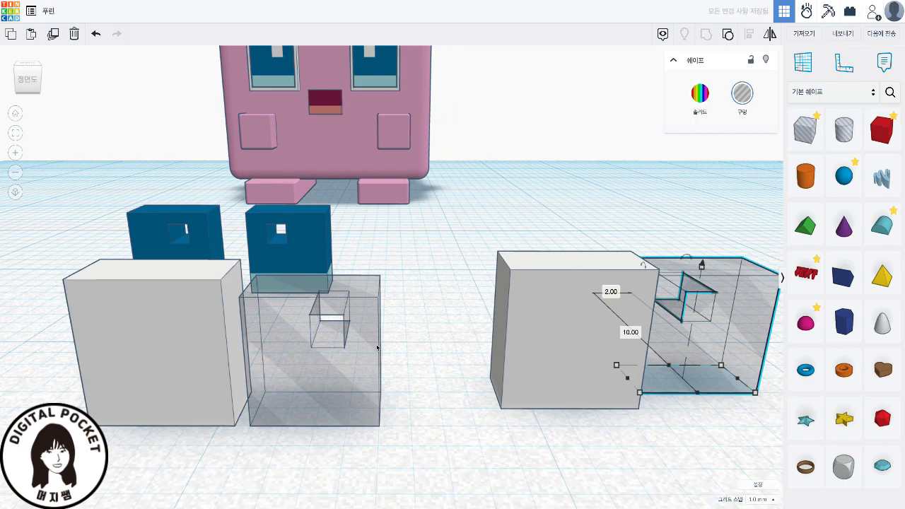
left_click_drag(186, 161, 481, 211)
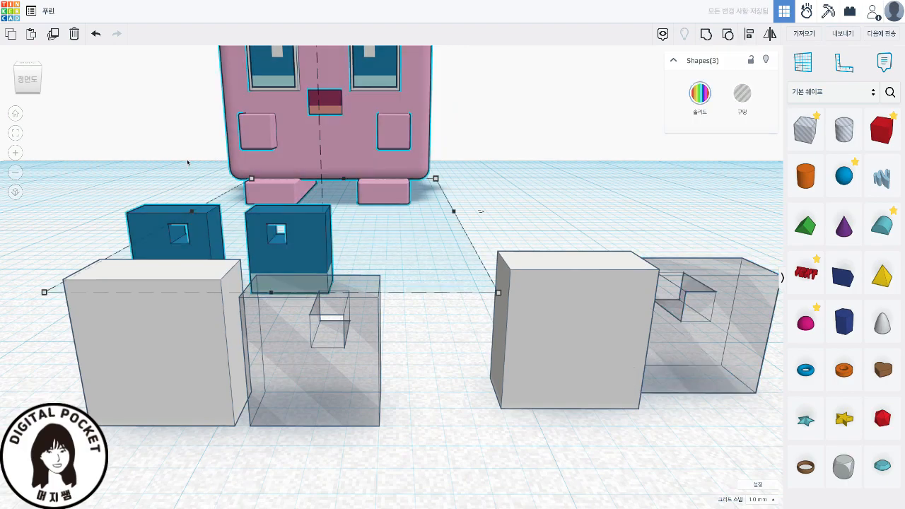
key("Delete")
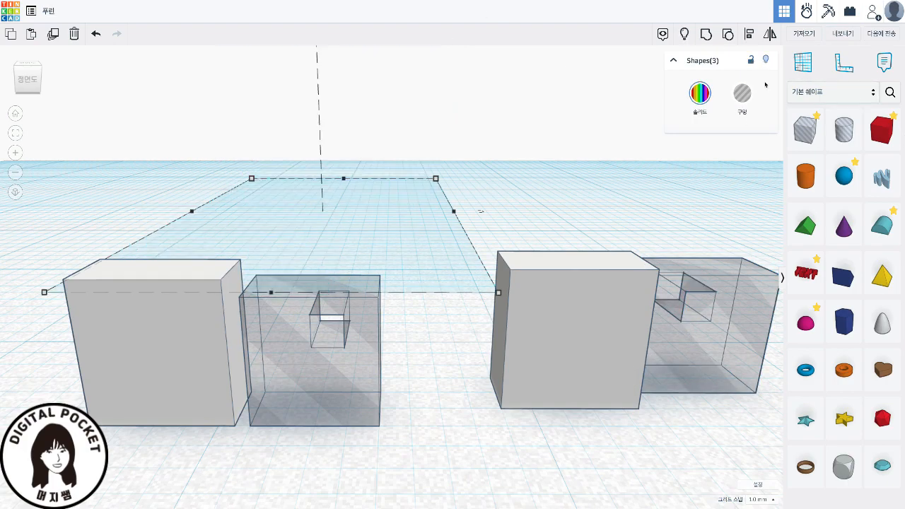
- Cut the left white box into a frame by centering and grouping its hole block, and move it about 9.75 mm left and 17 mm back
left_click_drag(381, 460, 71, 297)
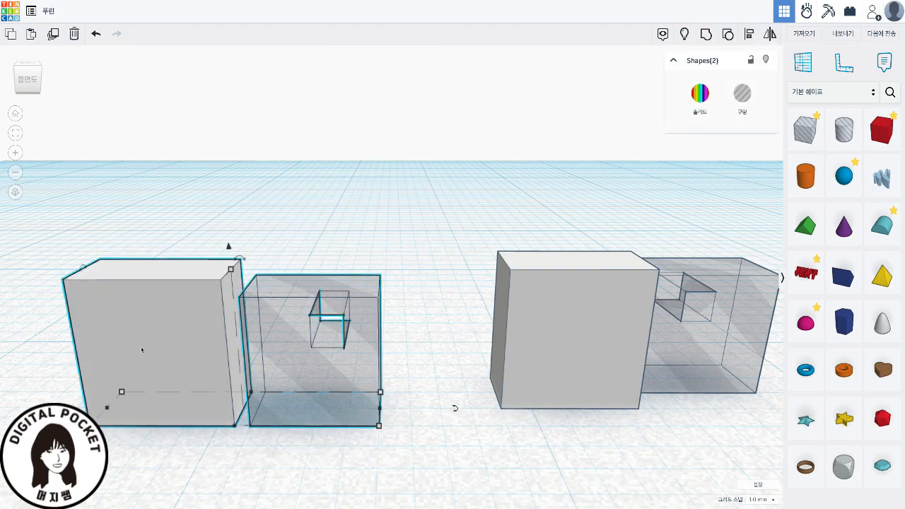
key("l")
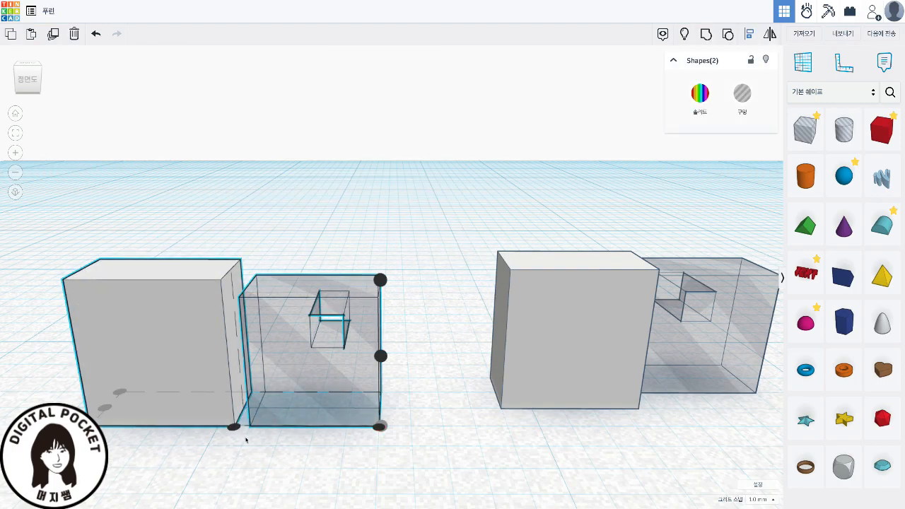
left_click(234, 427)
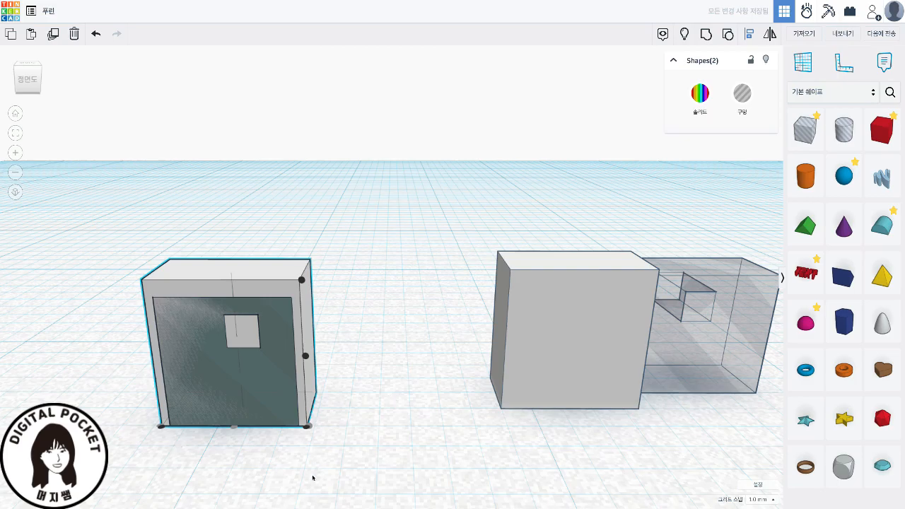
middle_click_drag(262, 458, 414, 451)
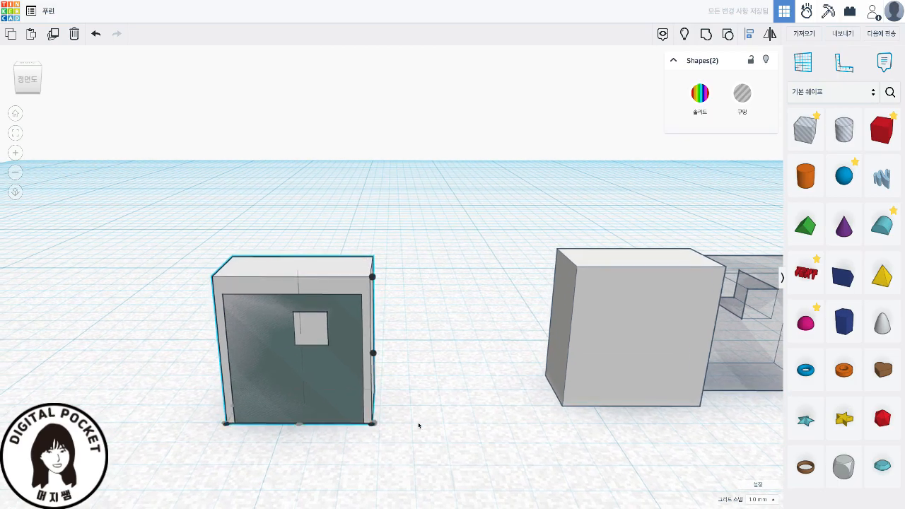
left_click(374, 353)
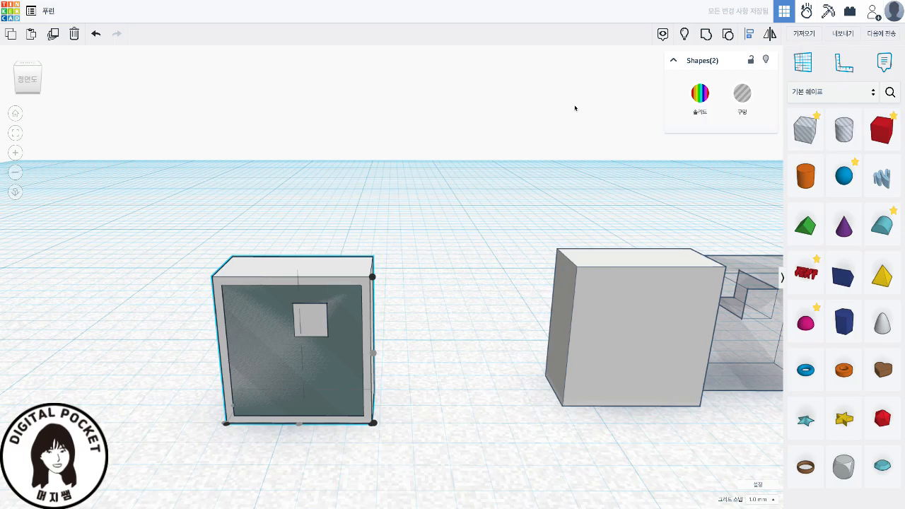
key("ctrl+g")
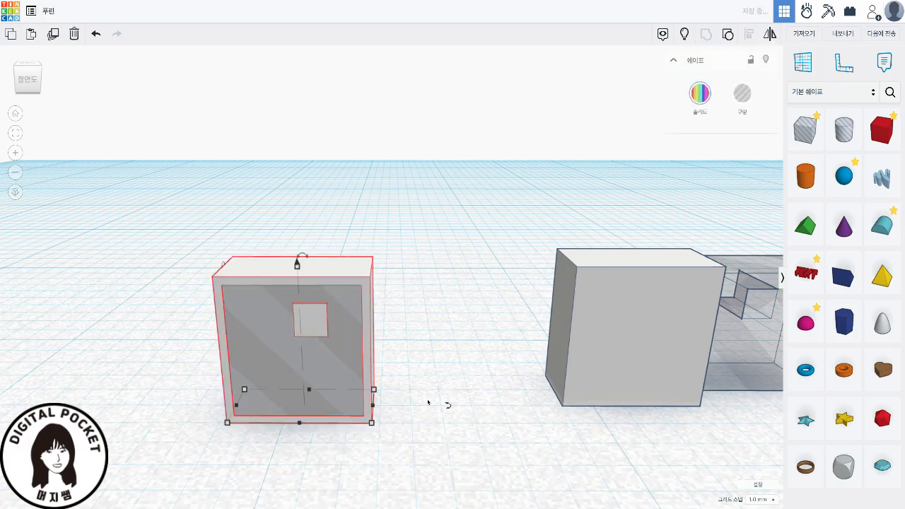
left_click_drag(315, 354, 207, 260)
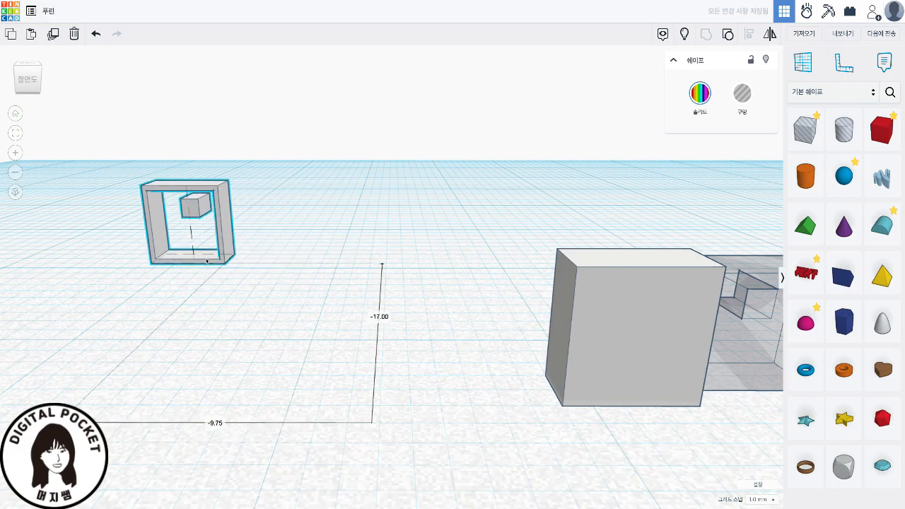
- Cut the other white box into a frame by centering and grouping its hole block, and bring the first frame forward beside it
middle_click_drag(452, 418, 24, 298)
middle_click_drag(731, 403, 276, 388)
left_click_drag(616, 403, 364, 201)
key("l")
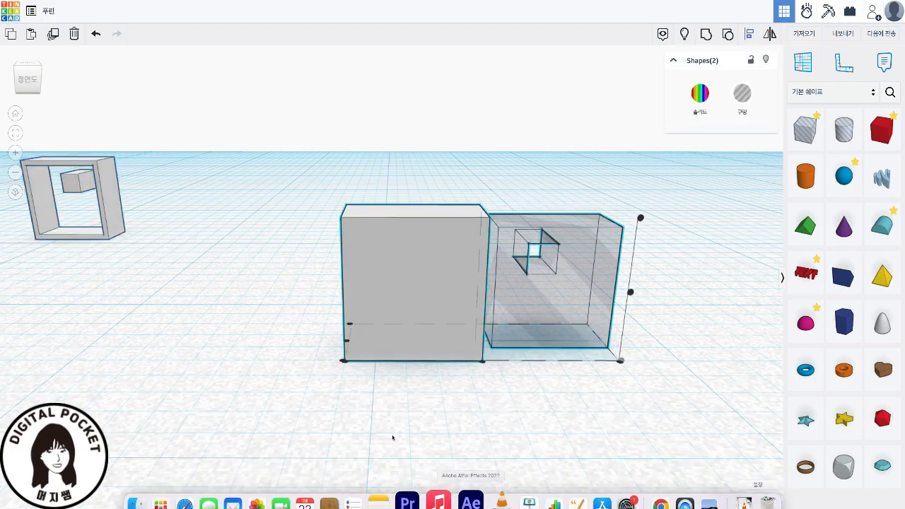
left_click(482, 362)
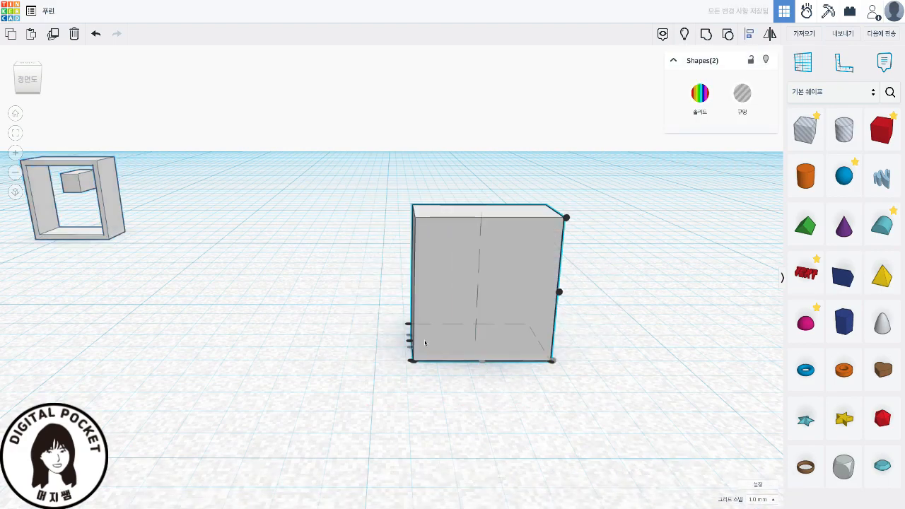
left_click(555, 286)
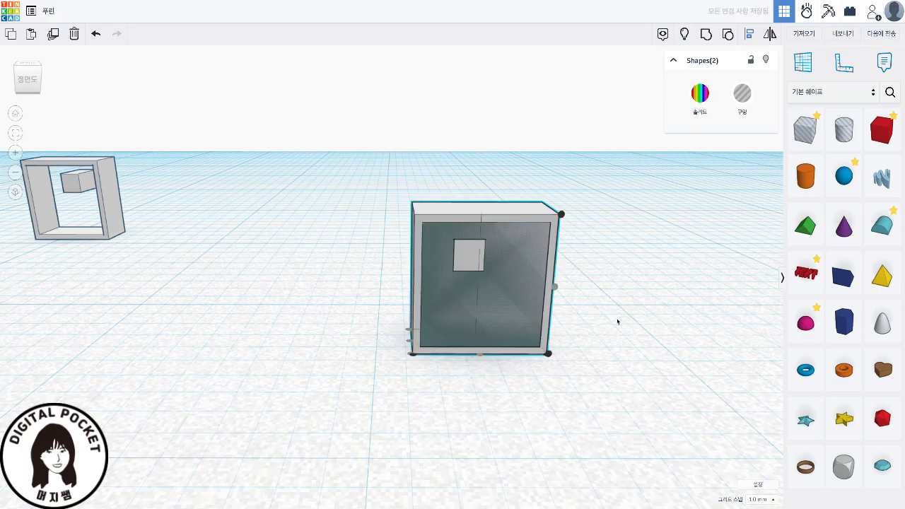
key("ctrl+g")
left_click_drag(115, 216, 313, 309)
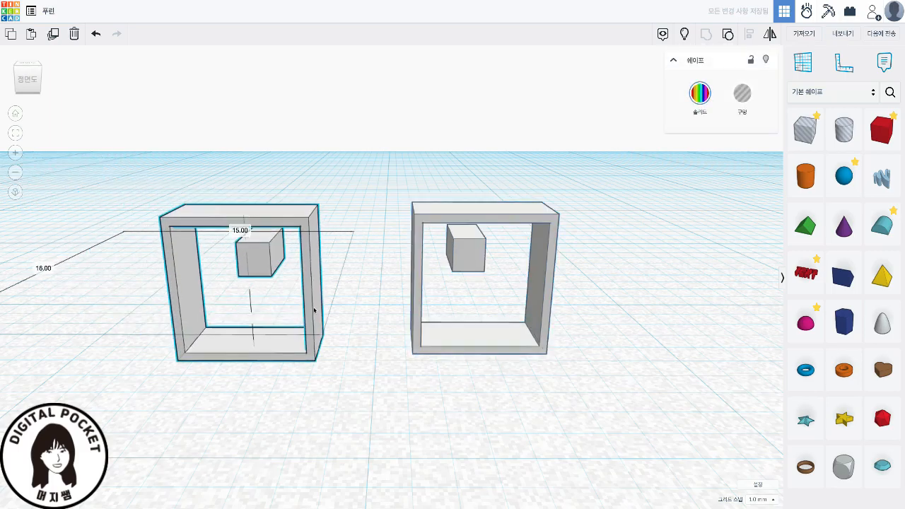
- Show all hidden objects and place each blue-turquoise block behind its matching white frame
left_click(683, 36)
left_click_drag(187, 192, 467, 215)
left_click_drag(95, 242, 250, 287)
- Center the left blue-turquoise block inside its white frame on all axes and group them into one eye, and move that eye left
left_click_drag(119, 226, 358, 410)
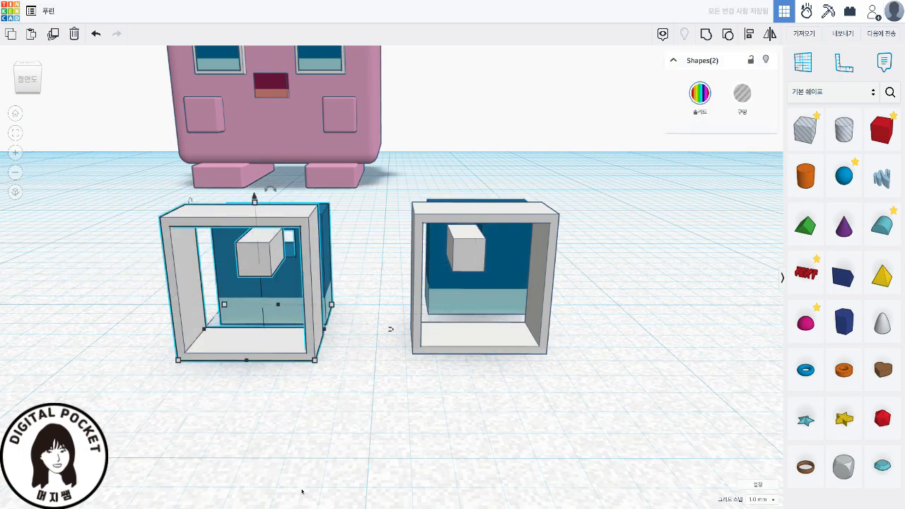
key("l")
left_click(246, 362)
left_click(203, 330)
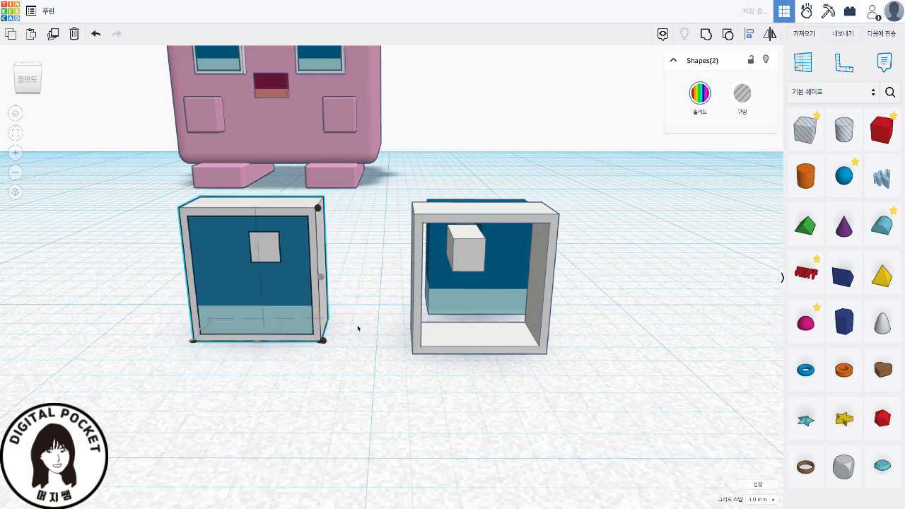
key("ctrl+g")
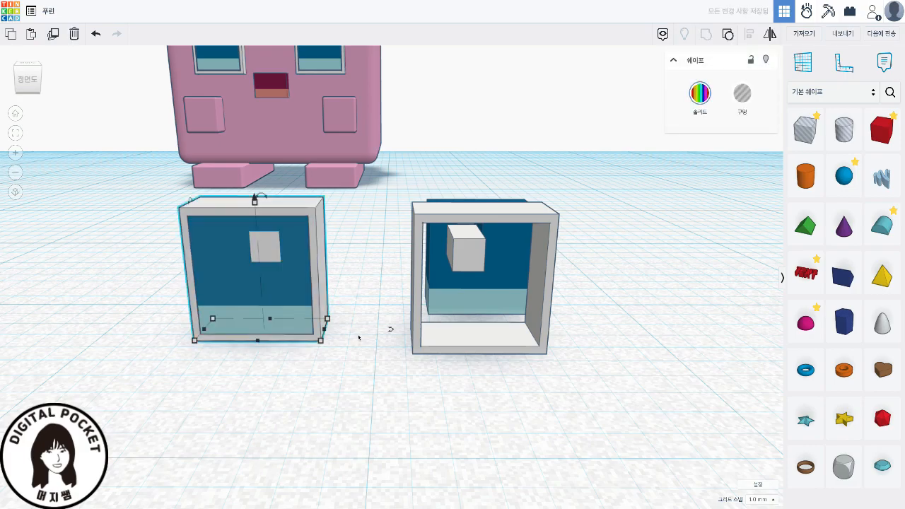
left_click_drag(275, 299, 179, 265)
- Center the right blue-turquoise block inside its white frame and group them into one eye, and place both eyes side by side
left_click_drag(570, 367, 445, 159)
left_click_drag(485, 355, 476, 332)
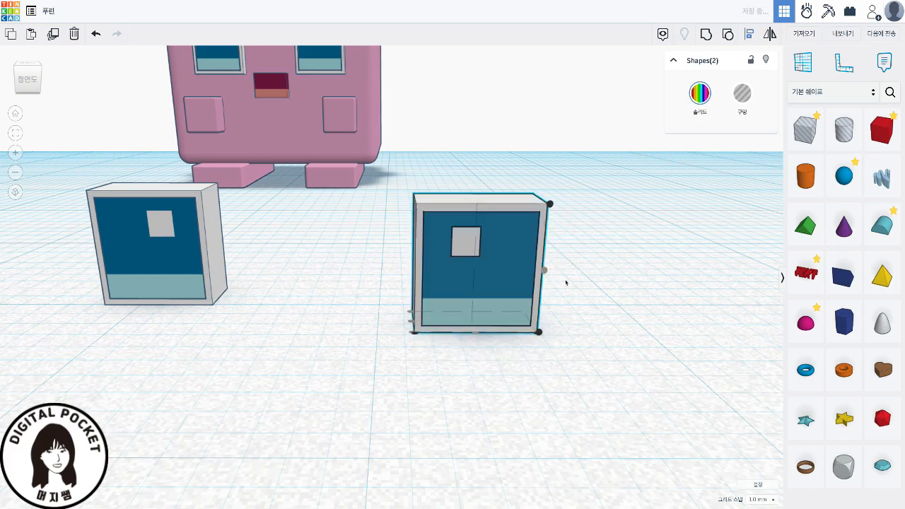
key("ctrl+g")
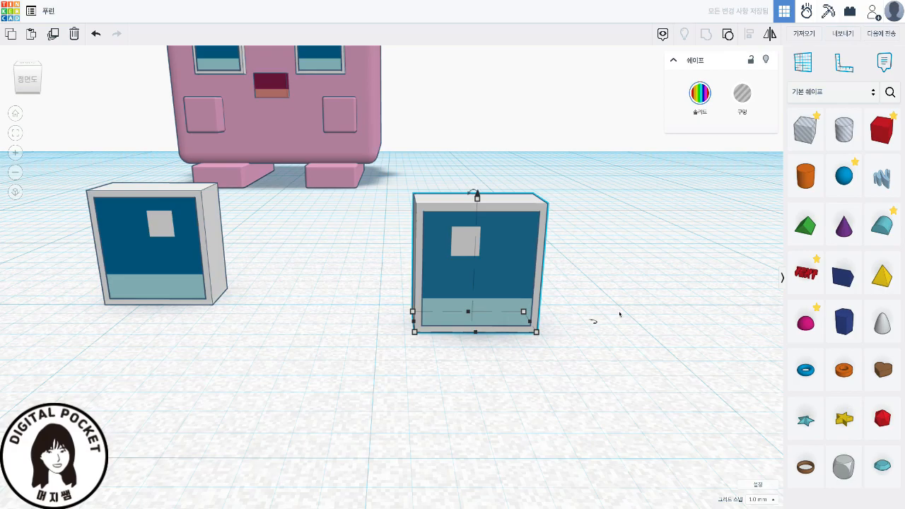
left_click_drag(154, 270, 265, 297)
left_click_drag(483, 323, 440, 326)
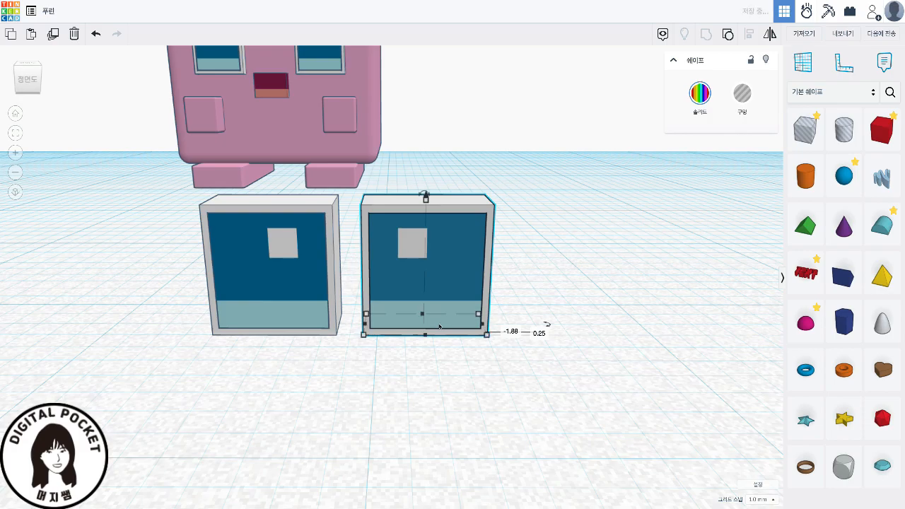
- Move the right eye further right to leave a wide gap between the two eyes, and group both eyes together
left_click(365, 351)
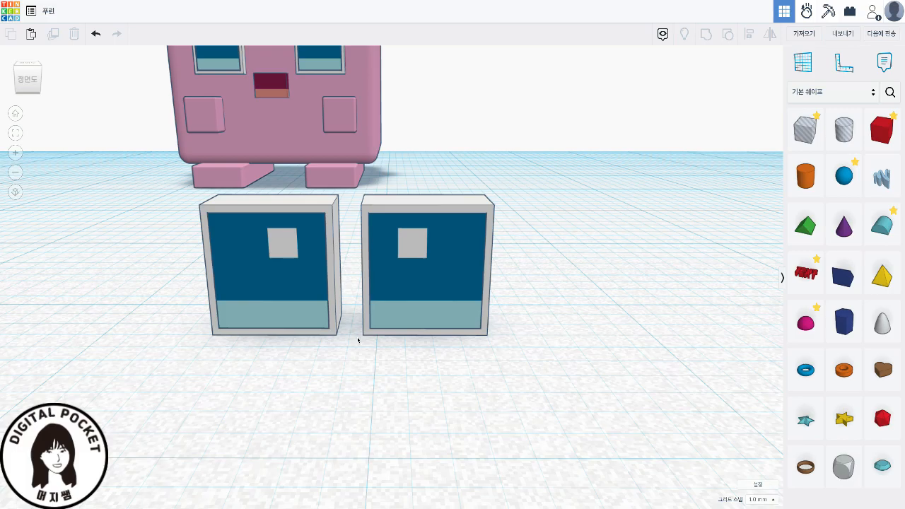
left_click(431, 318)
key("Left")
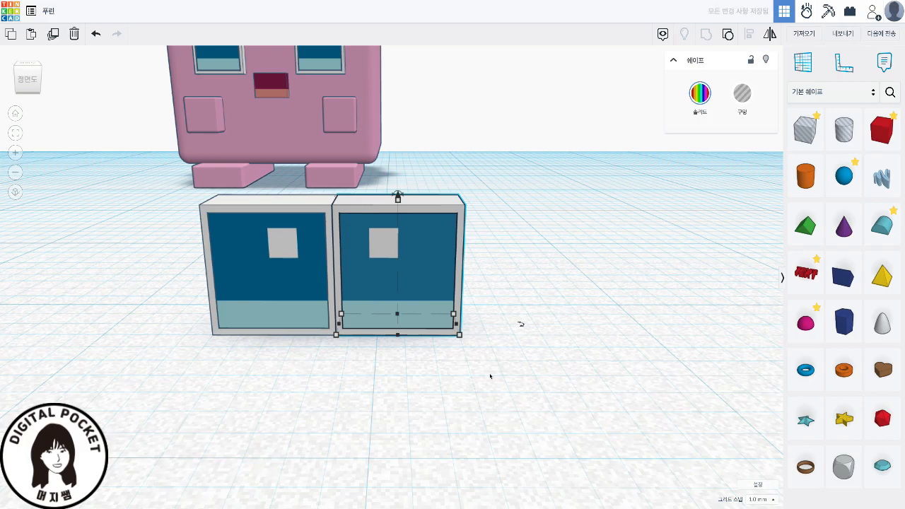
key("Right")
key("Right")
key("Right")
key("Right")
key("Right")
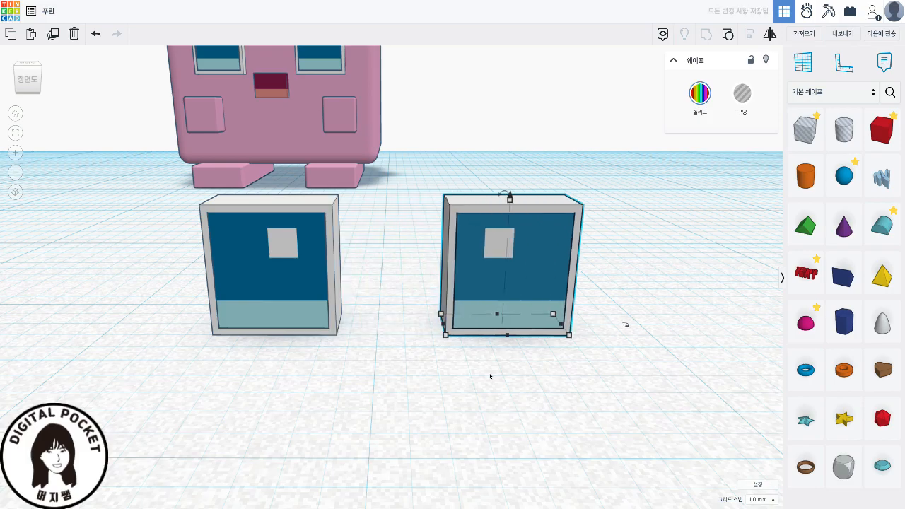
left_click_drag(548, 354, 260, 298)
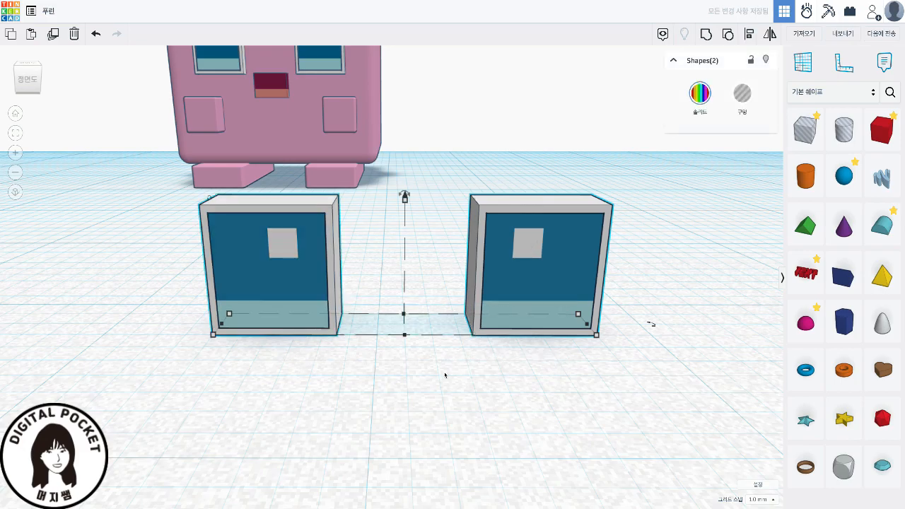
key("ctrl+g")
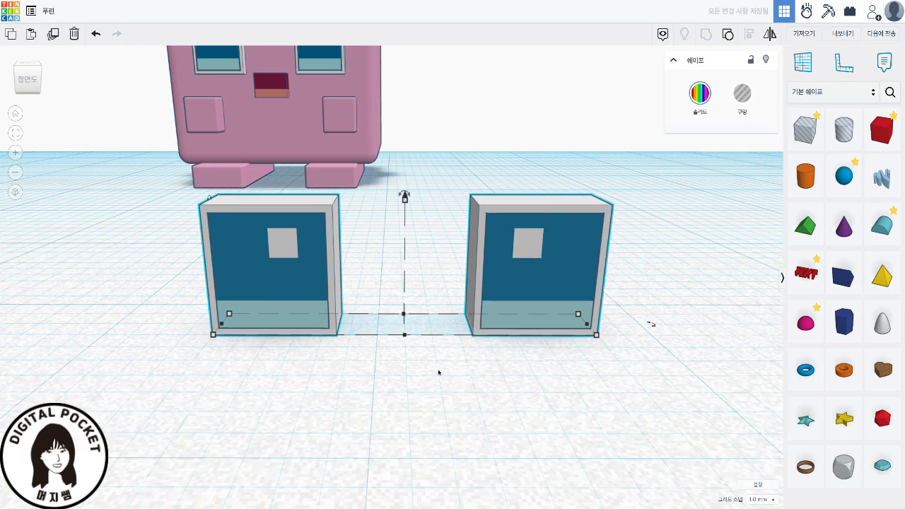
- Raise the grouped eyes and place them in front of the face of the unfinished character on the left
scroll(438, 372, "down", 5)
left_click_drag(432, 319, 433, 266)
left_click_drag(460, 293, 215, 289)
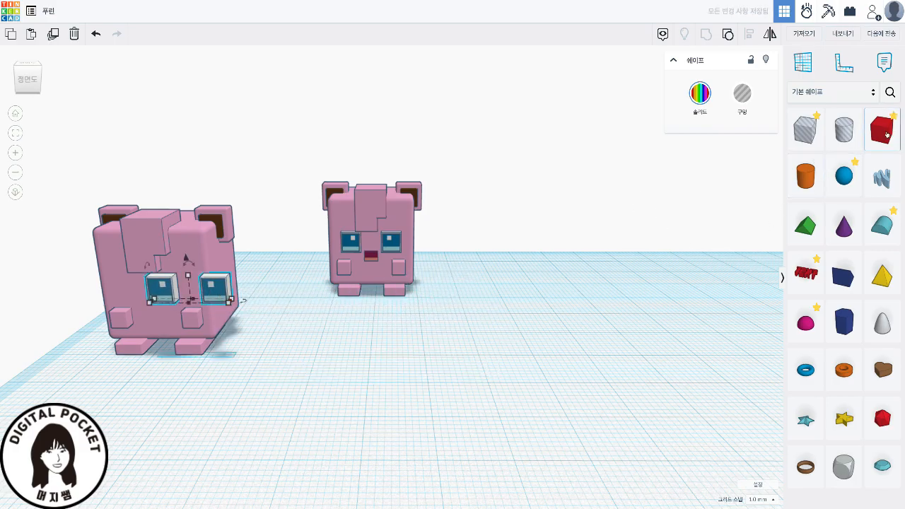
- Add a box to the workplane in front of the finished character and color it light salmon
left_click_drag(882, 129, 479, 396)
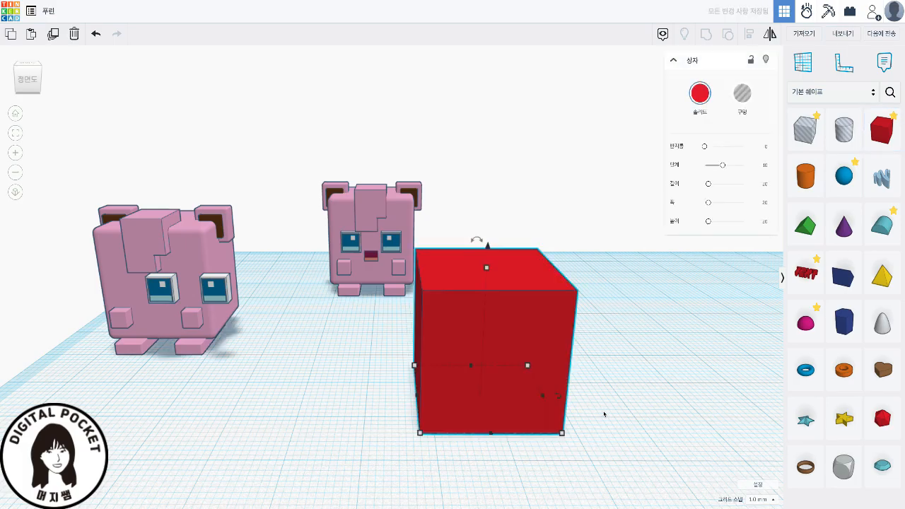
middle_click_drag(605, 408, 384, 398)
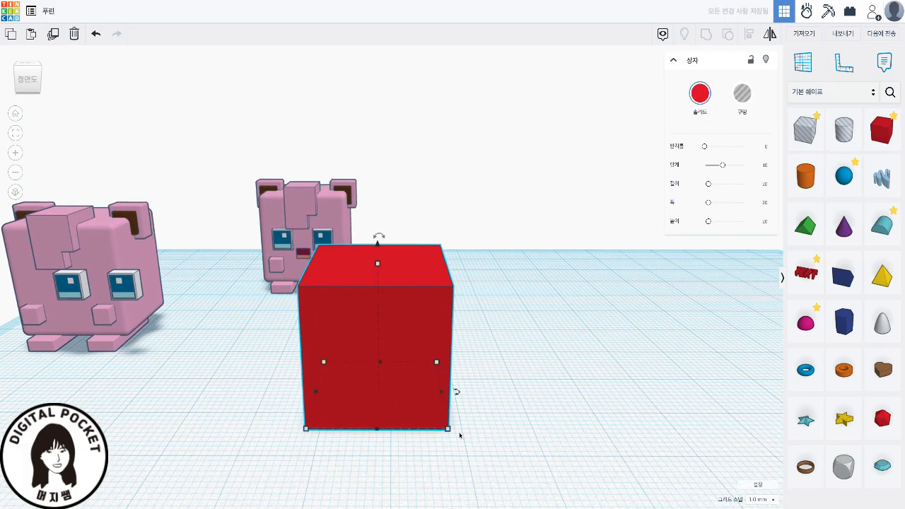
left_click(699, 94)
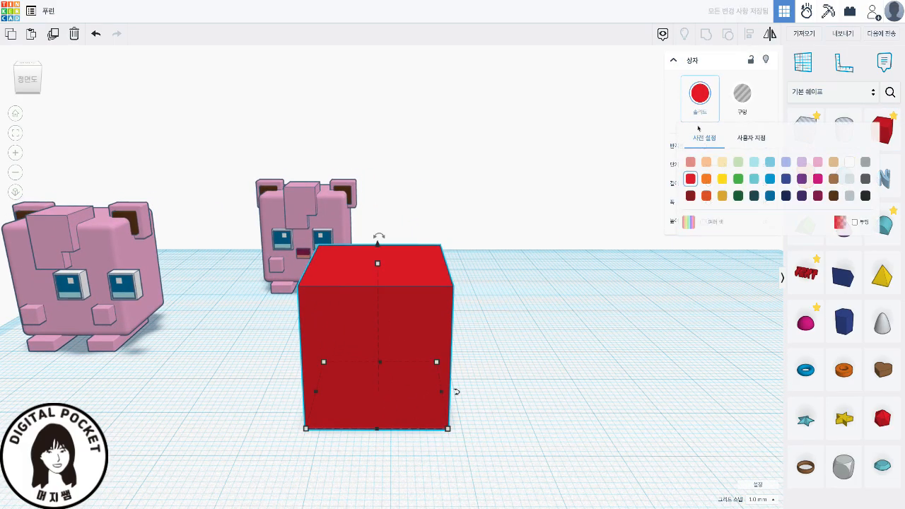
left_click(696, 162)
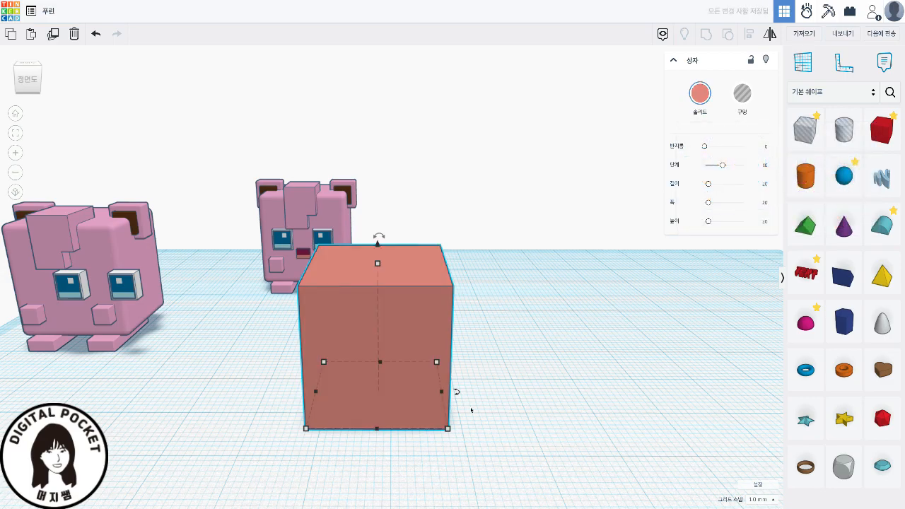
- Resize the salmon box to 3 mm wide, 2 mm deep and 0.7 mm high
left_click(375, 454)
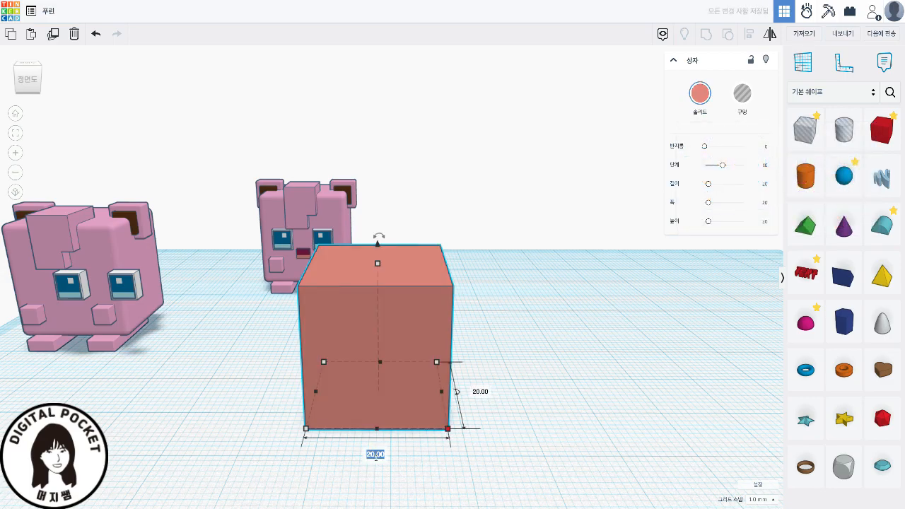
type("3")
key("Tab")
type("2")
key("Return")
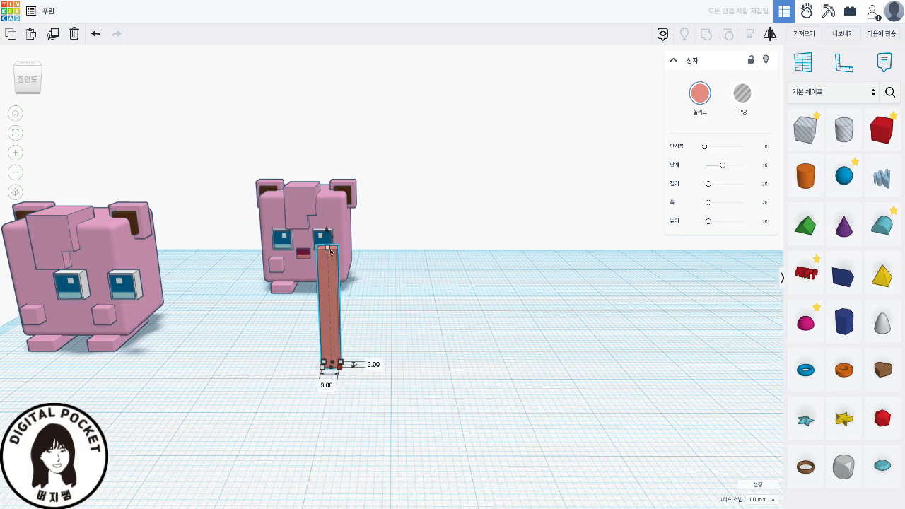
left_click(327, 248)
left_click(366, 308)
type("0.7")
key("Return")
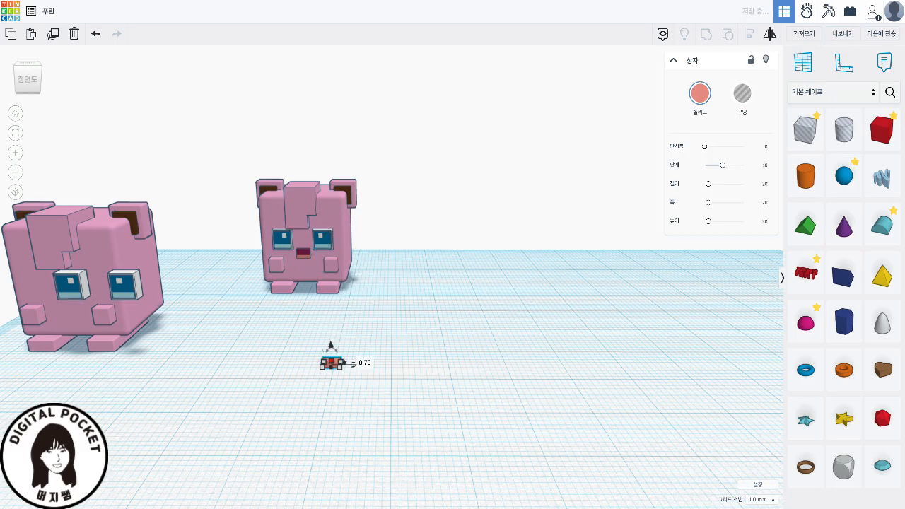
- Duplicate the salmon box, place the copy to its left and color it dark magenta
key("f")
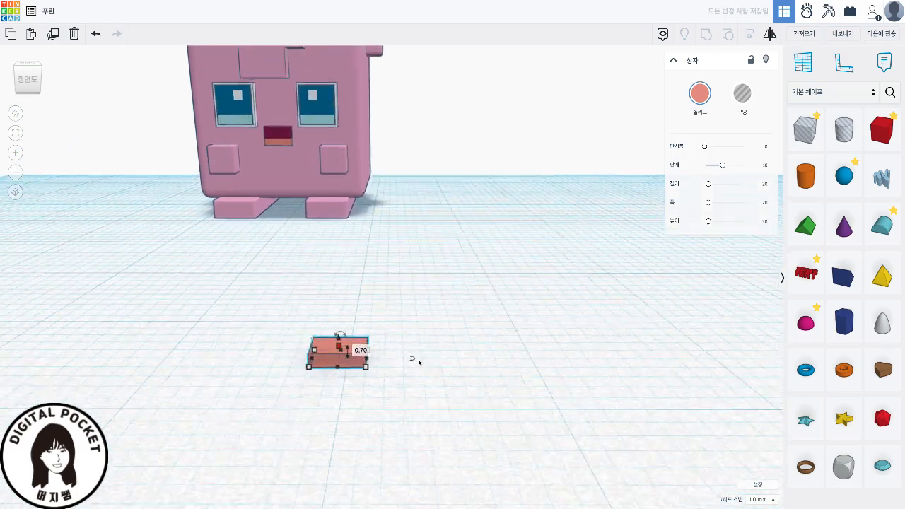
scroll(553, 420, "down", 5)
right_click_drag(553, 421, 567, 433)
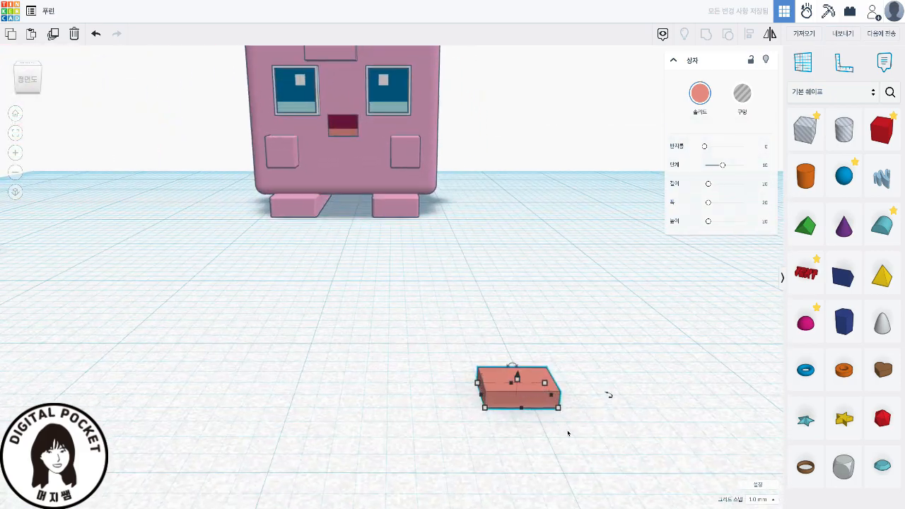
middle_click_drag(396, 426, 289, 424)
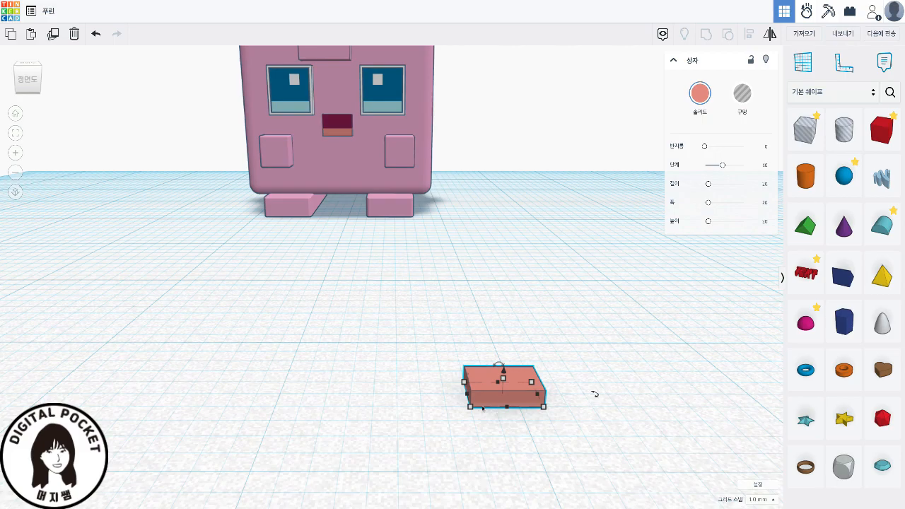
key("ctrl+v")
left_click_drag(561, 402, 344, 403)
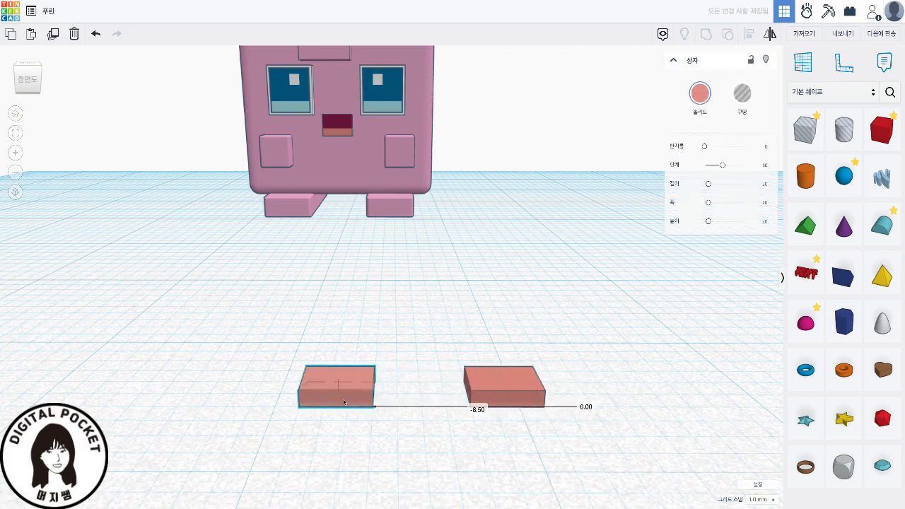
left_click(700, 93)
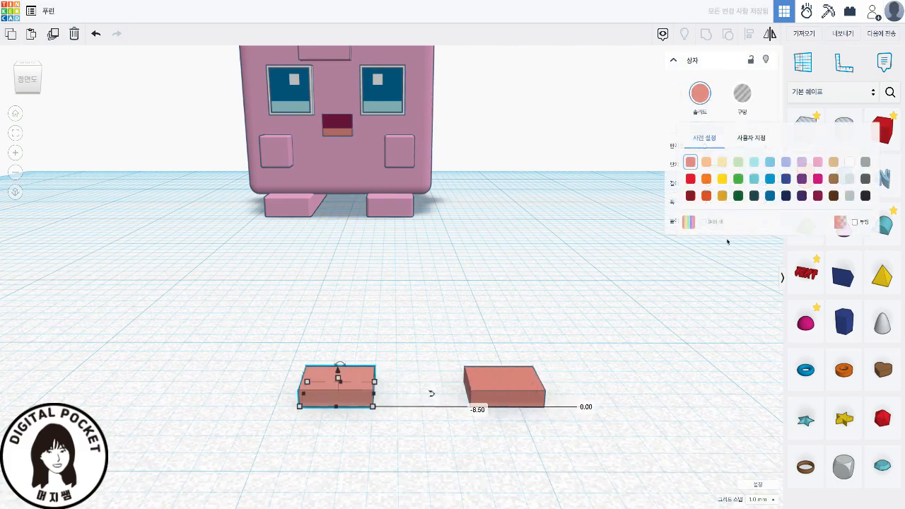
left_click(817, 196)
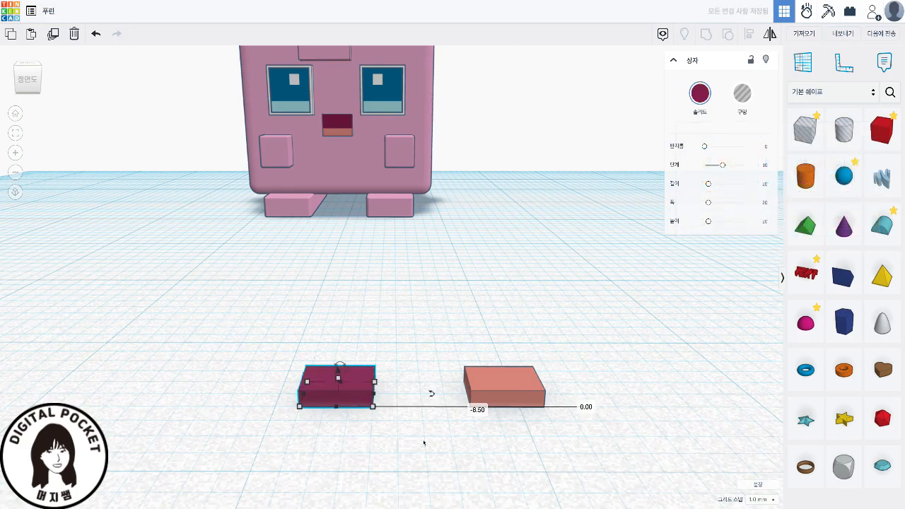
- Set the dark magenta box's height to 1.3 mm, move it closer to the salmon box and raise it 0.7 mm above the workplane
left_click(351, 386)
type("1.3")
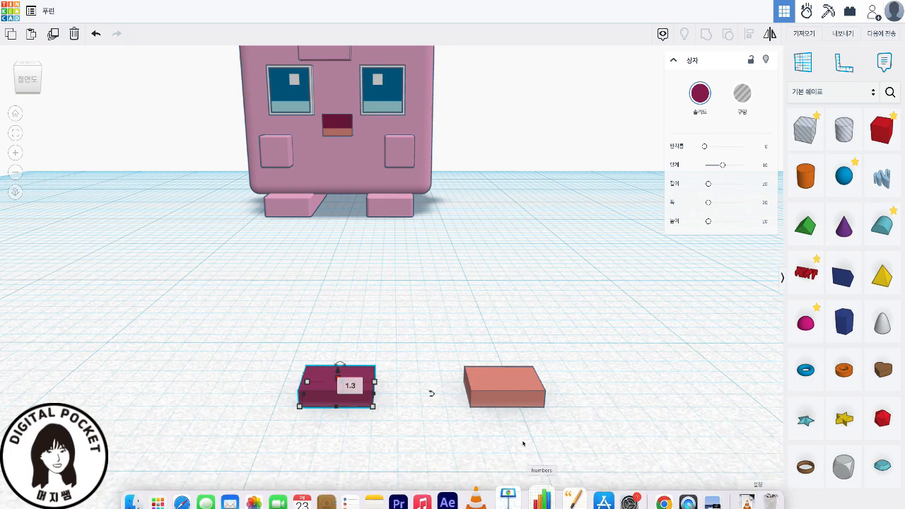
key("Return")
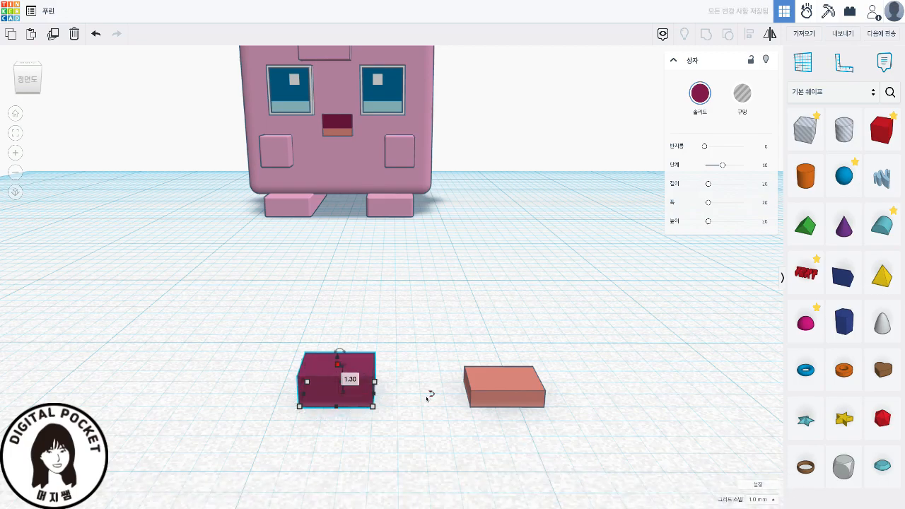
left_click(418, 444)
left_click_drag(348, 397, 387, 395)
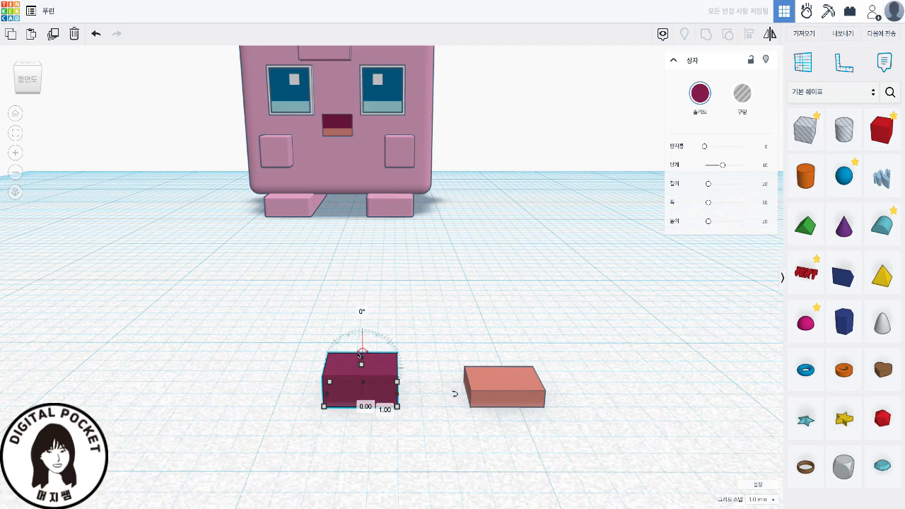
left_click_drag(361, 358, 361, 337)
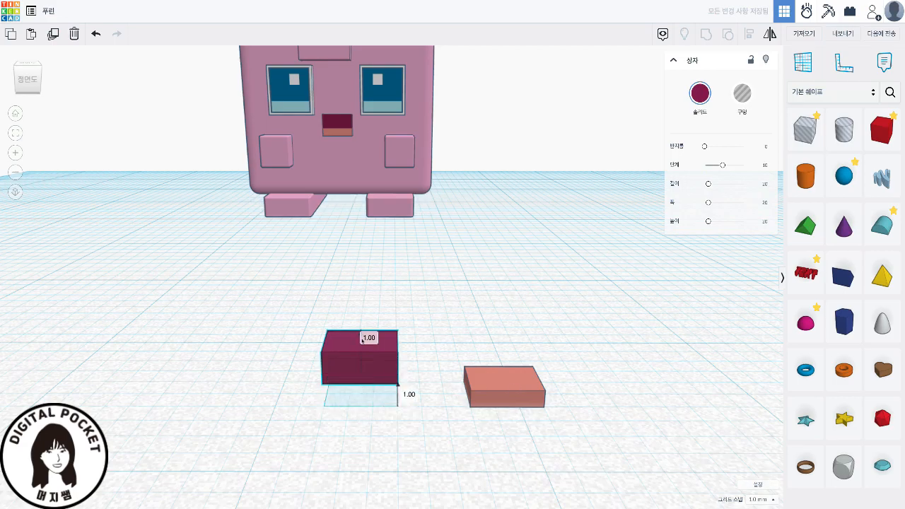
left_click(409, 396)
type("0.7")
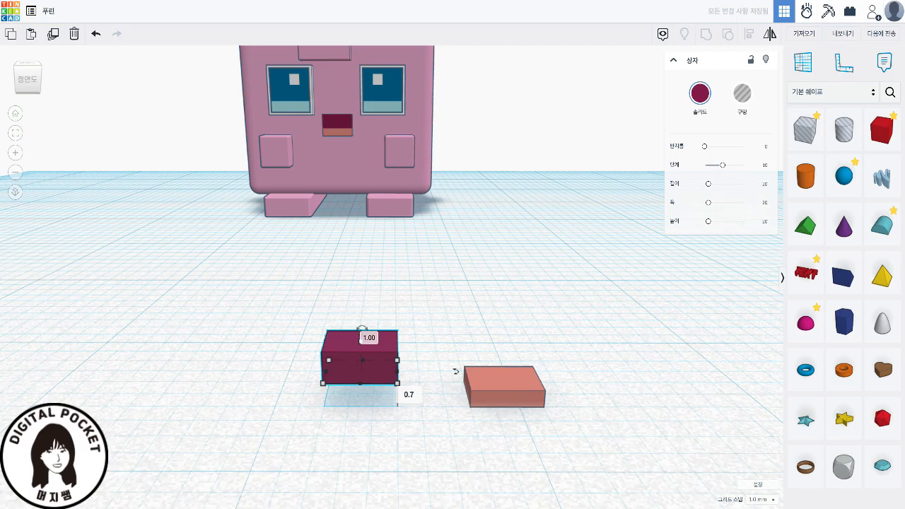
key("Return")
- Center the dark magenta and salmon boxes on each other along the width and group them into a mouth
left_click_drag(280, 308, 591, 448)
scroll(613, 453, "down", 1)
key("l")
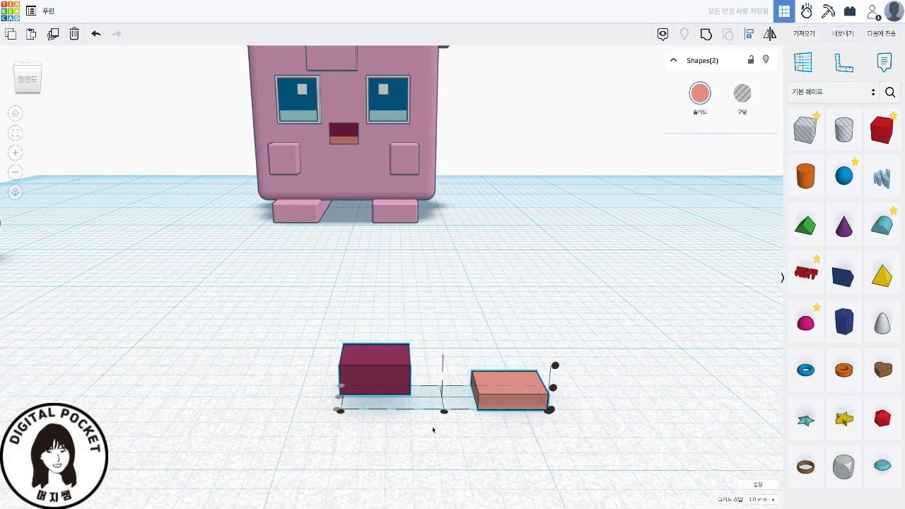
left_click(444, 411)
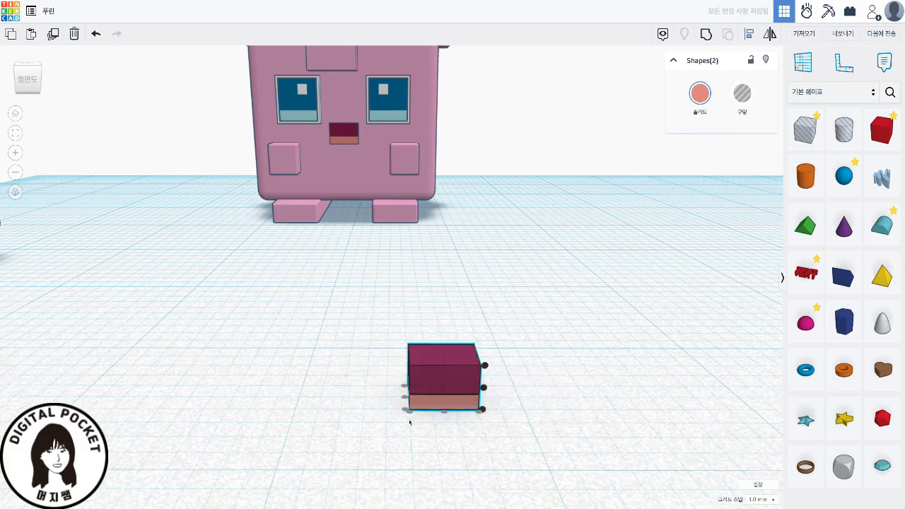
key("ctrl+g")
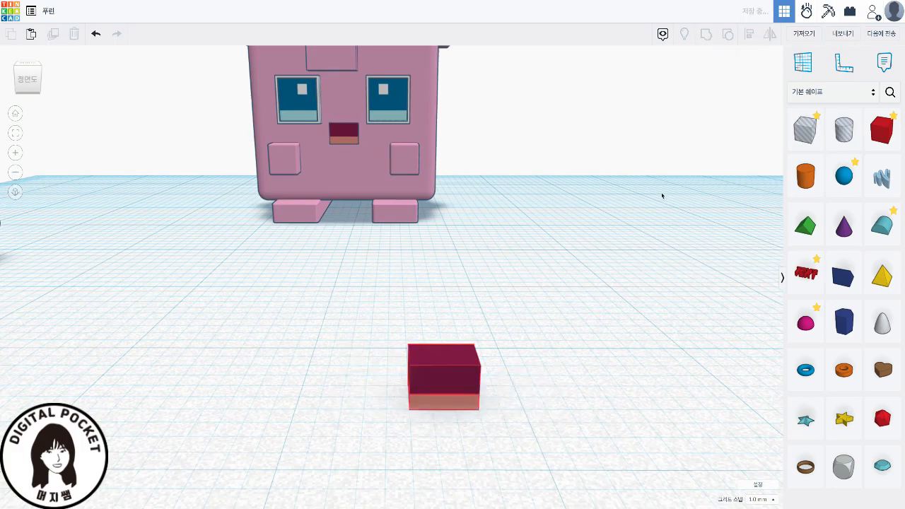
- Turn on multicolor for the grouped mouth so both parts keep their original colors
left_click(704, 98)
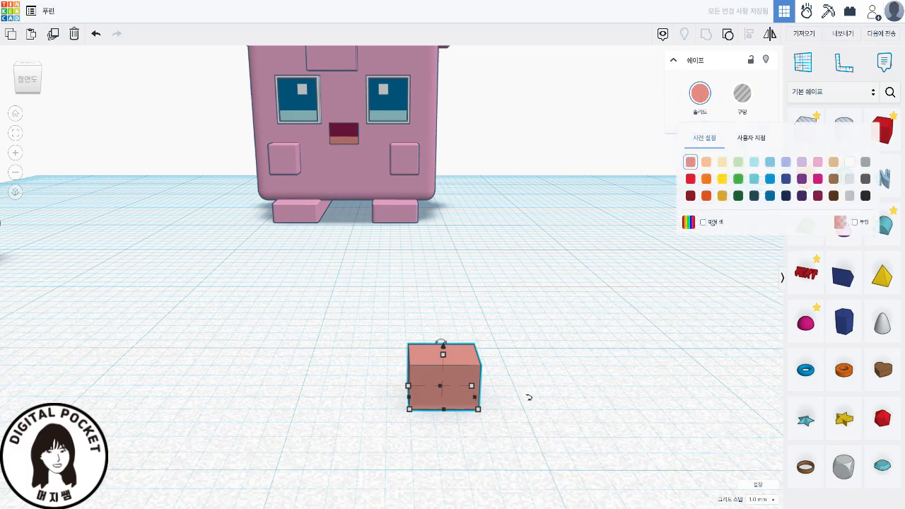
left_click(710, 221)
left_click(584, 375)
mouse_move(584, 375)
right_mouse_down()
mouse_move(450, 356)
mouse_move(573, 379)
right_mouse_up()
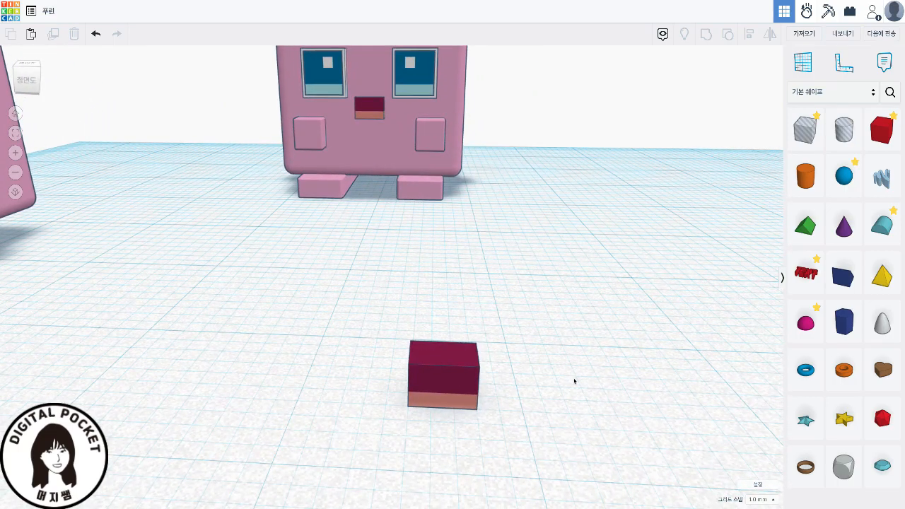
- Lift the mouth 8 mm above the workplane
left_click(435, 369)
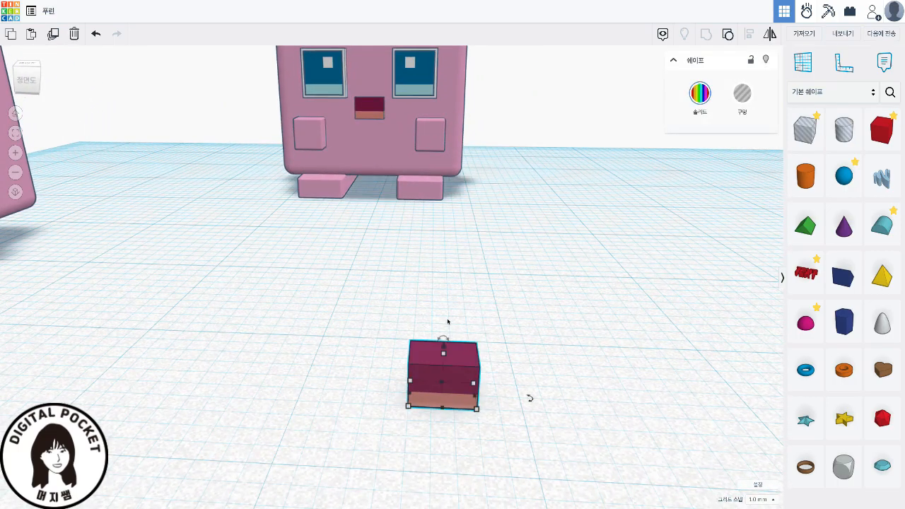
left_click_drag(444, 347, 451, 152)
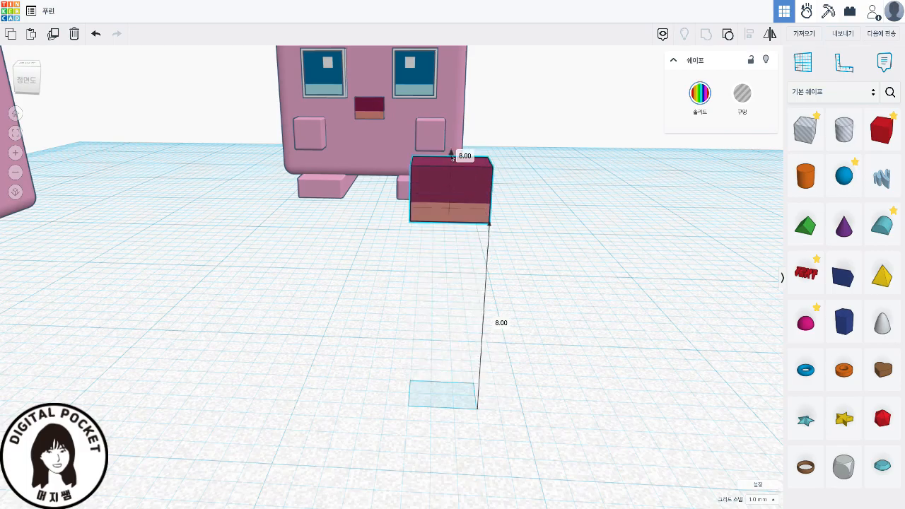
left_click(611, 419)
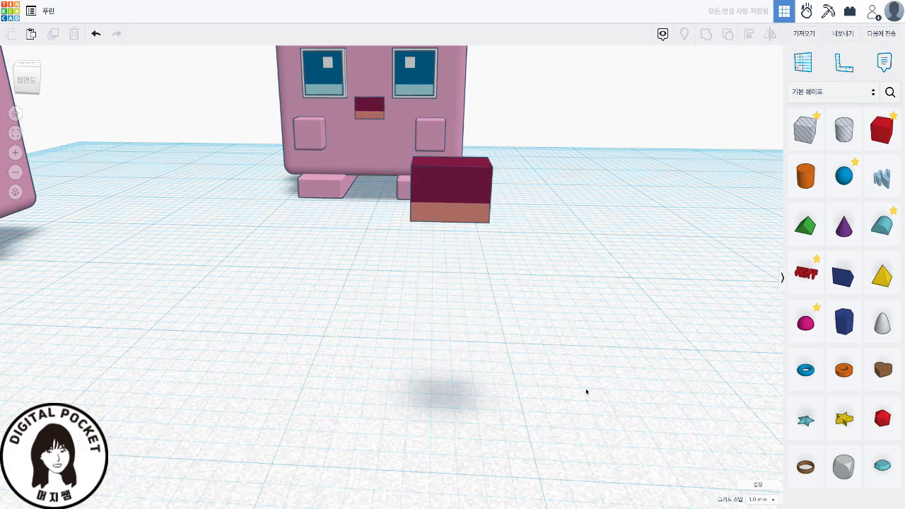
- Move the finished reference character to the back left and the faceless body over to the right, behind the mouth
scroll(586, 391, "down", 5)
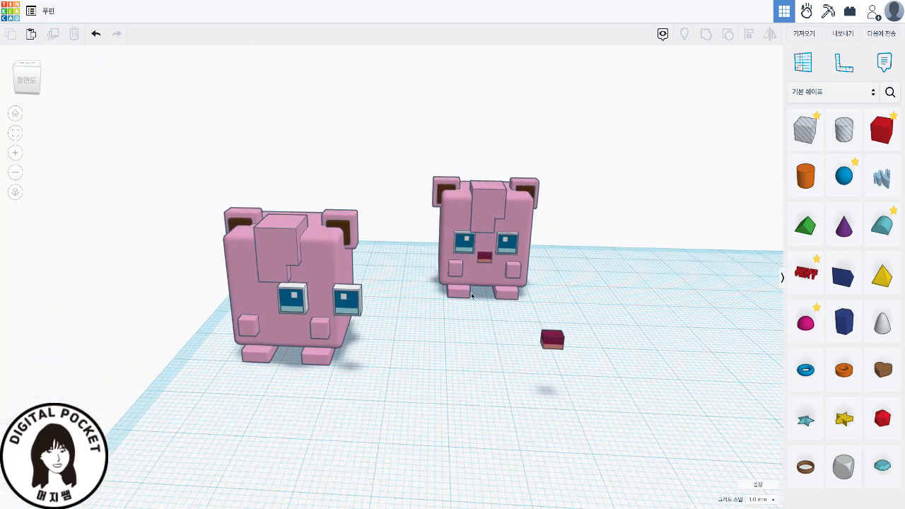
left_click_drag(472, 297, 315, 326)
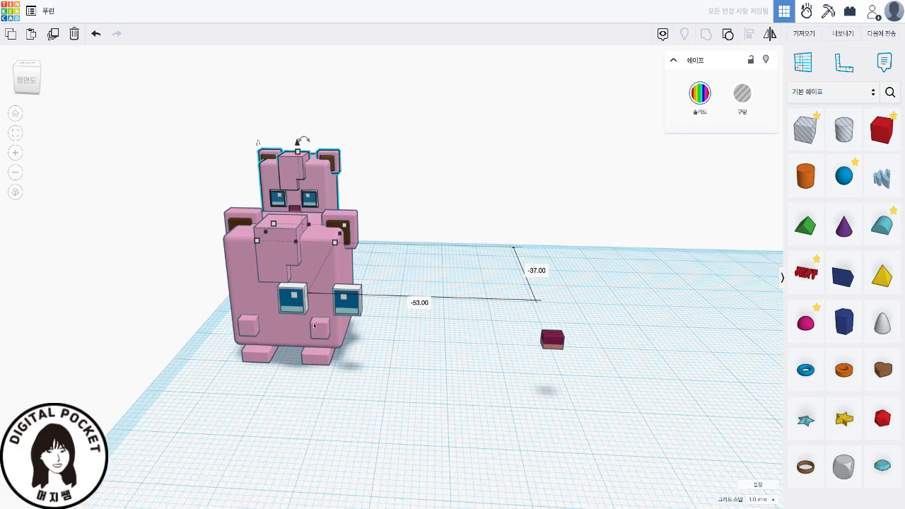
key("ctrl+z")
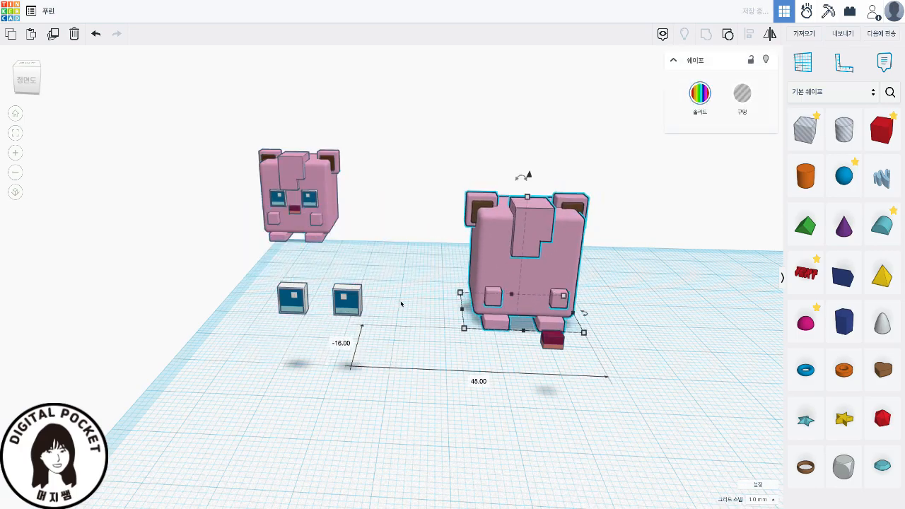
- Place the pair of eyes and the mouth in front of the body, leaving a gap before the face
key("ctrl+z")
key("ctrl+z")
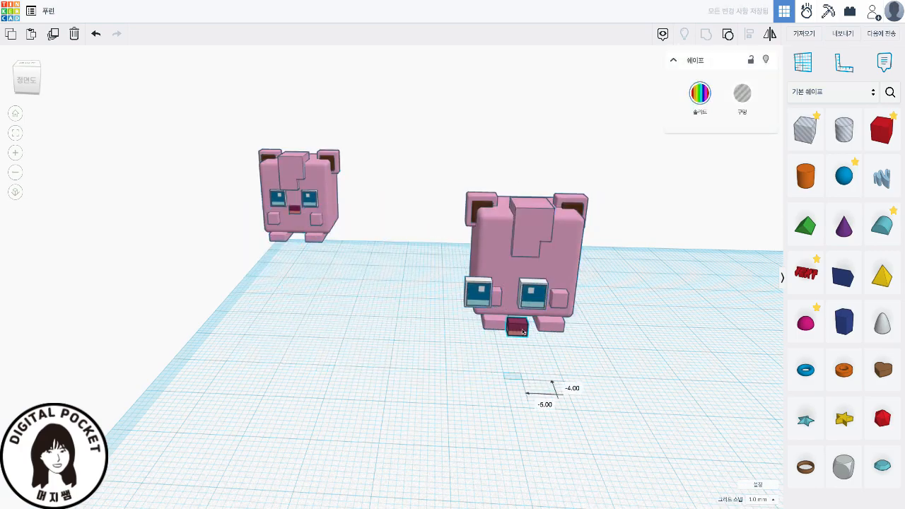
right_click_drag(658, 352, 408, 333)
left_click(489, 369)
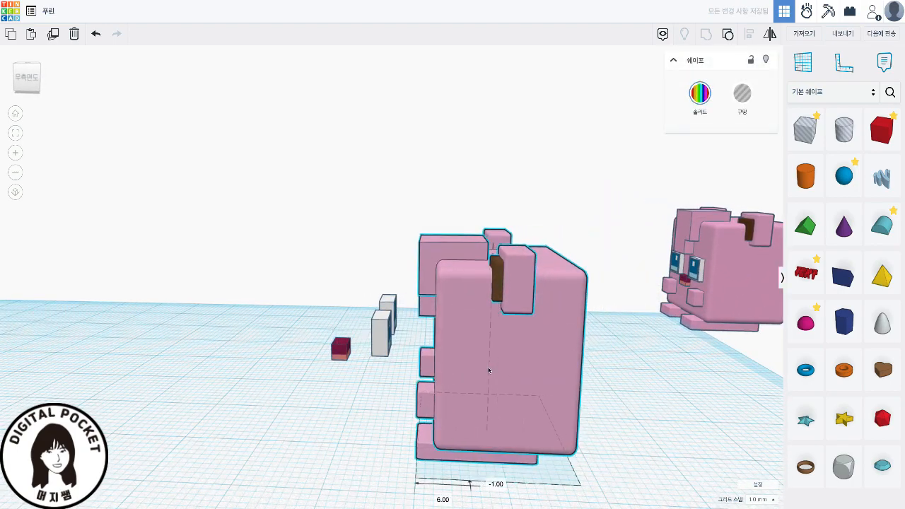
left_click(358, 442)
- Push the pair of eyes back until they sit partly embedded in the front of the face
left_click(388, 341)
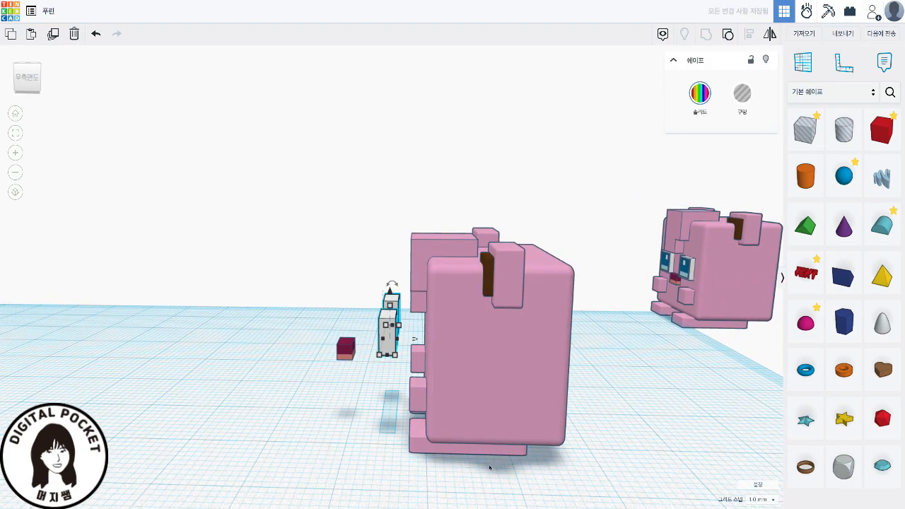
key("Right")
key("Right")
key("Right")
key("Right")
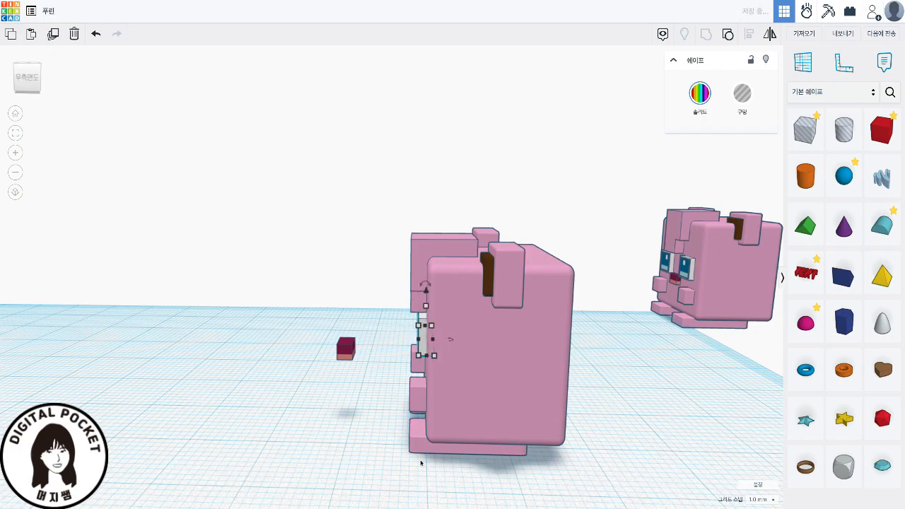
- Push the mouth back into the front of the face, to the same depth as the eyes
left_click(349, 357)
key("Right")
key("Right")
key("Right")
key("Right")
key("Right")
key("Right")
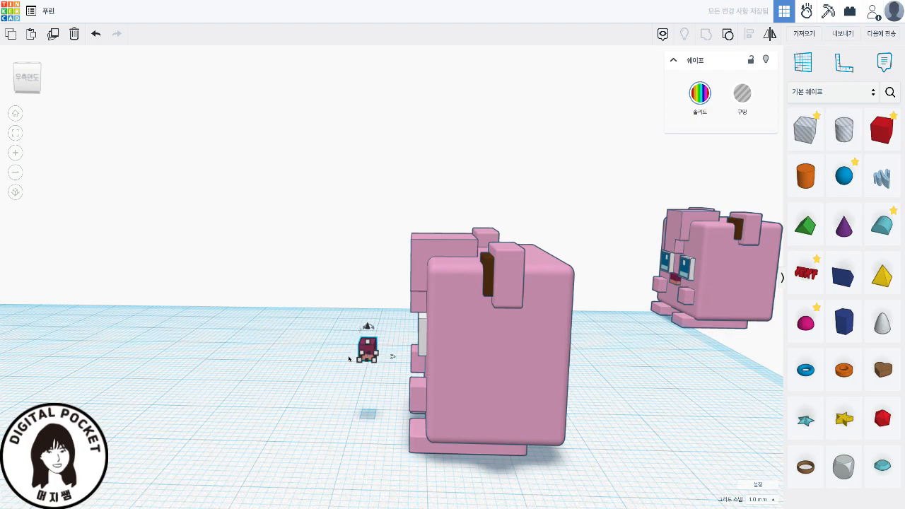
key("Right")
key("Right")
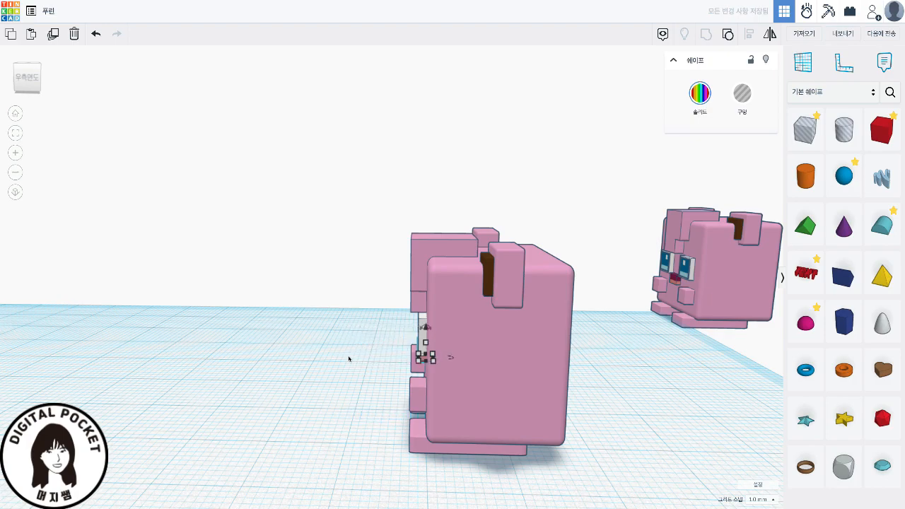
- Lower the mouth to just below the eyes and keep it partly embedded in the face
key("Down")
key("Down")
key("Down")
key("Down")
key("Down")
key("Down")
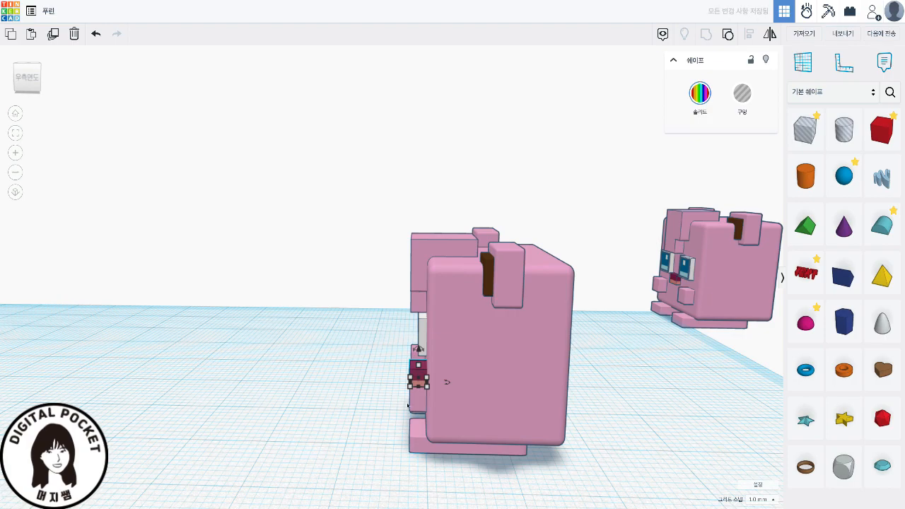
left_click(343, 419)
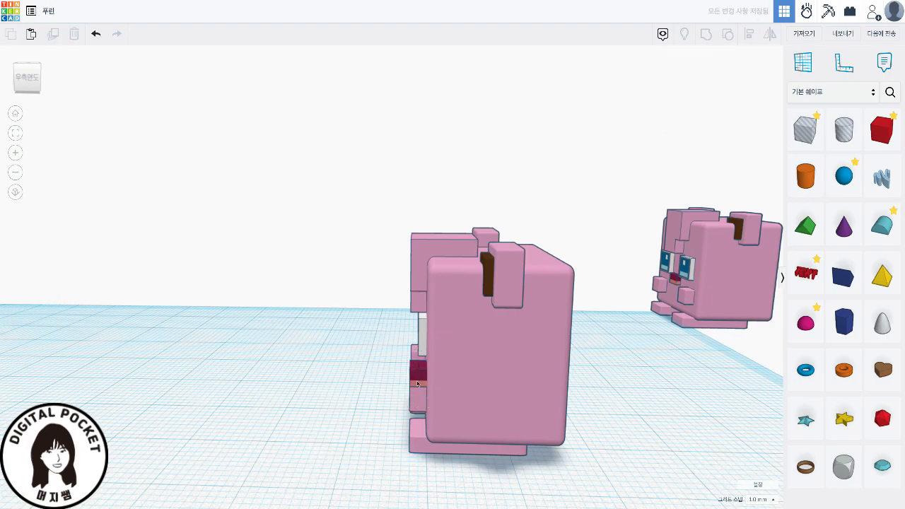
left_click(415, 379)
key("Right")
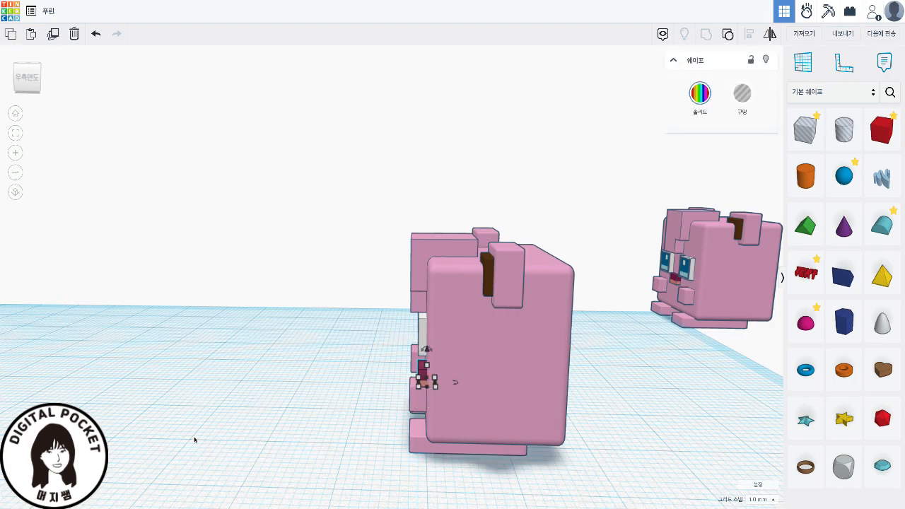
- Center the eyes, the mouth and the body on each other along the width
right_click_drag(218, 380, 612, 435)
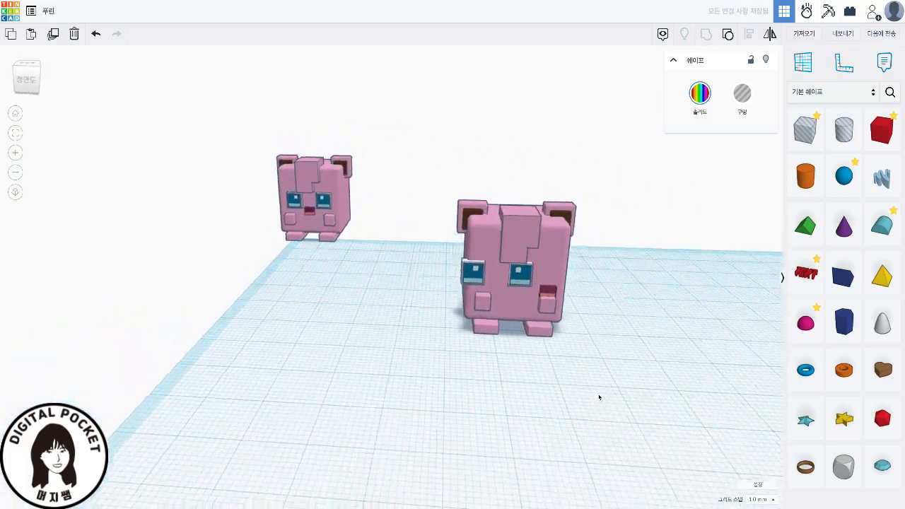
left_click_drag(434, 157, 601, 397)
right_click_drag(593, 420, 586, 419)
key("l")
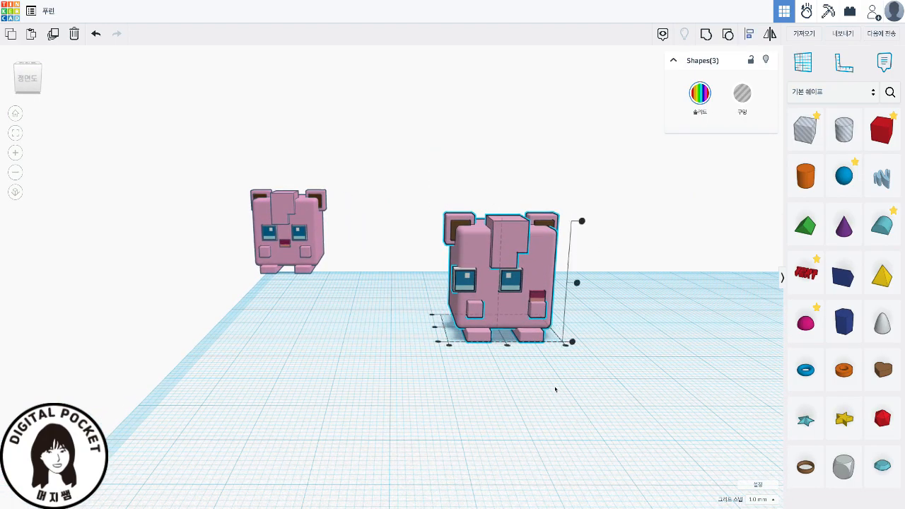
right_click_drag(543, 397, 544, 405)
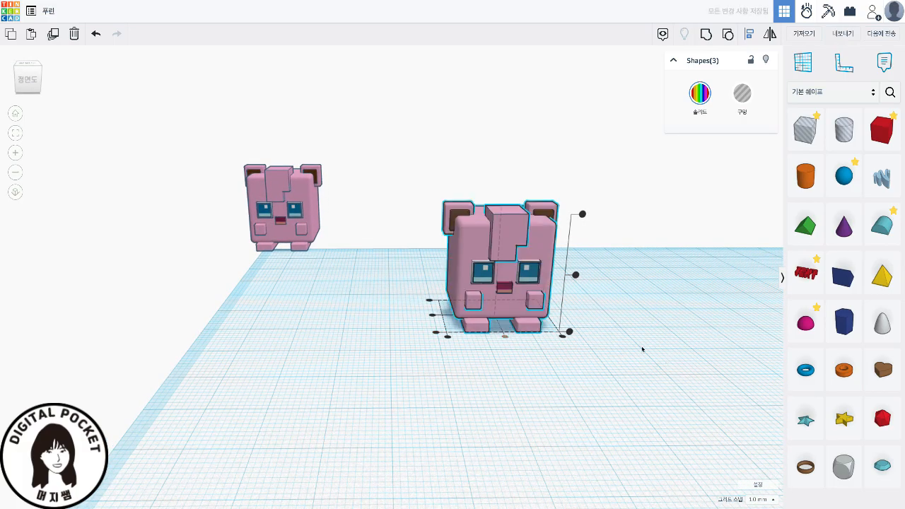
right_click_drag(648, 344, 365, 376)
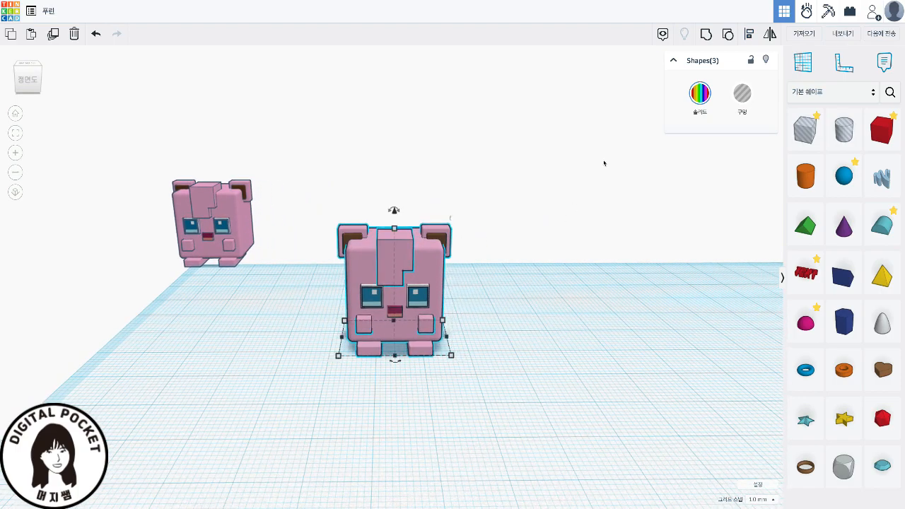
- Group the body, eyes and mouth into one multicolored character
key("ctrl+g")
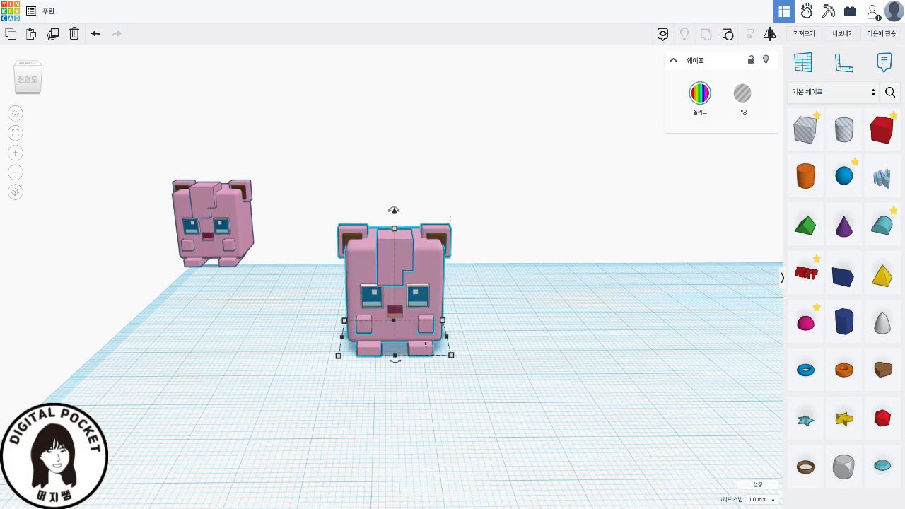
left_click(479, 363)
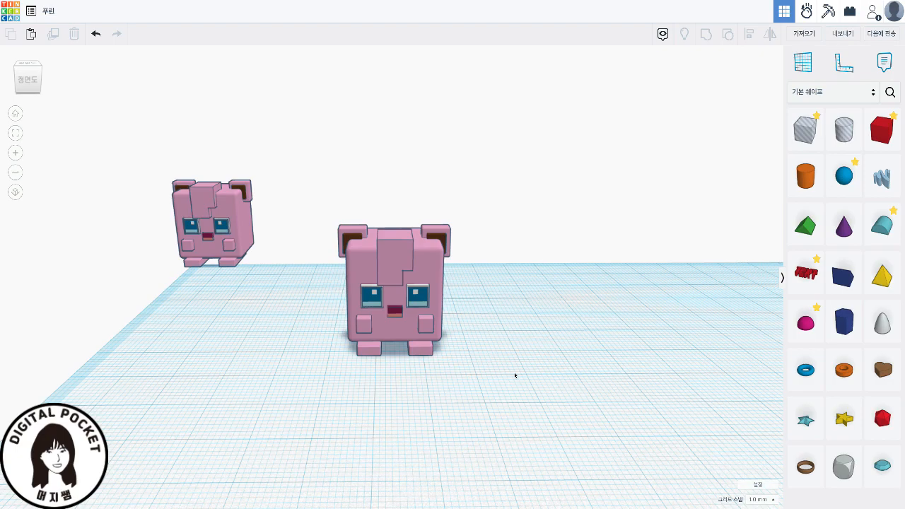
mouse_move(532, 382)
right_mouse_down()
mouse_move(459, 376)
mouse_move(535, 376)
mouse_move(533, 385)
mouse_move(533, 368)
right_mouse_up()
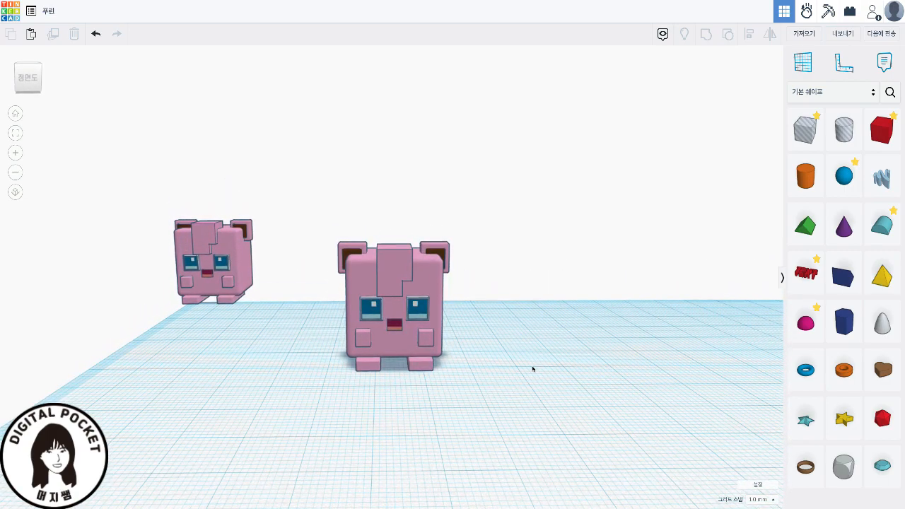